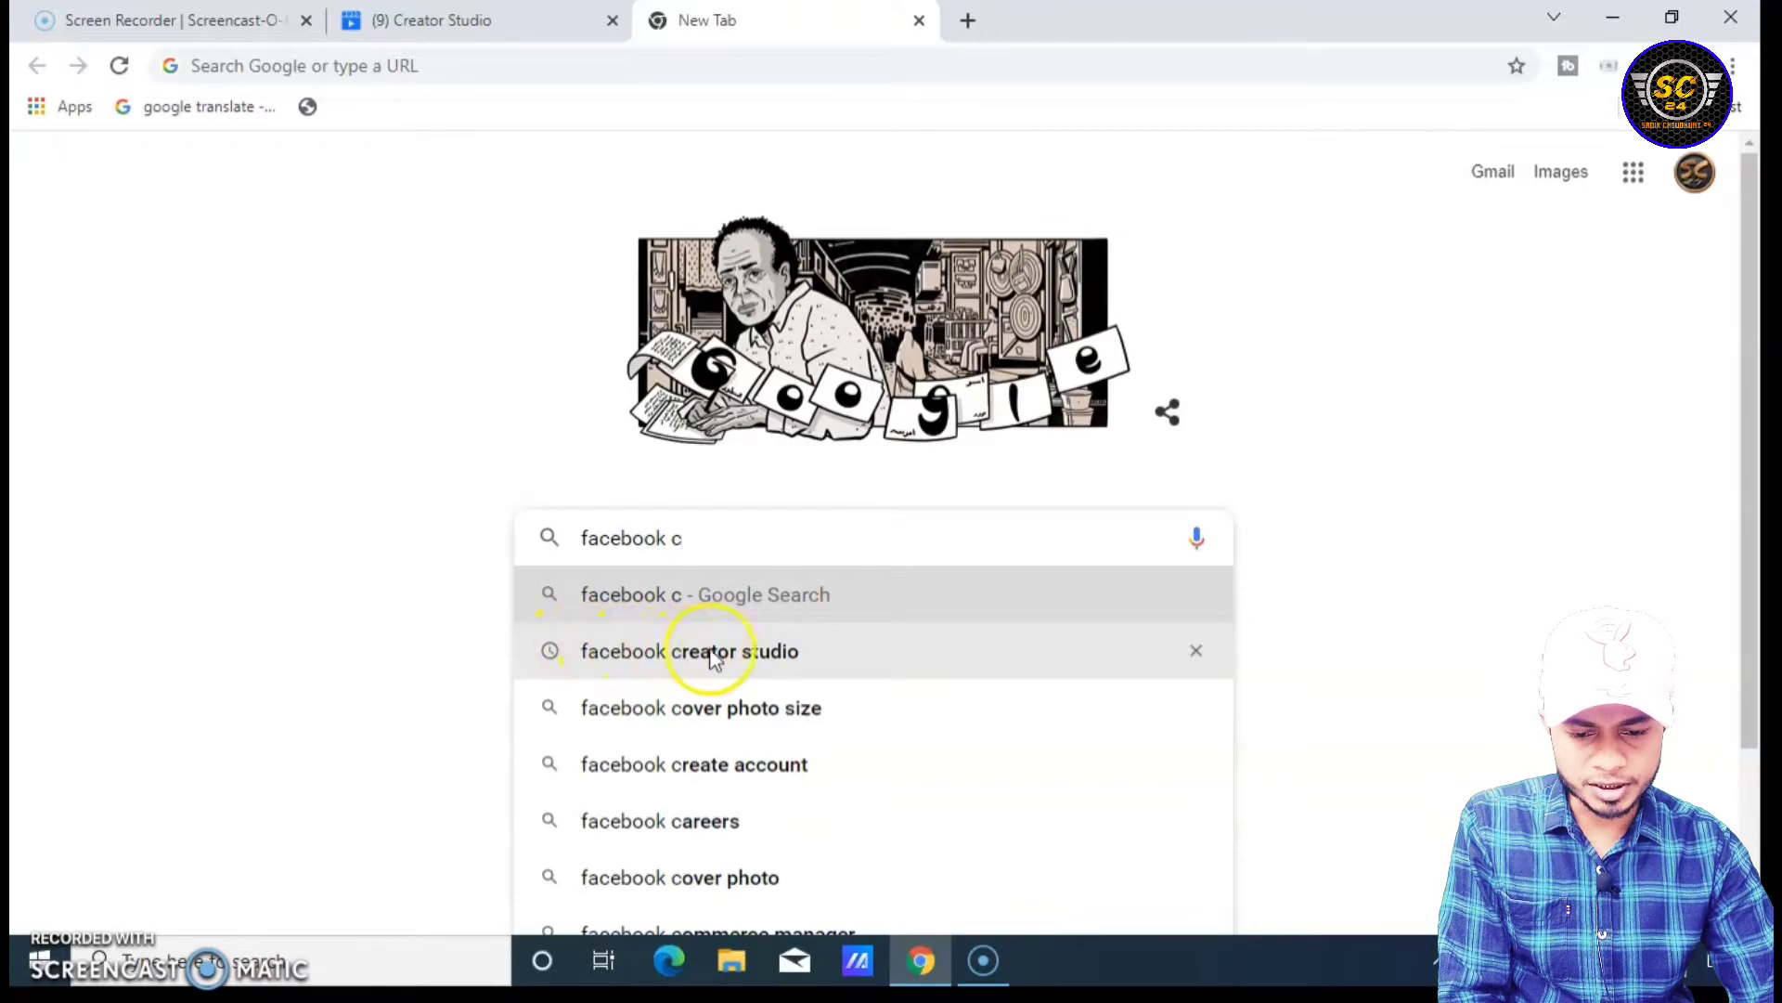
# - Search Google for "facebook creator studio", open Facebook Creator Studio, look over its home page and close it
pyautogui.click(723, 653)
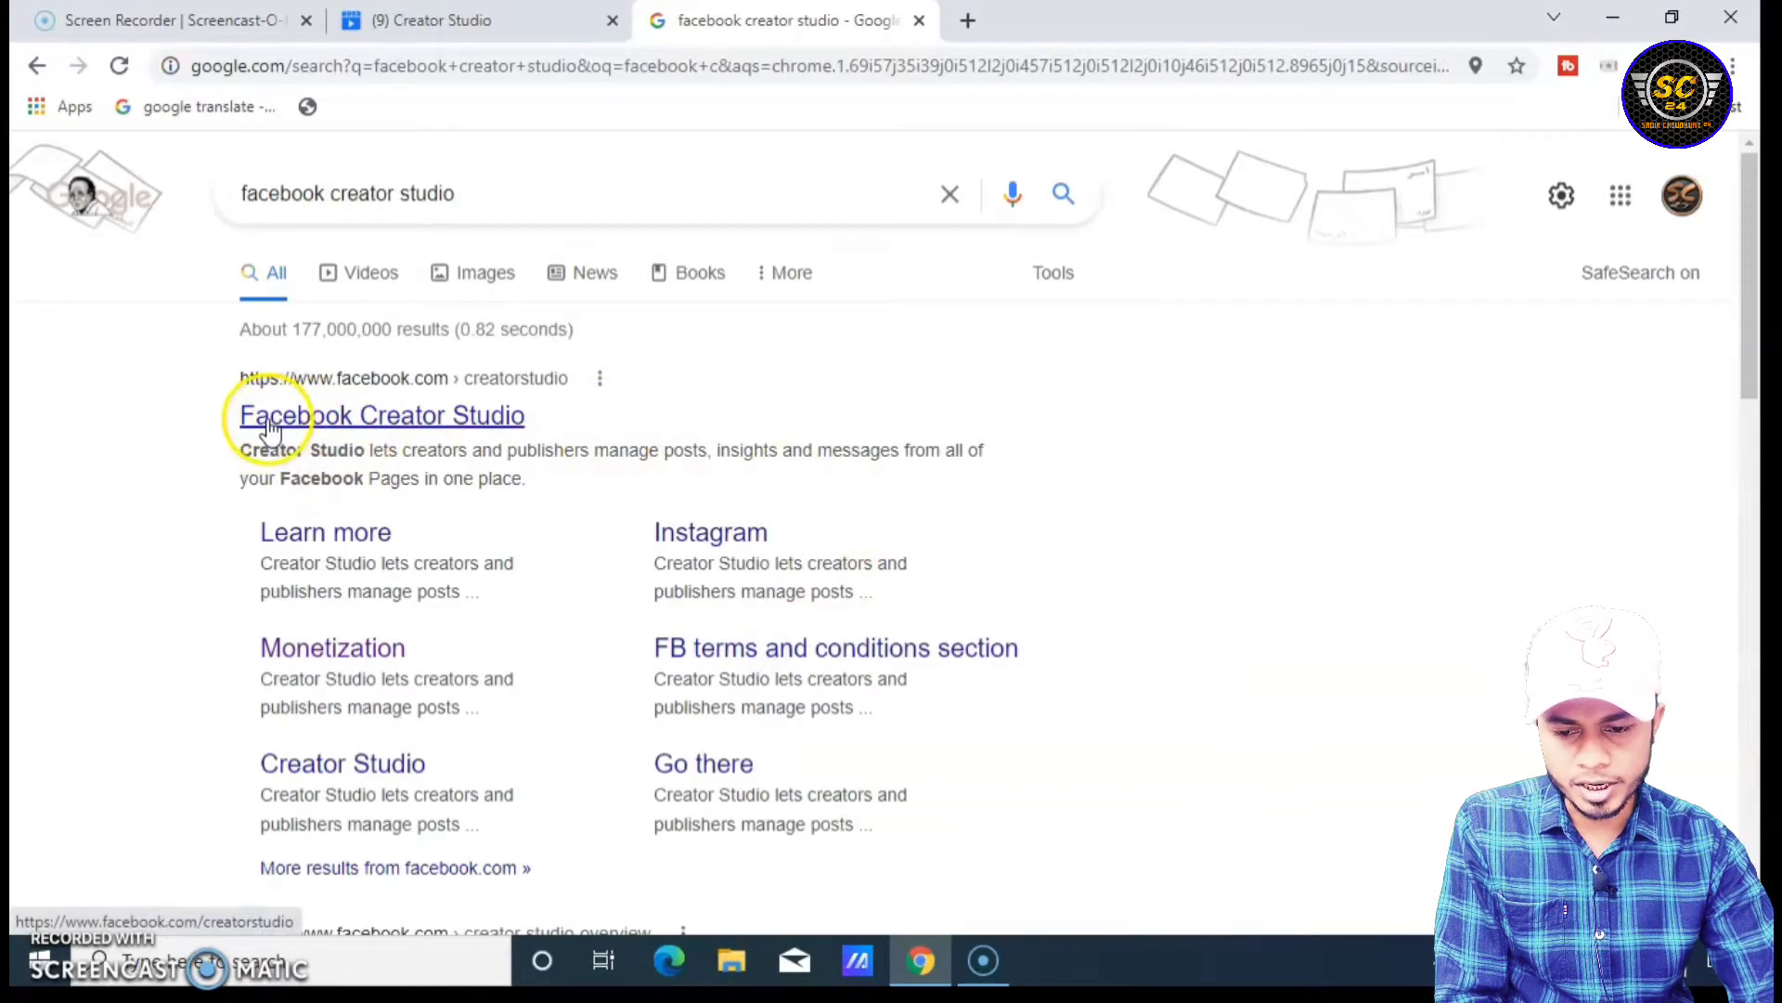
pyautogui.click(434, 429)
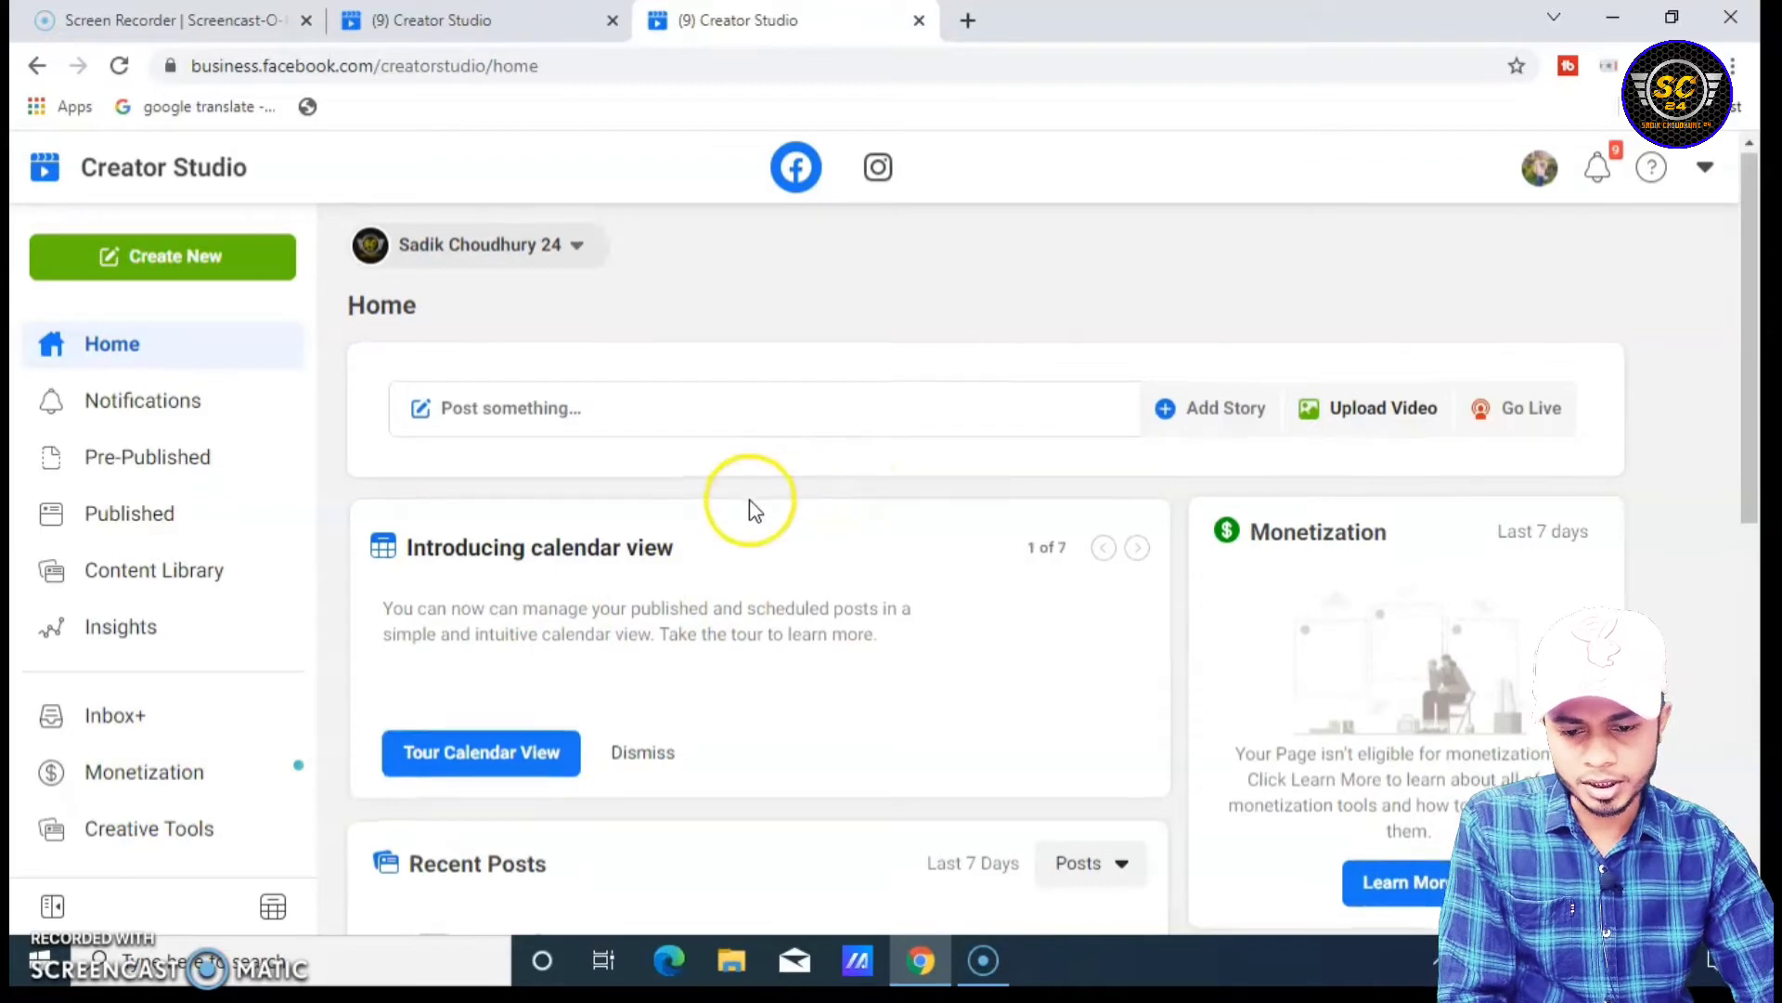
pyautogui.scroll(-3, 749, 500)
pyautogui.scroll(3, 749, 501)
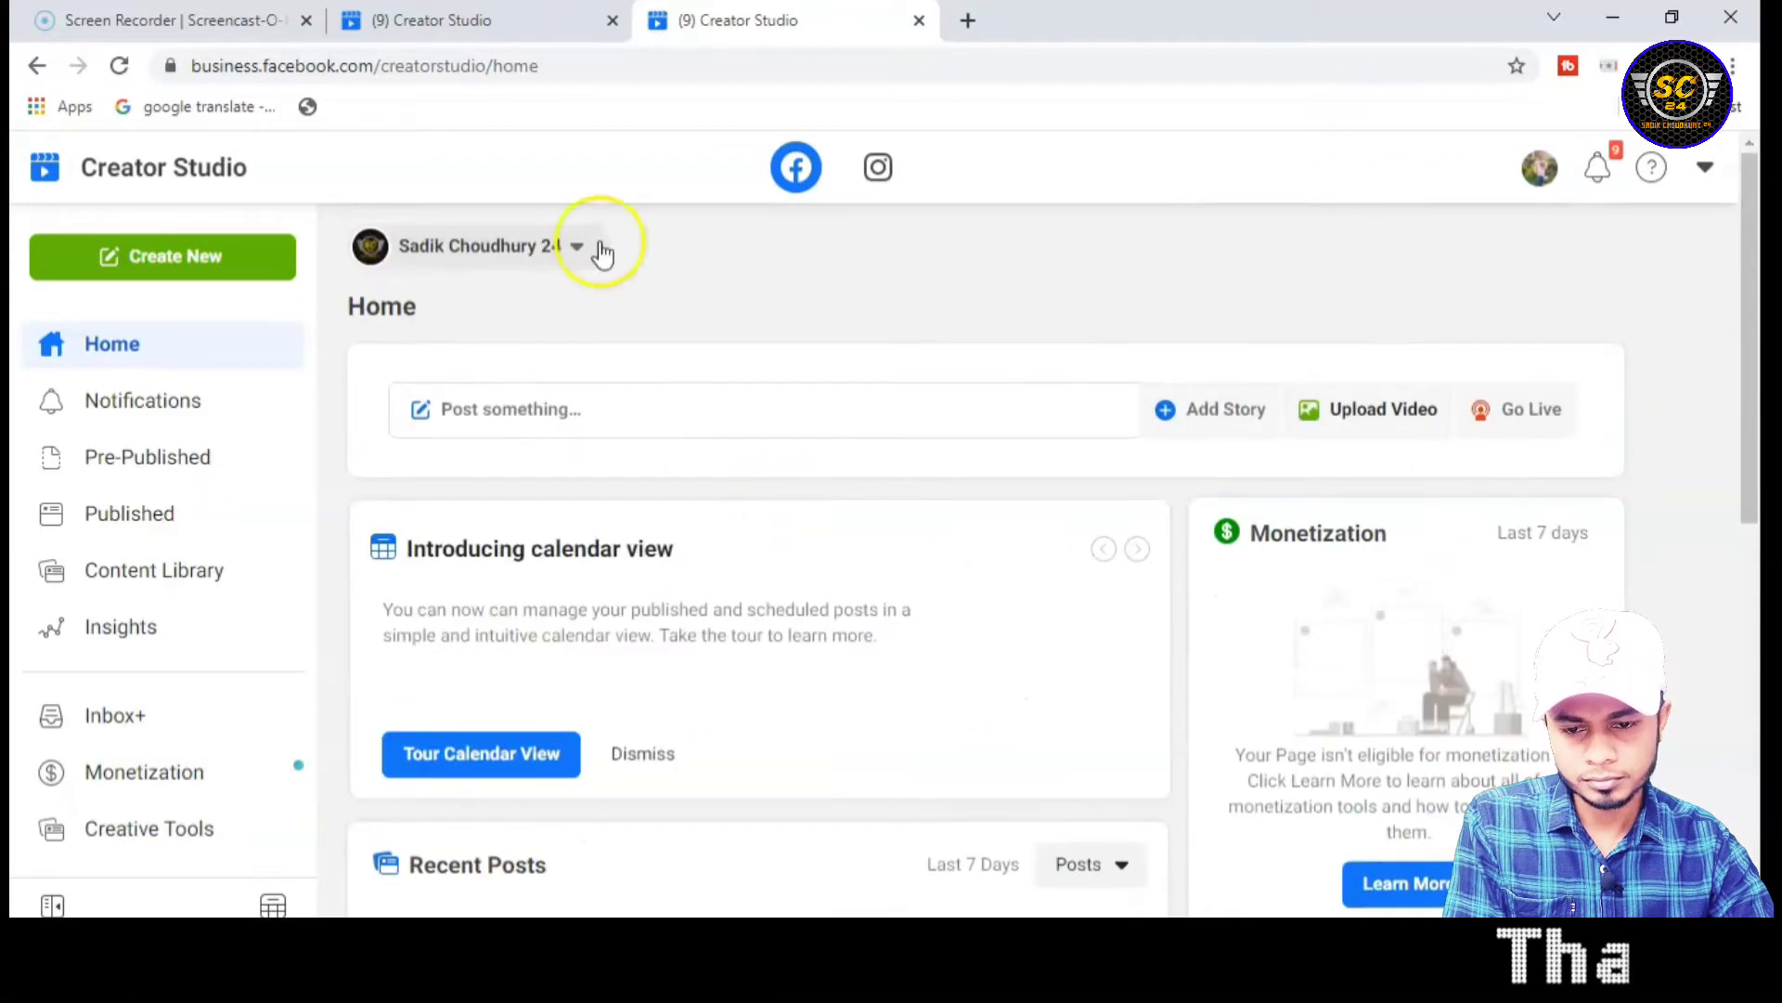
pyautogui.click(922, 22)
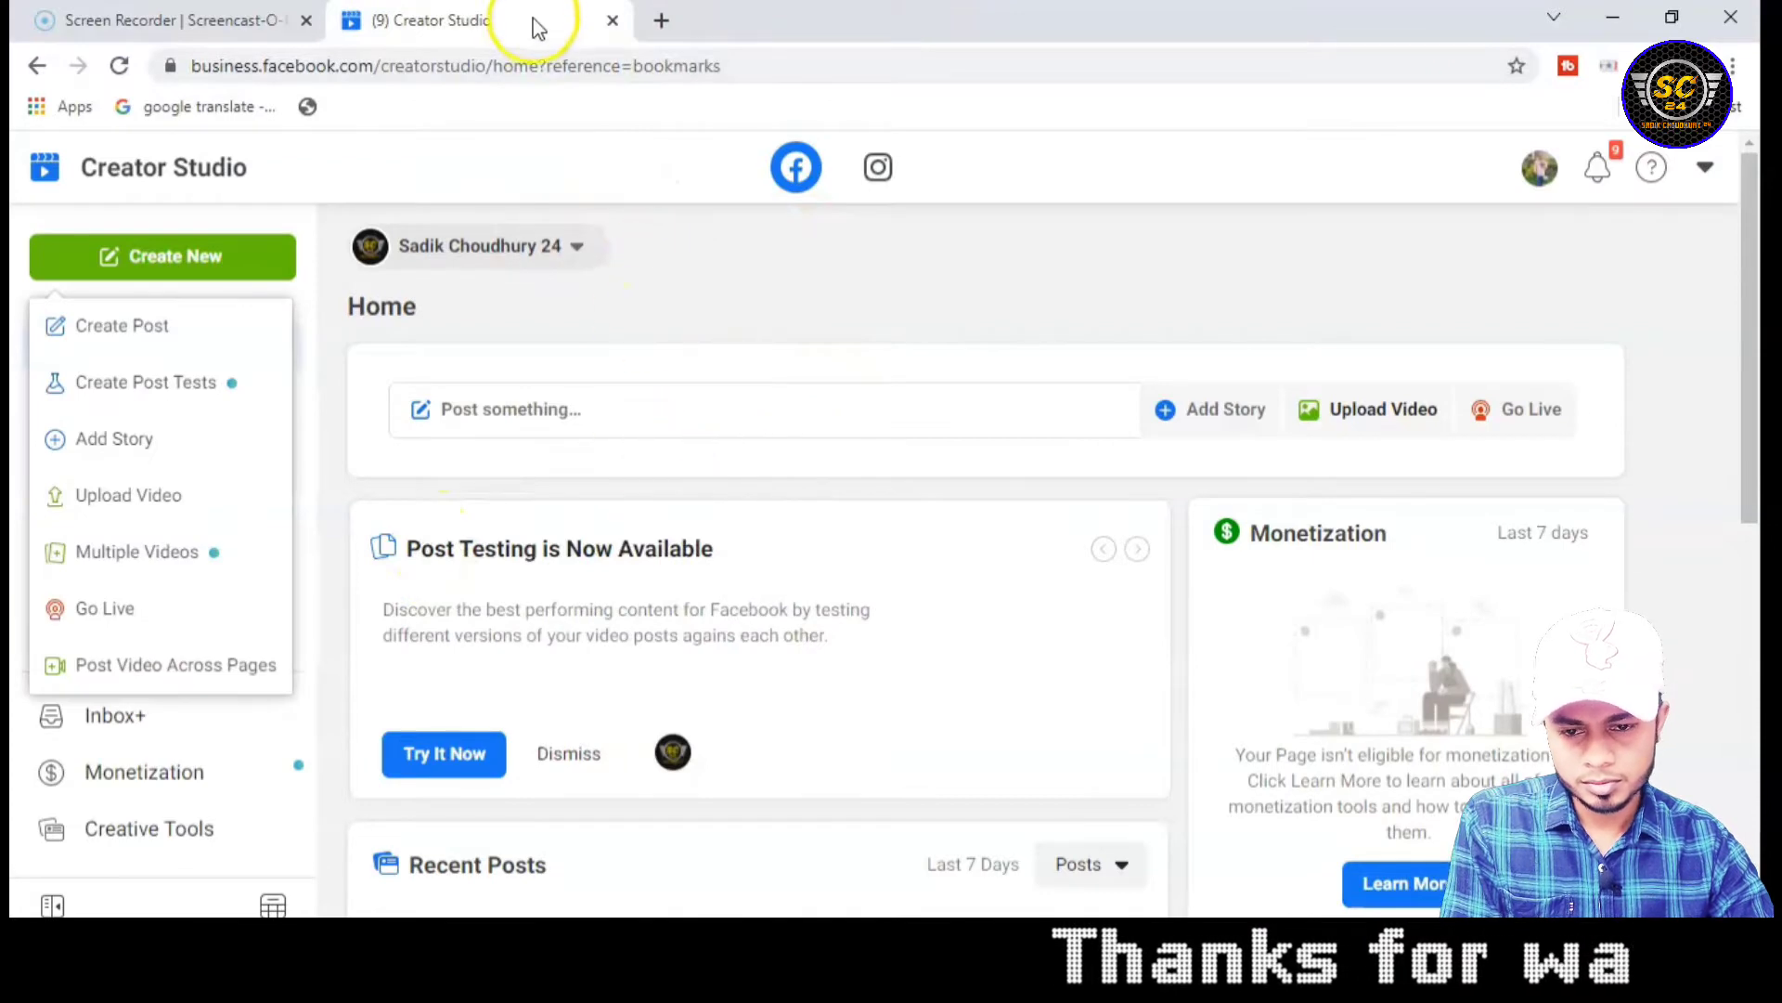
# - Replace the old tab with a new one, open Facebook through the "facebook login" search and go to Creator Studio
pyautogui.click(661, 21)
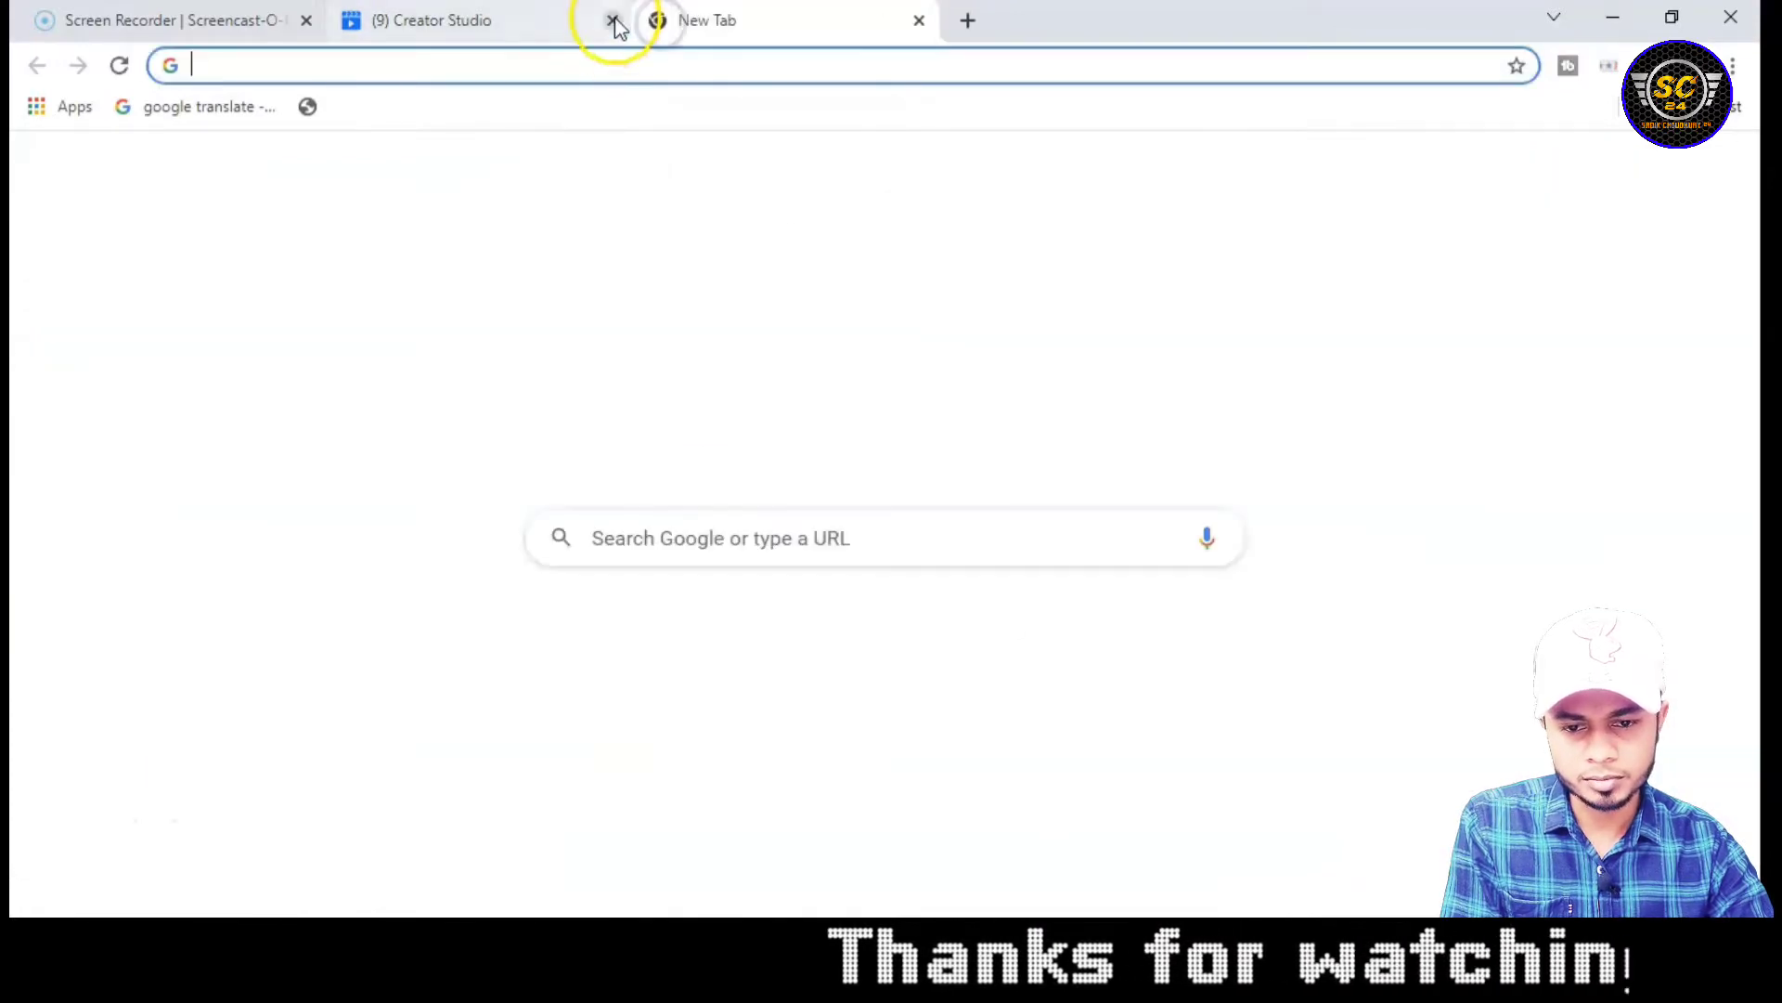
pyautogui.click(613, 20)
pyautogui.click(741, 536)
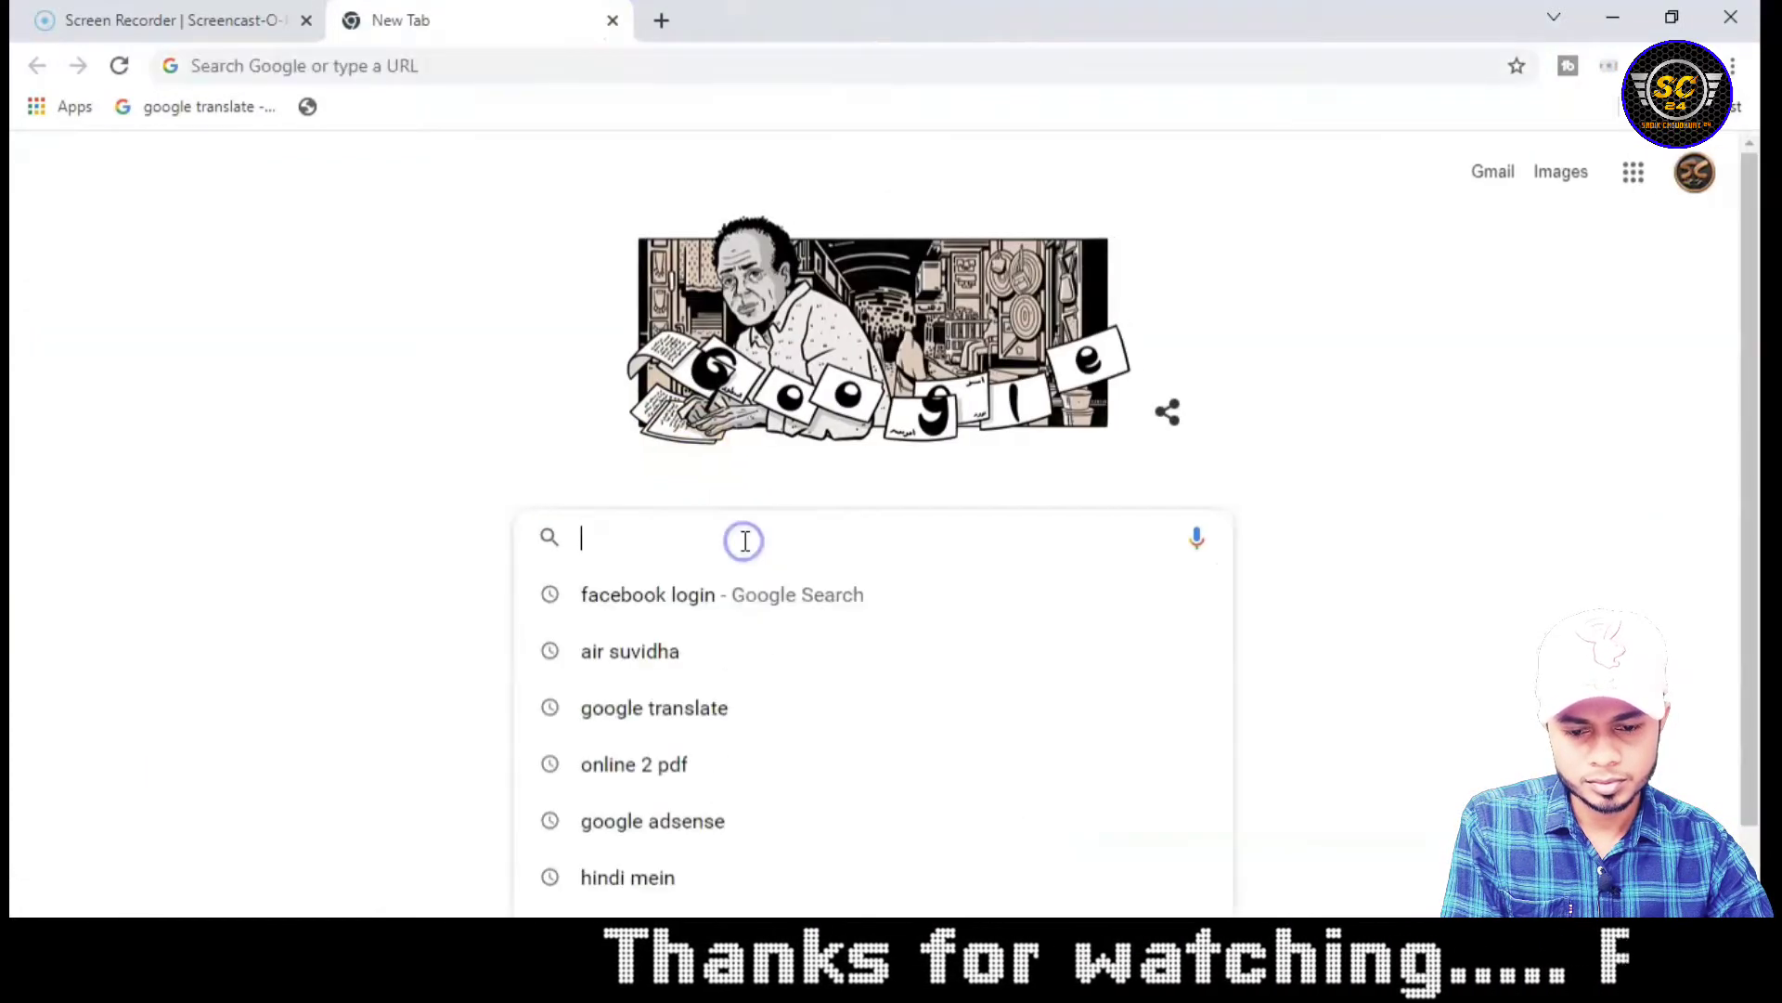
pyautogui.click(737, 588)
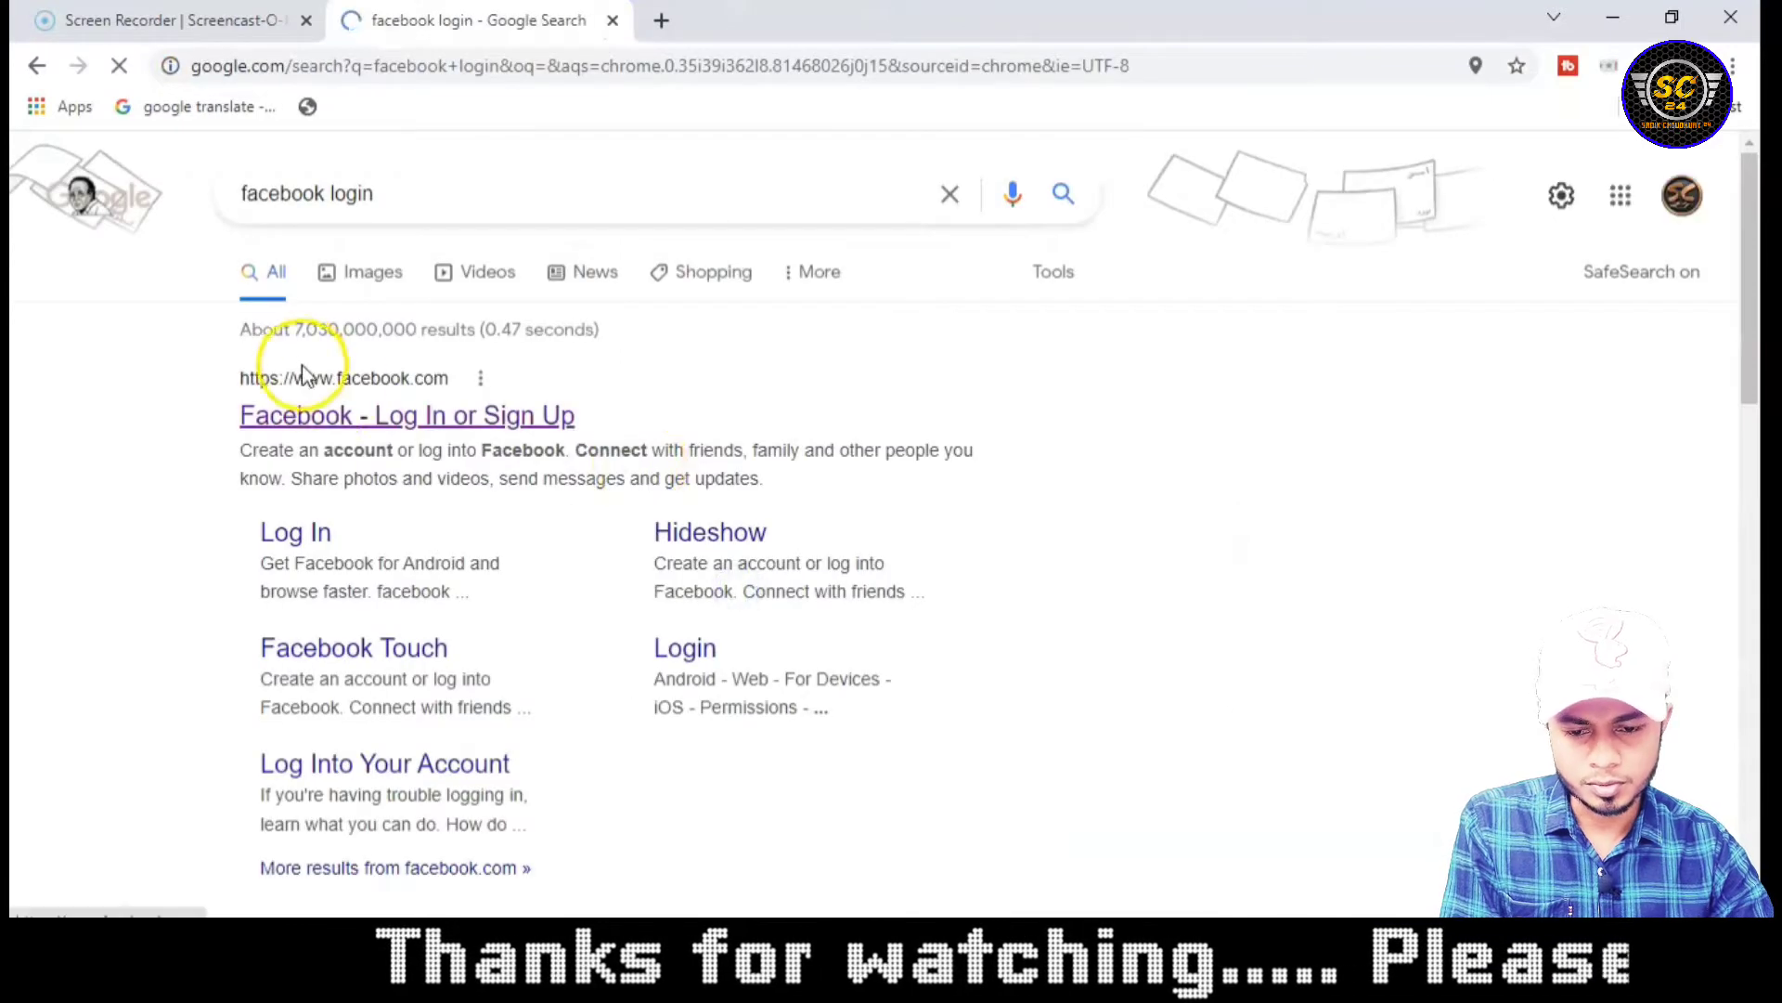
pyautogui.click(334, 398)
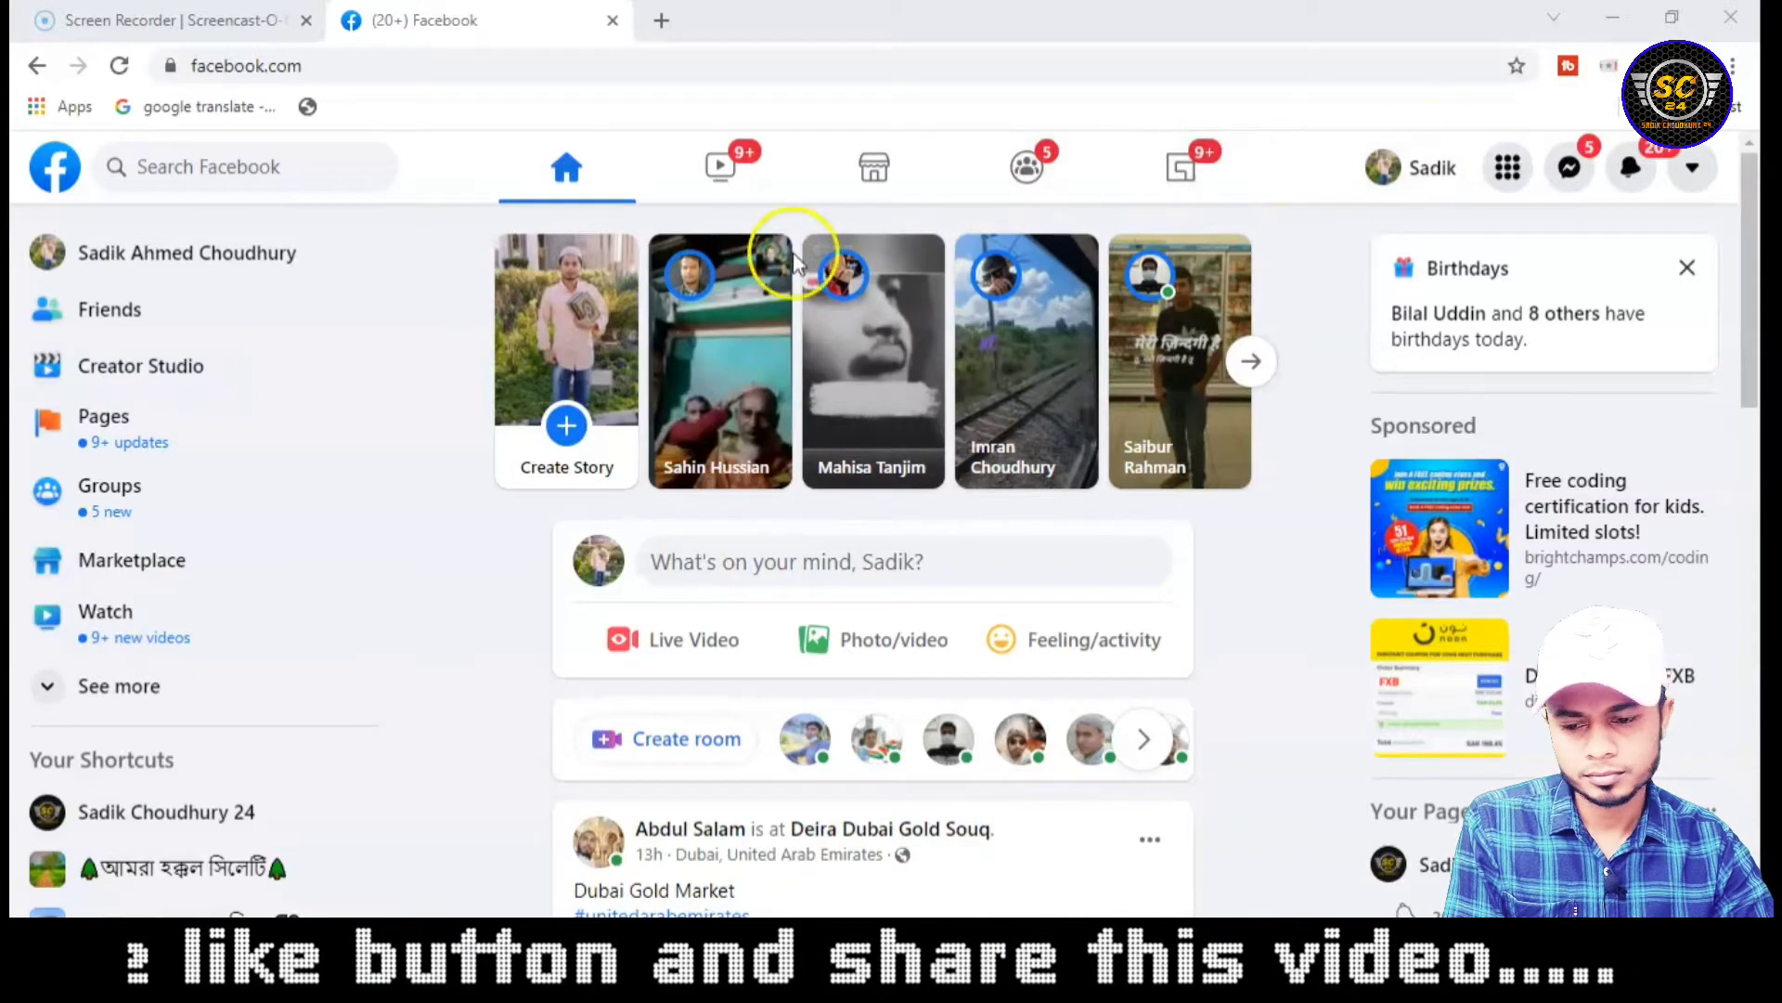
pyautogui.click(170, 388)
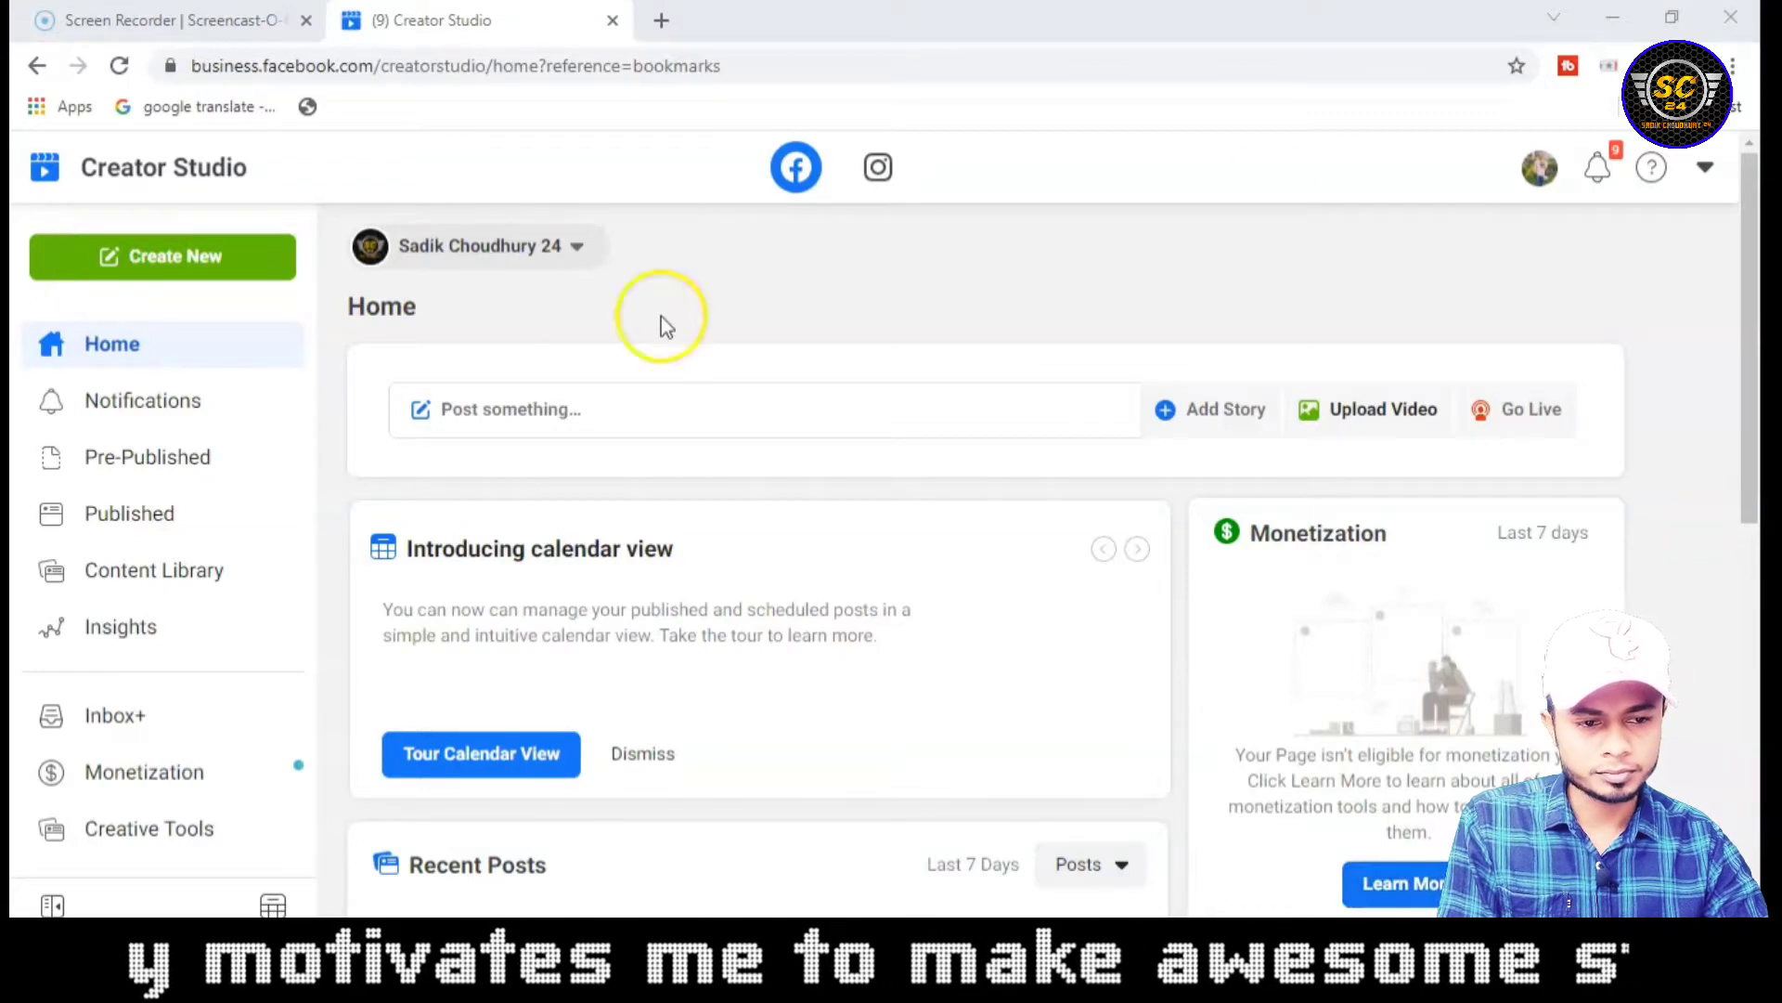
# - Start a new video upload with the Air Suvidha video from the Export folder in Videos
pyautogui.click(231, 262)
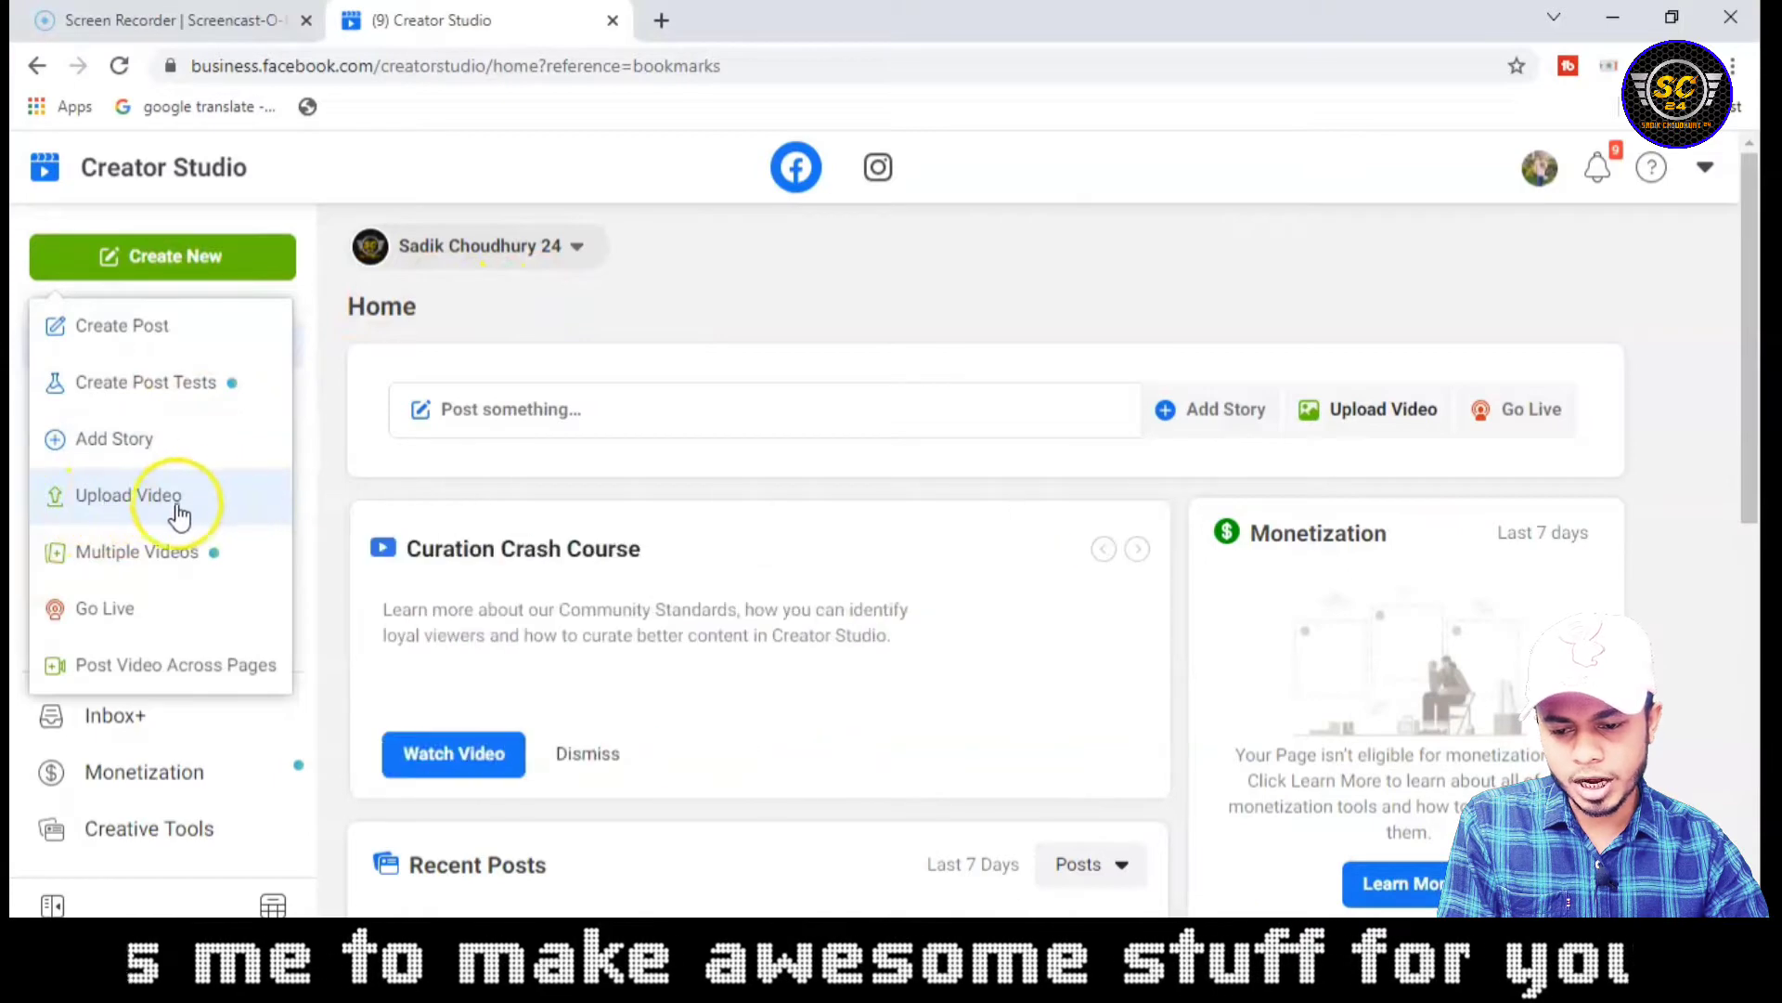
pyautogui.click(206, 501)
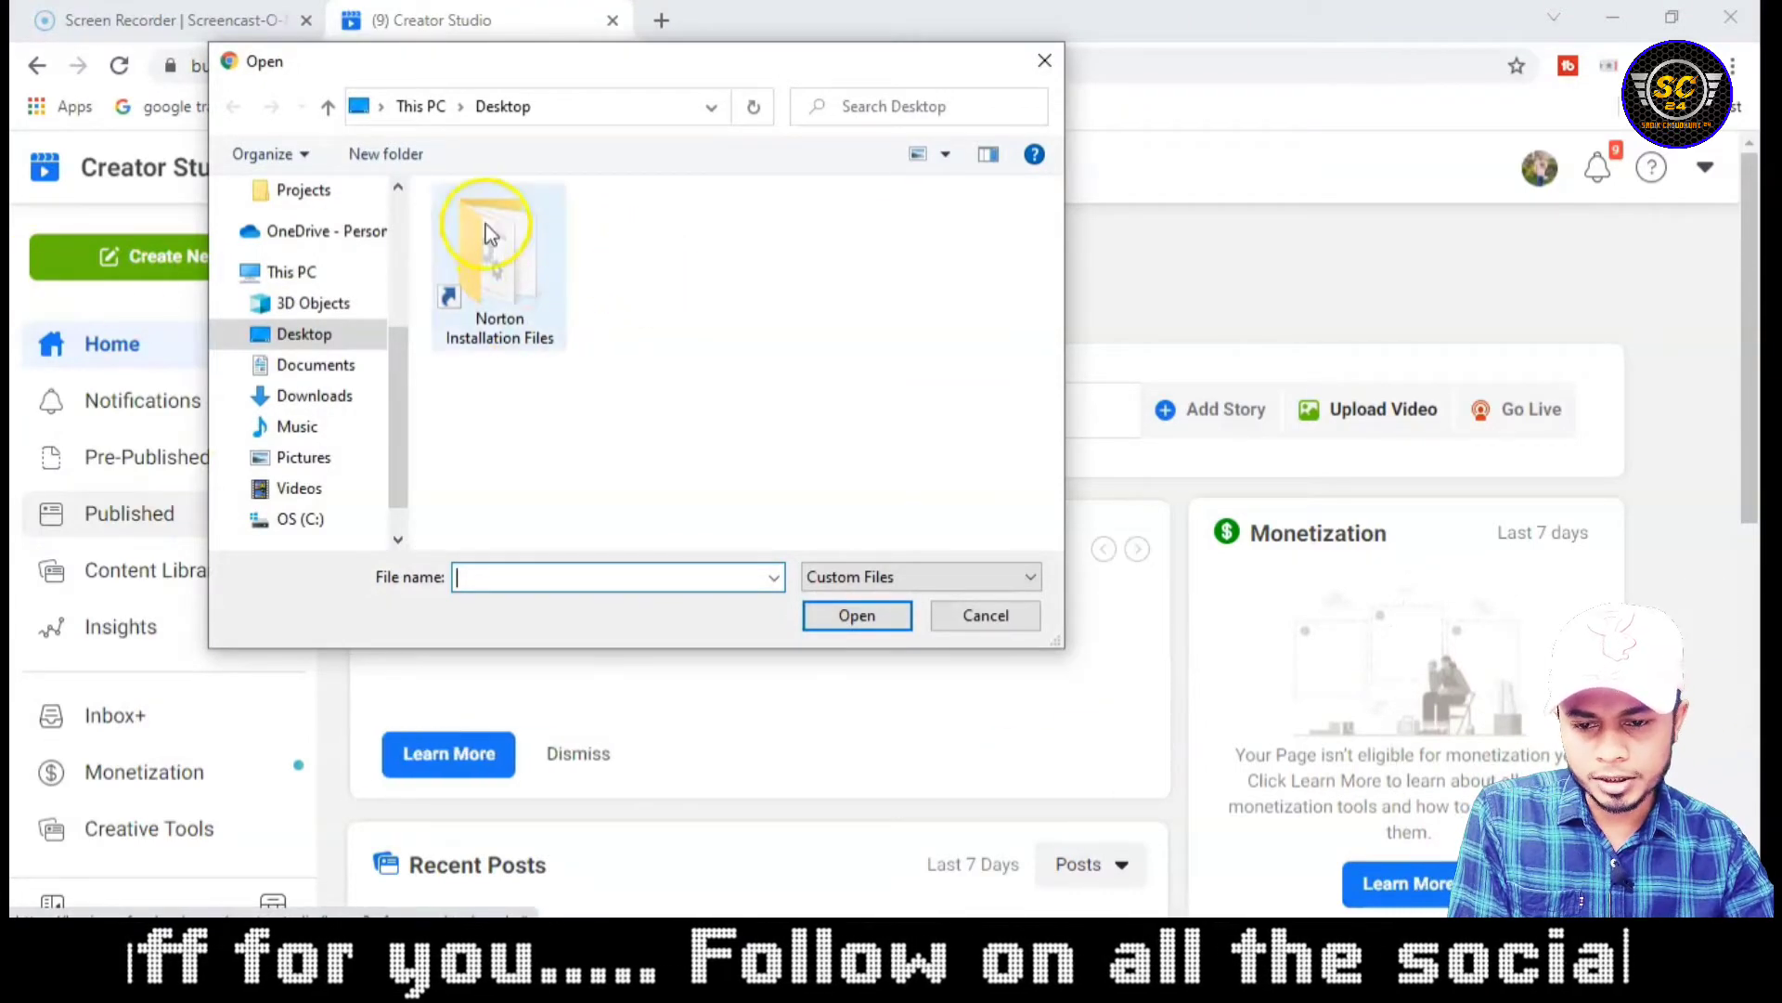
pyautogui.click(303, 489)
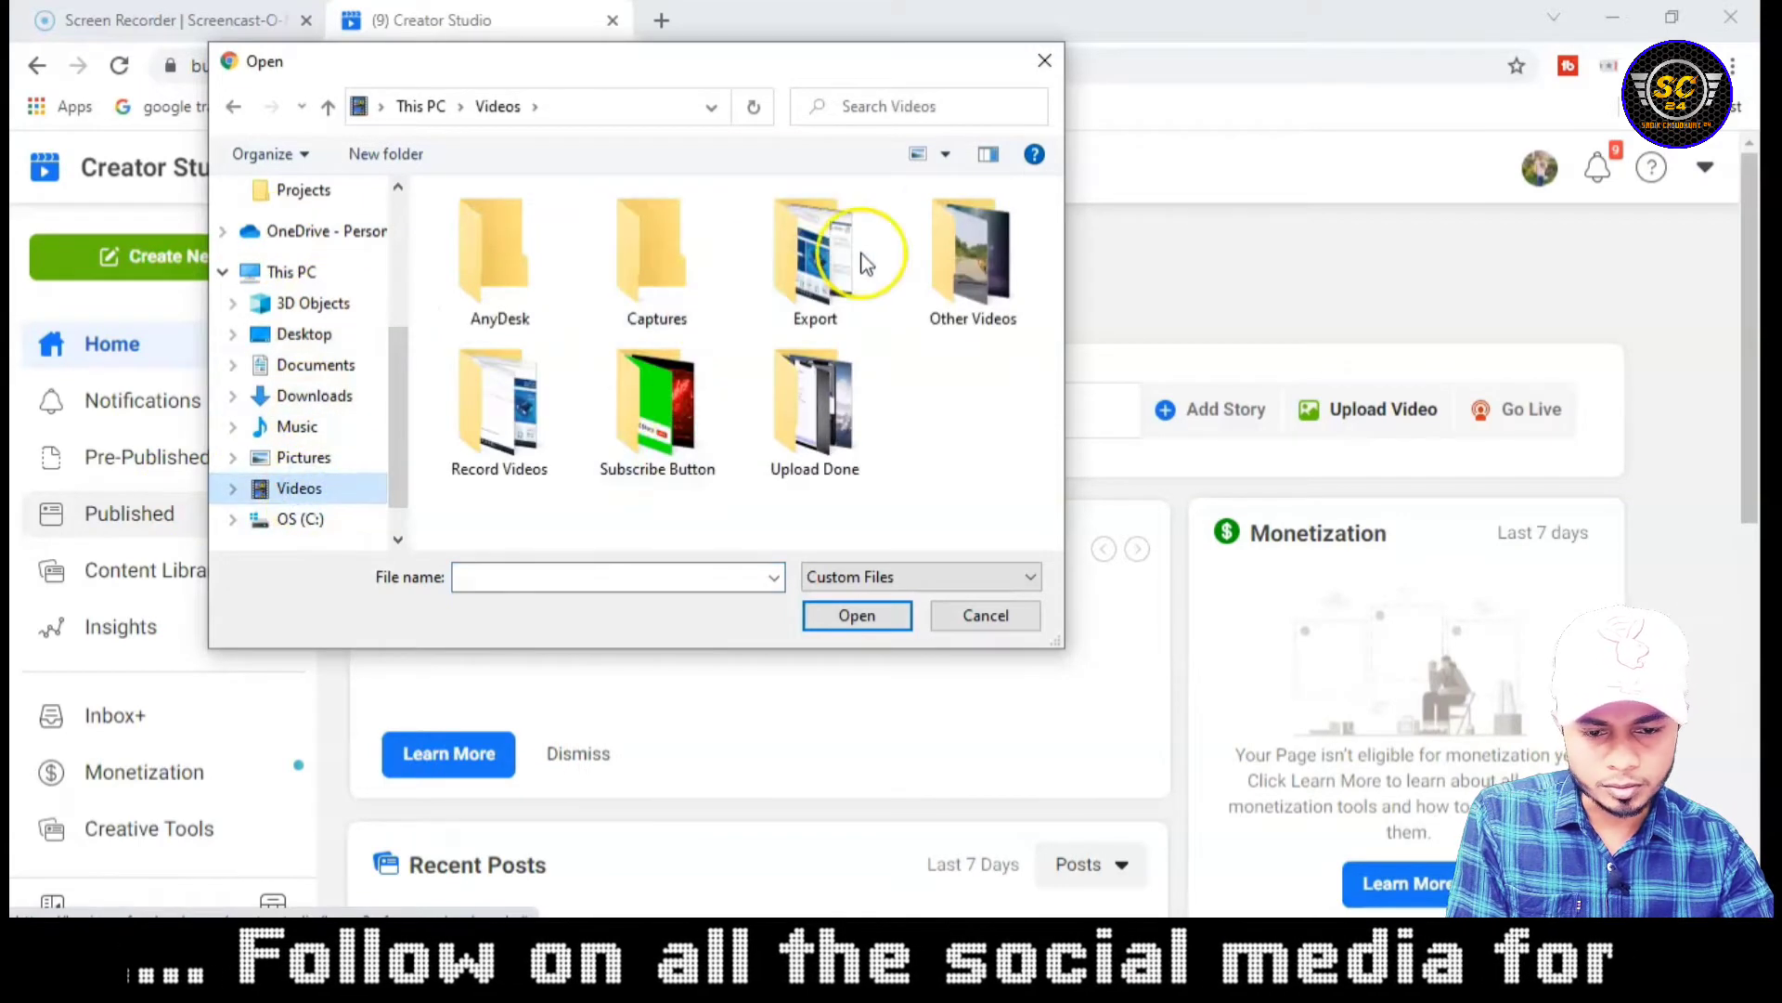
pyautogui.doubleClick(829, 283)
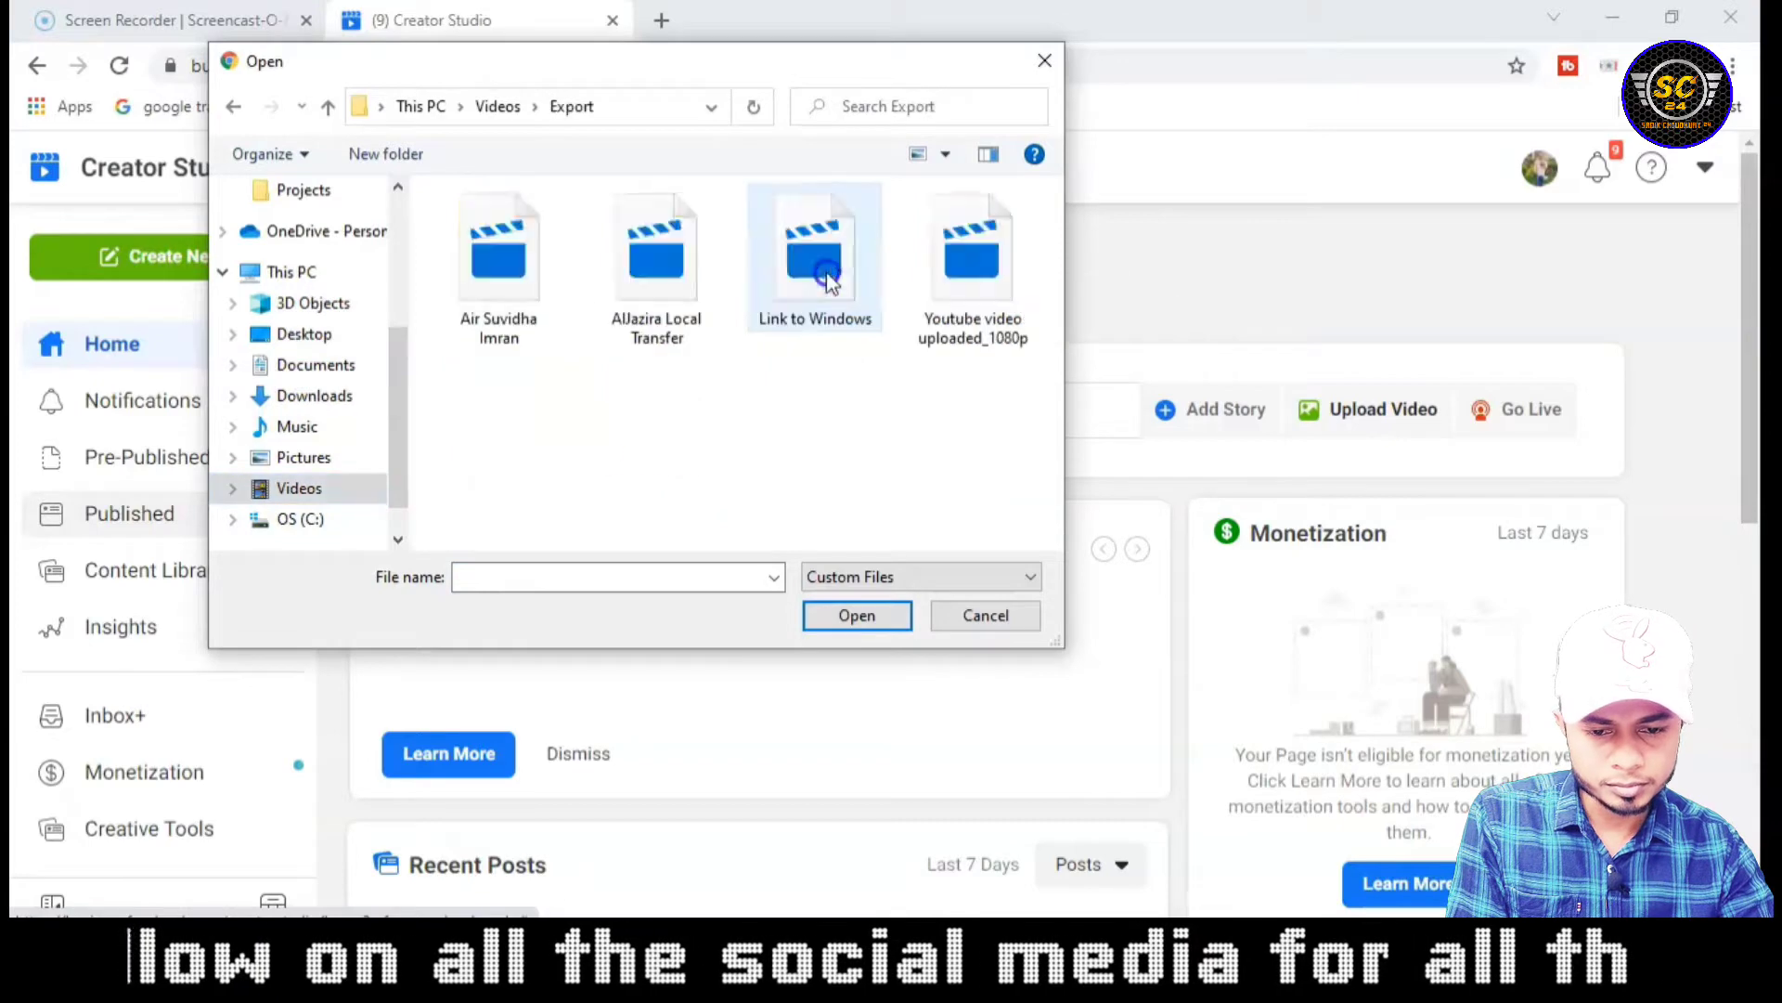
pyautogui.click(492, 279)
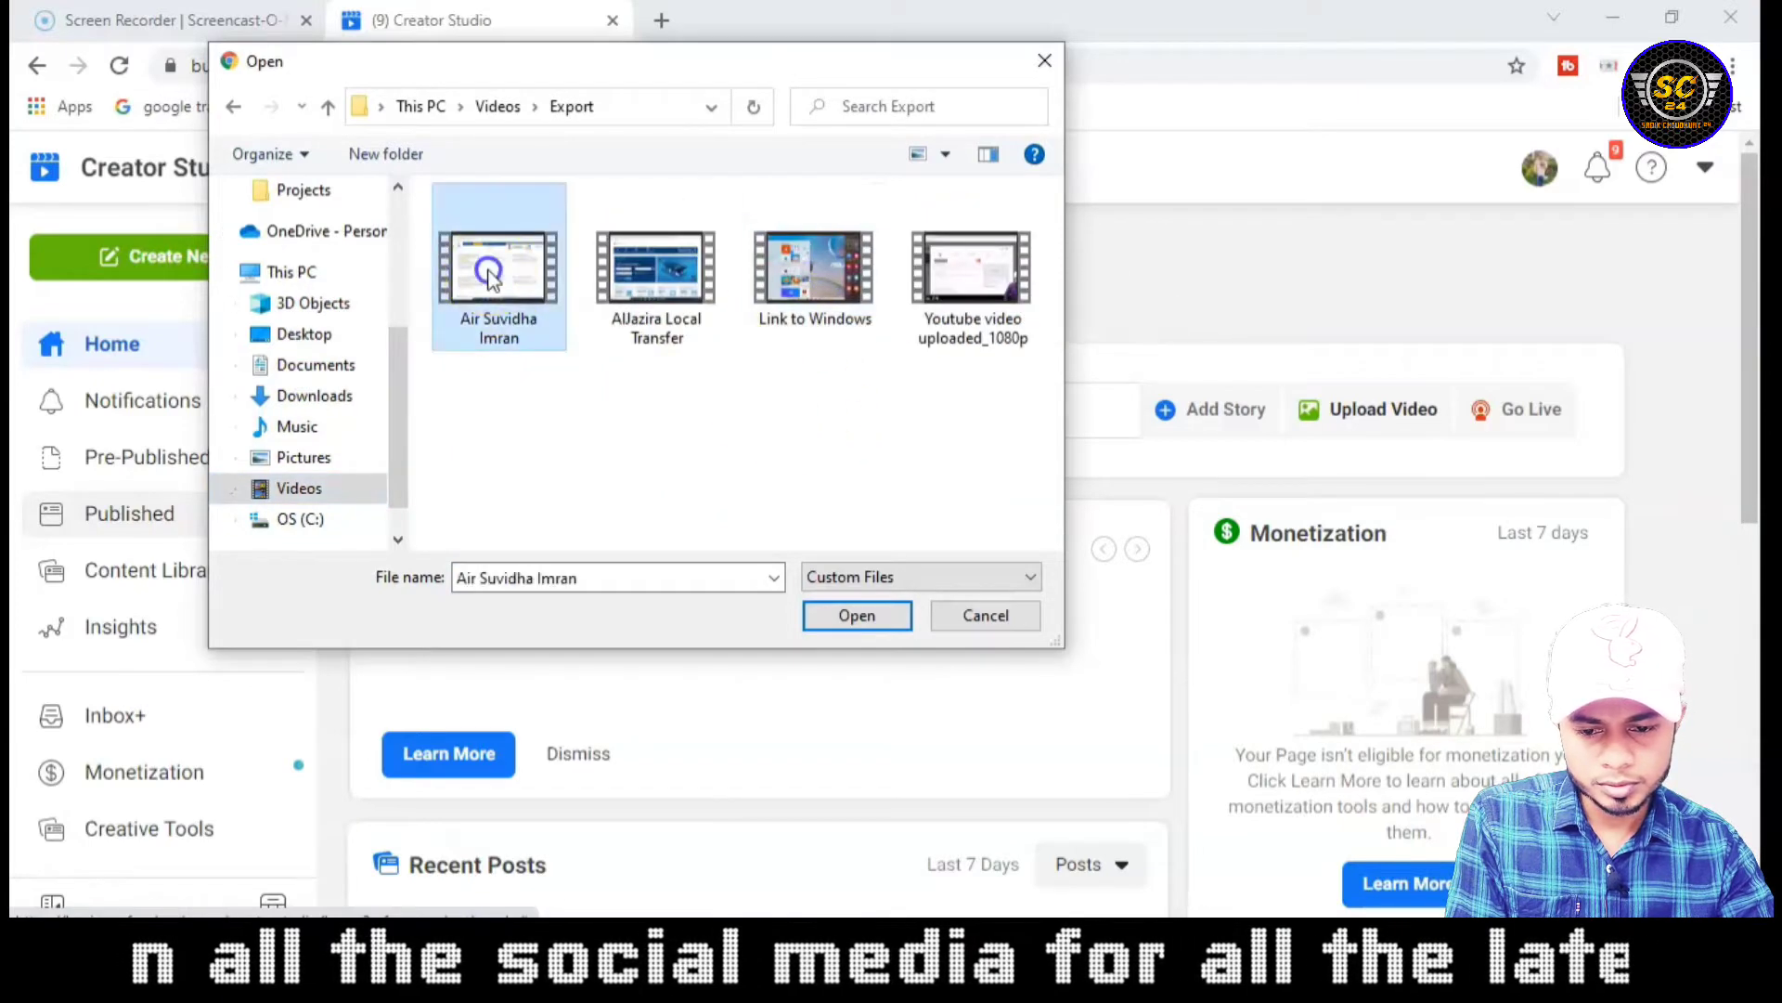
pyautogui.click(843, 616)
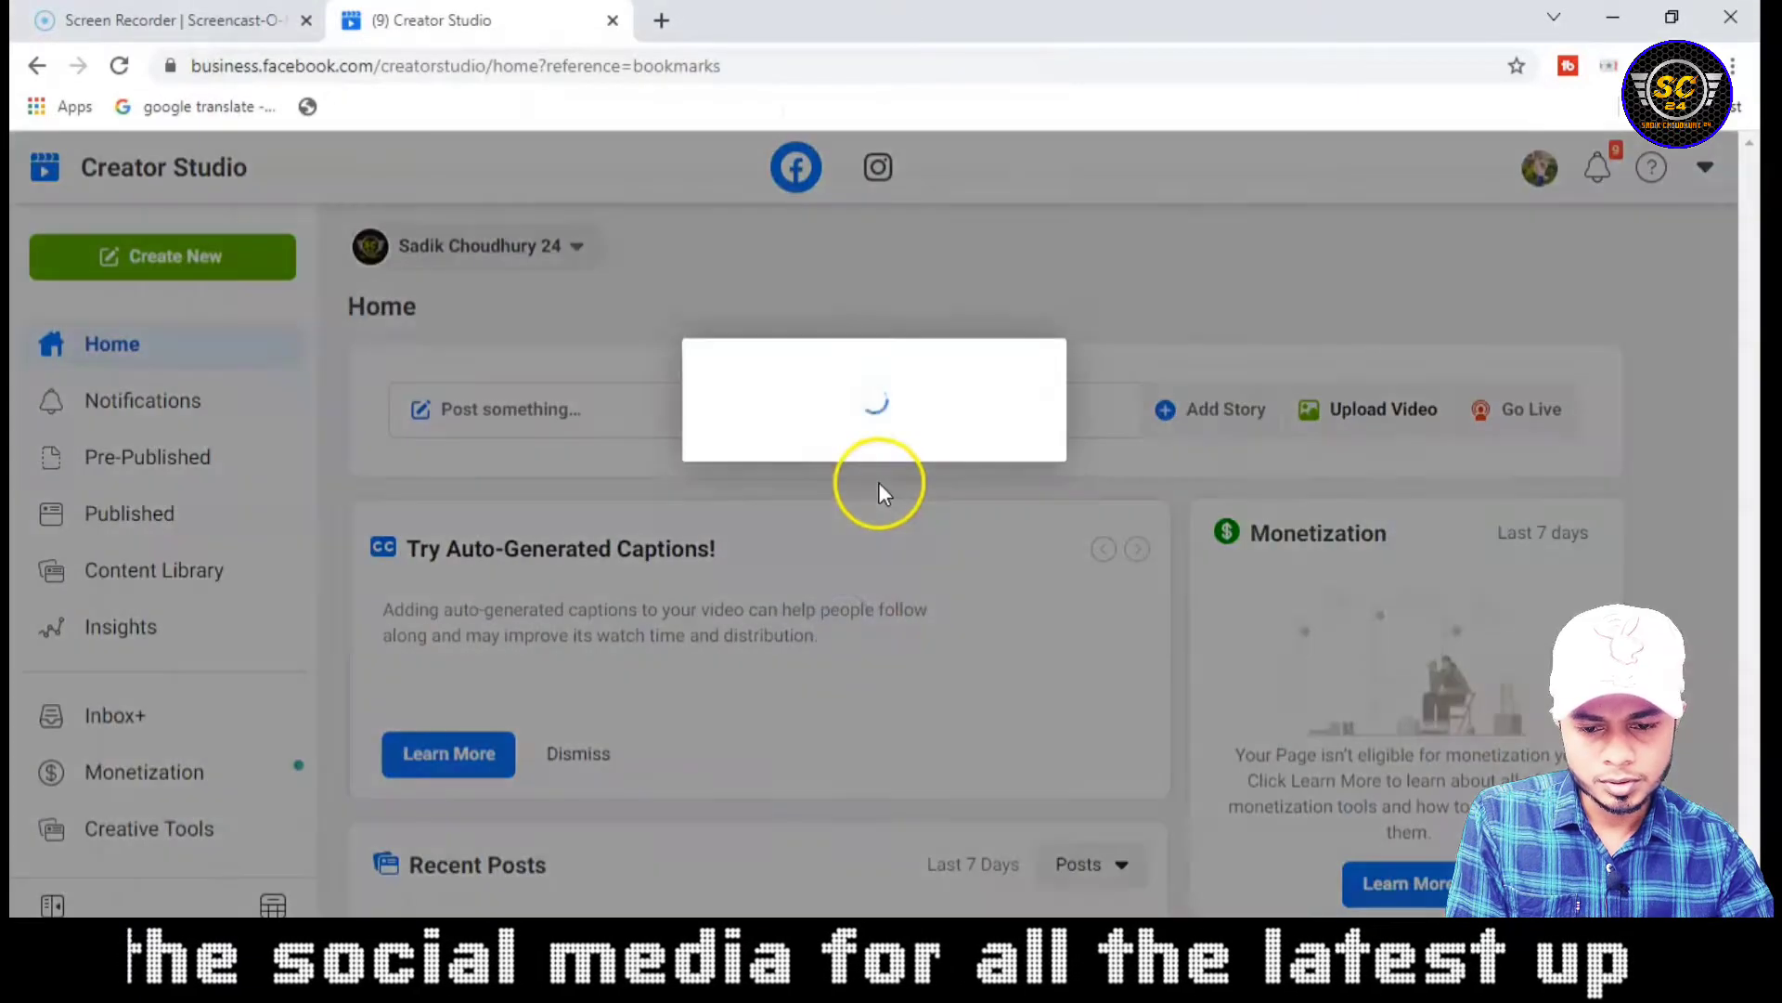
pyautogui.click(879, 488)
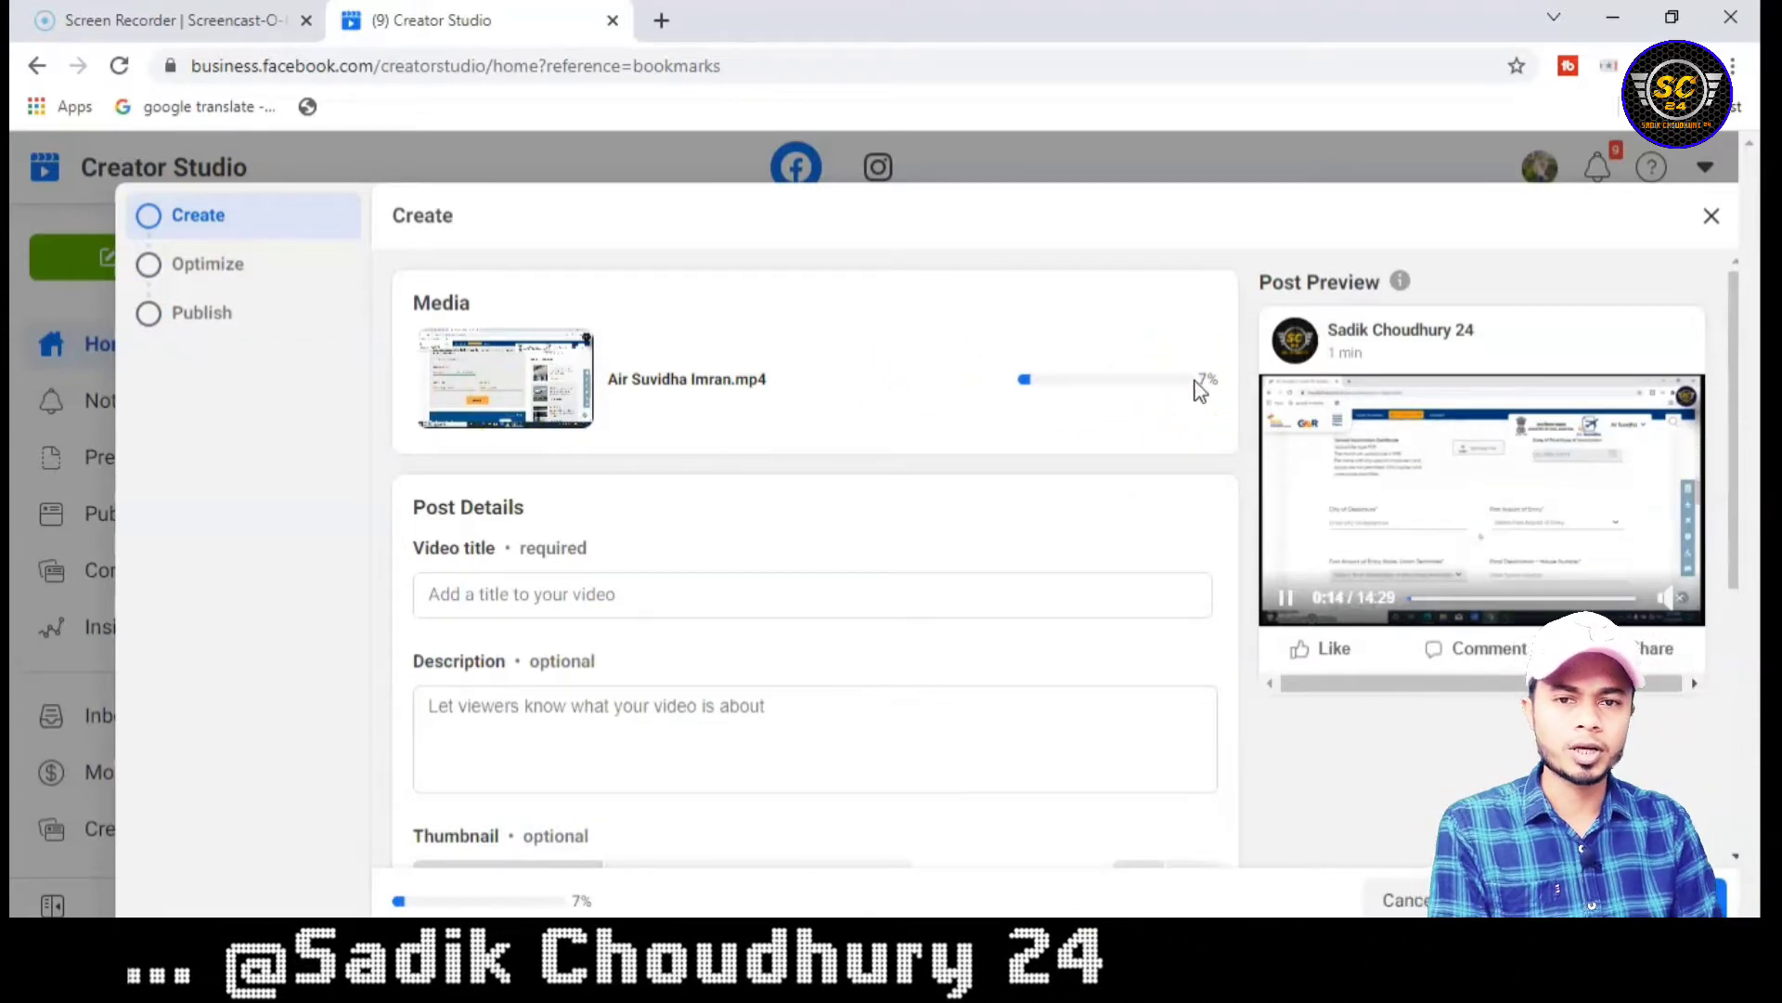
# - Examine the video title, description and thumbnail options in the Create form
pyautogui.scroll(-1, 891, 608)
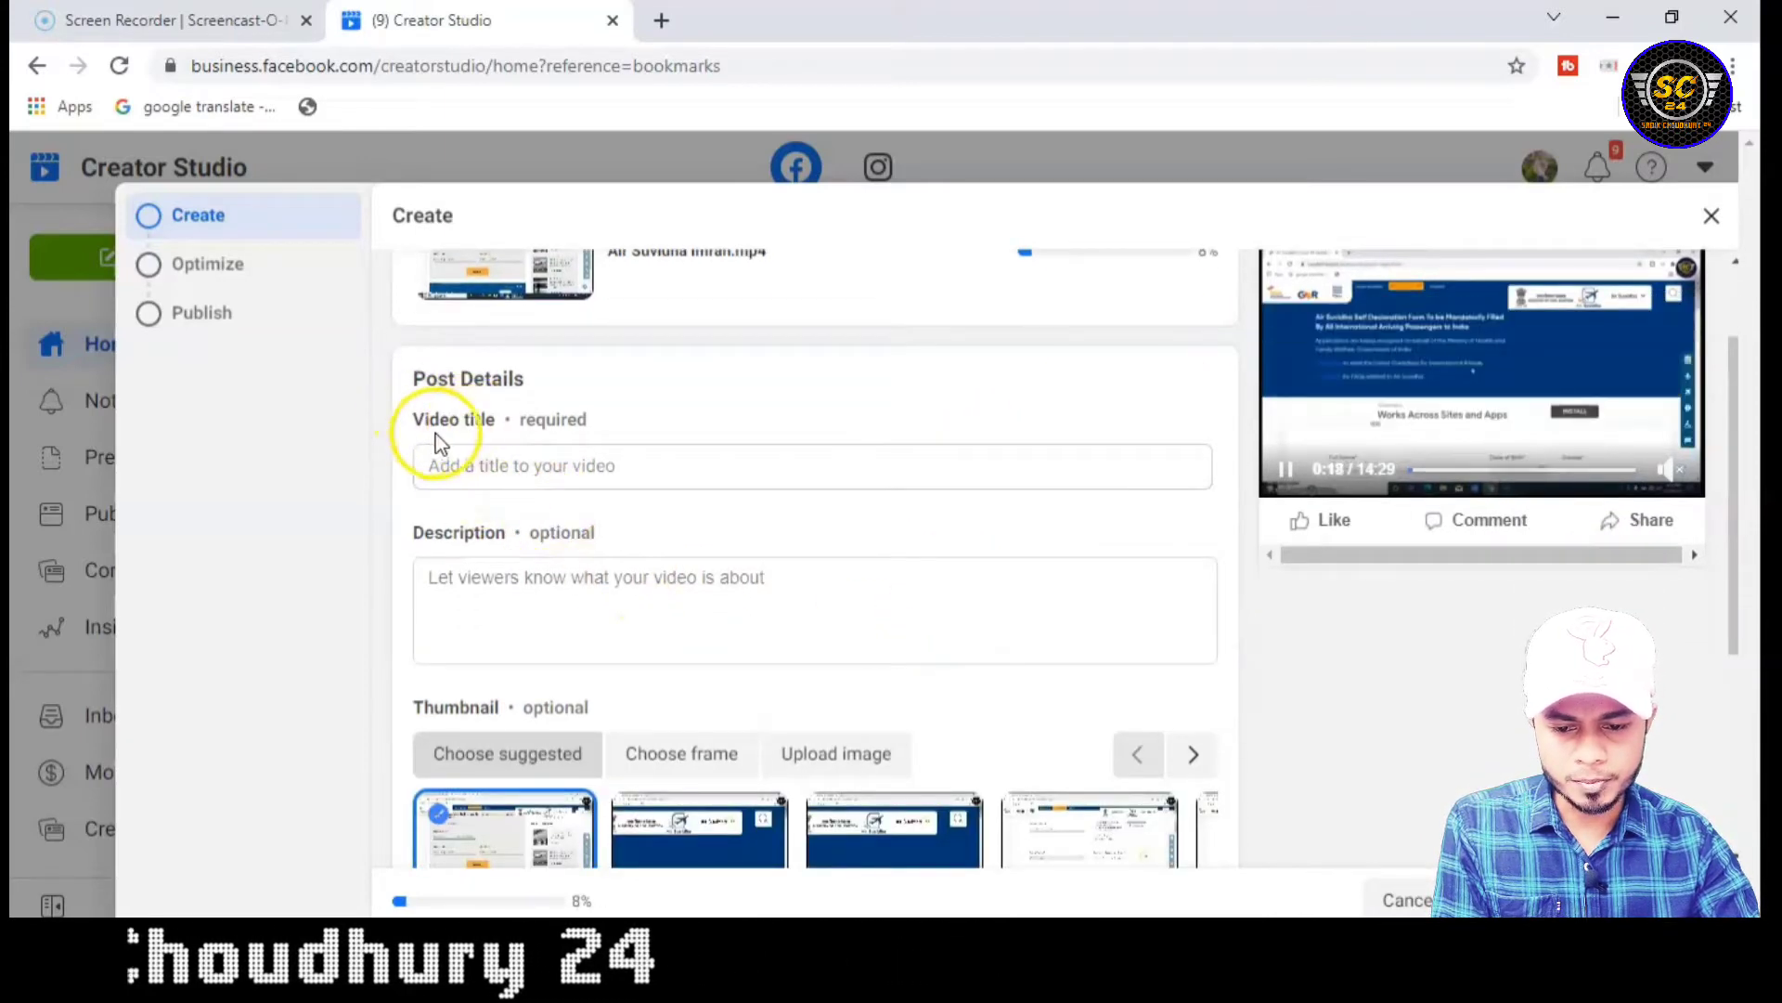
pyautogui.click(597, 468)
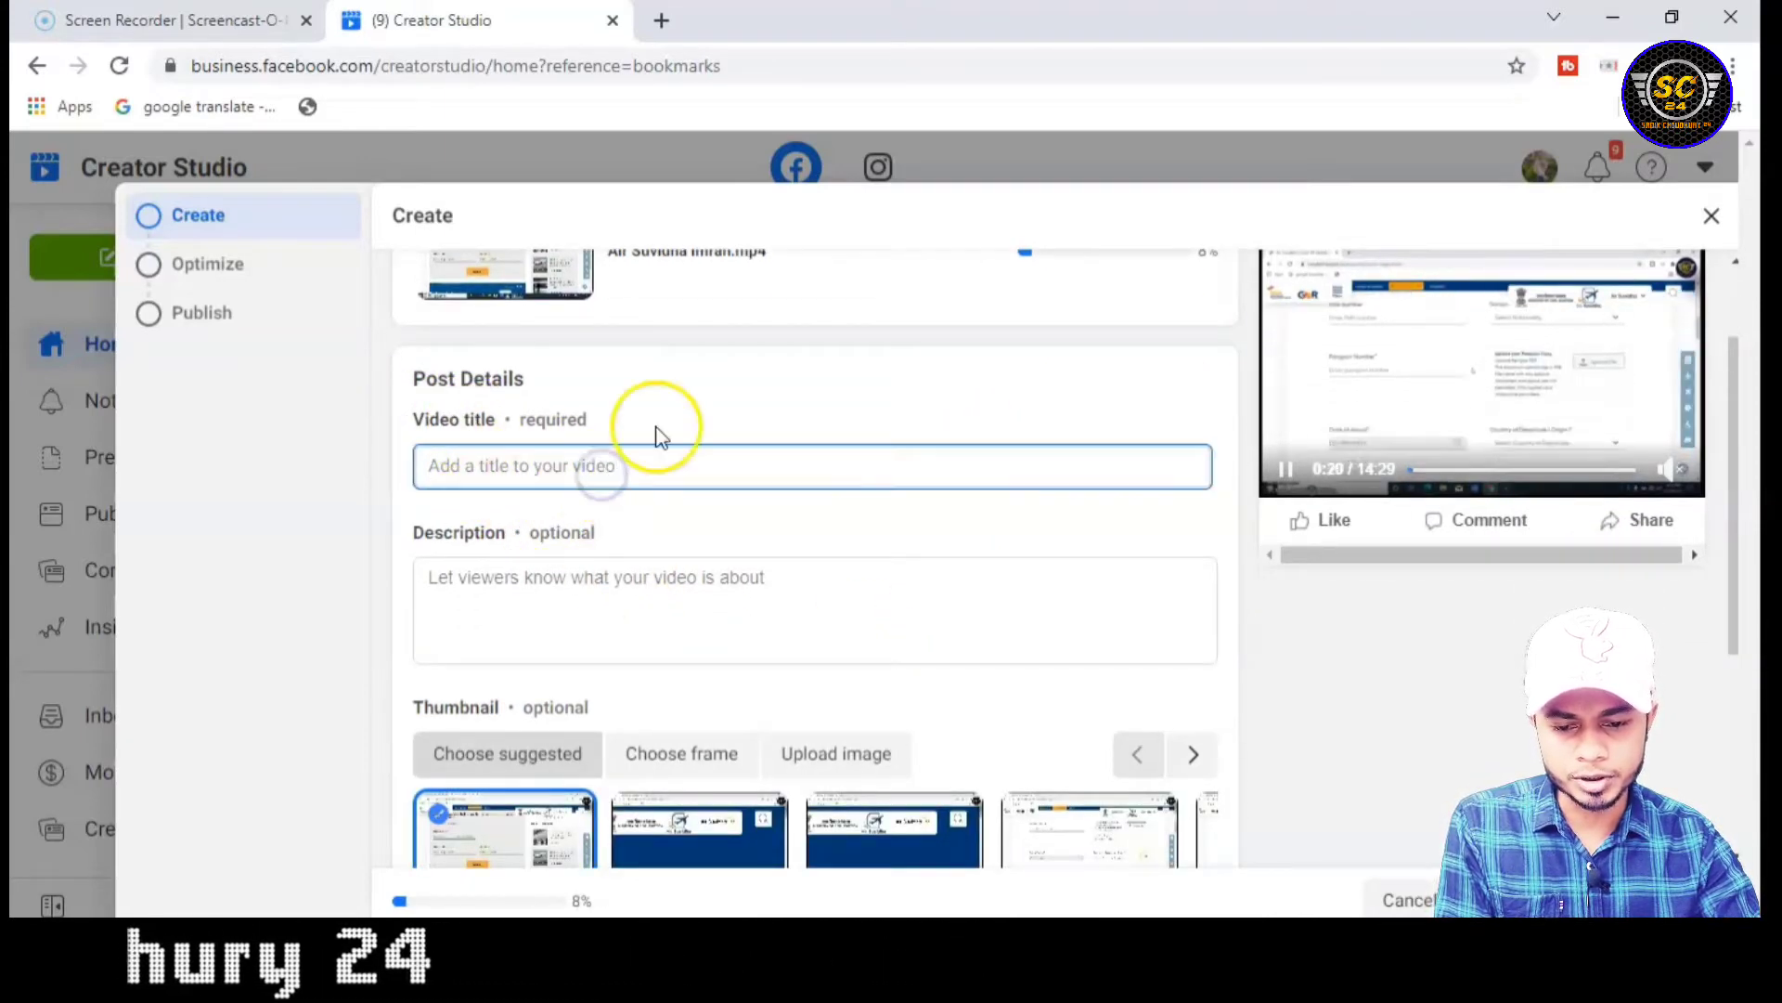
pyautogui.click(539, 582)
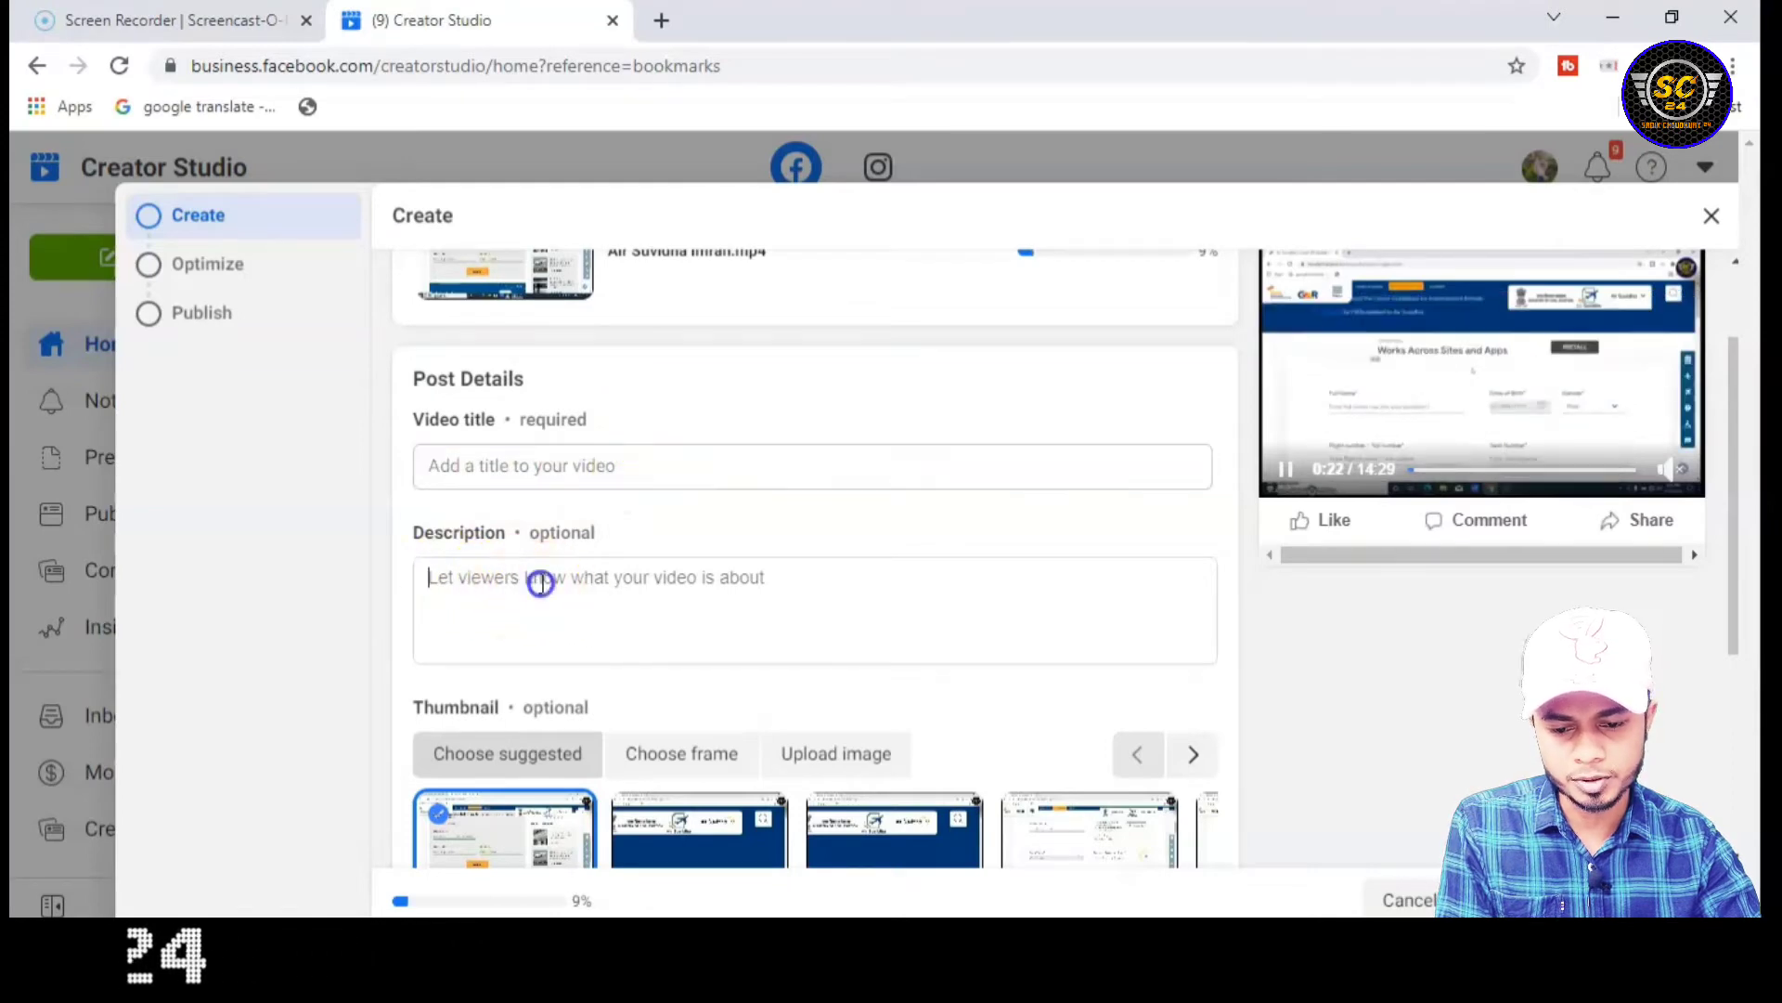
pyautogui.scroll(-1, 627, 583)
pyautogui.scroll(-2, 627, 583)
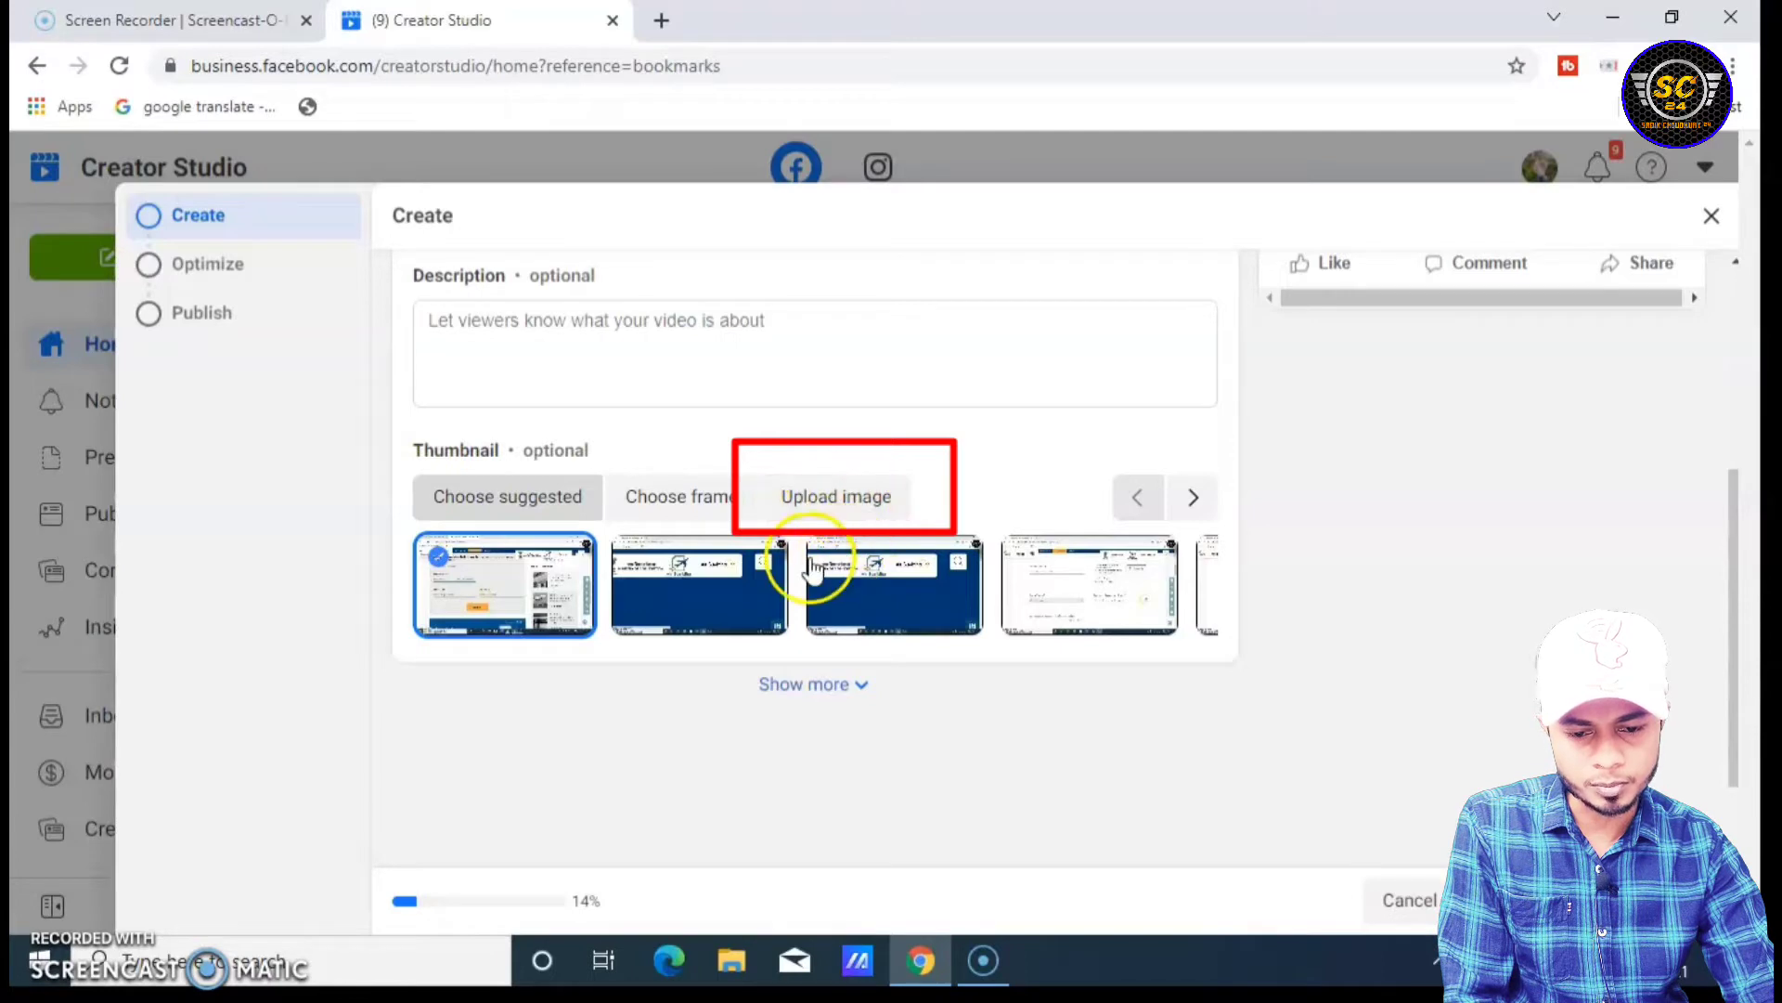
pyautogui.scroll(-1, 809, 576)
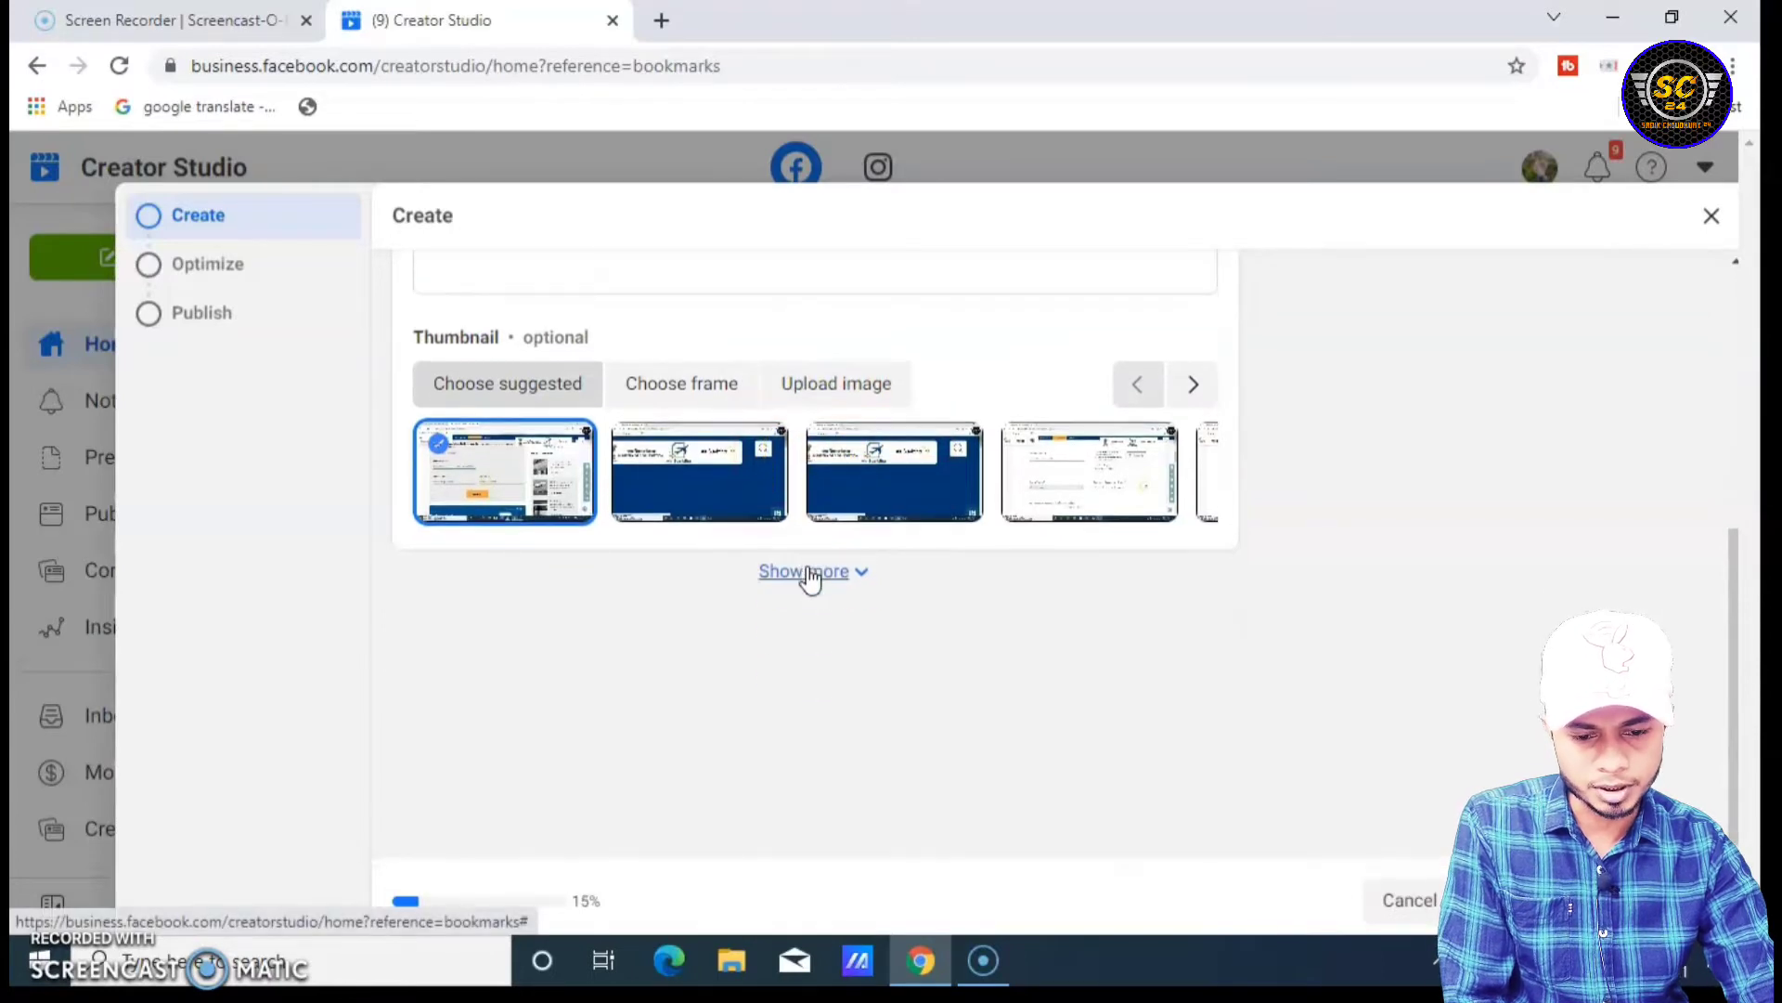
pyautogui.scroll(2, 810, 575)
pyautogui.scroll(3, 810, 577)
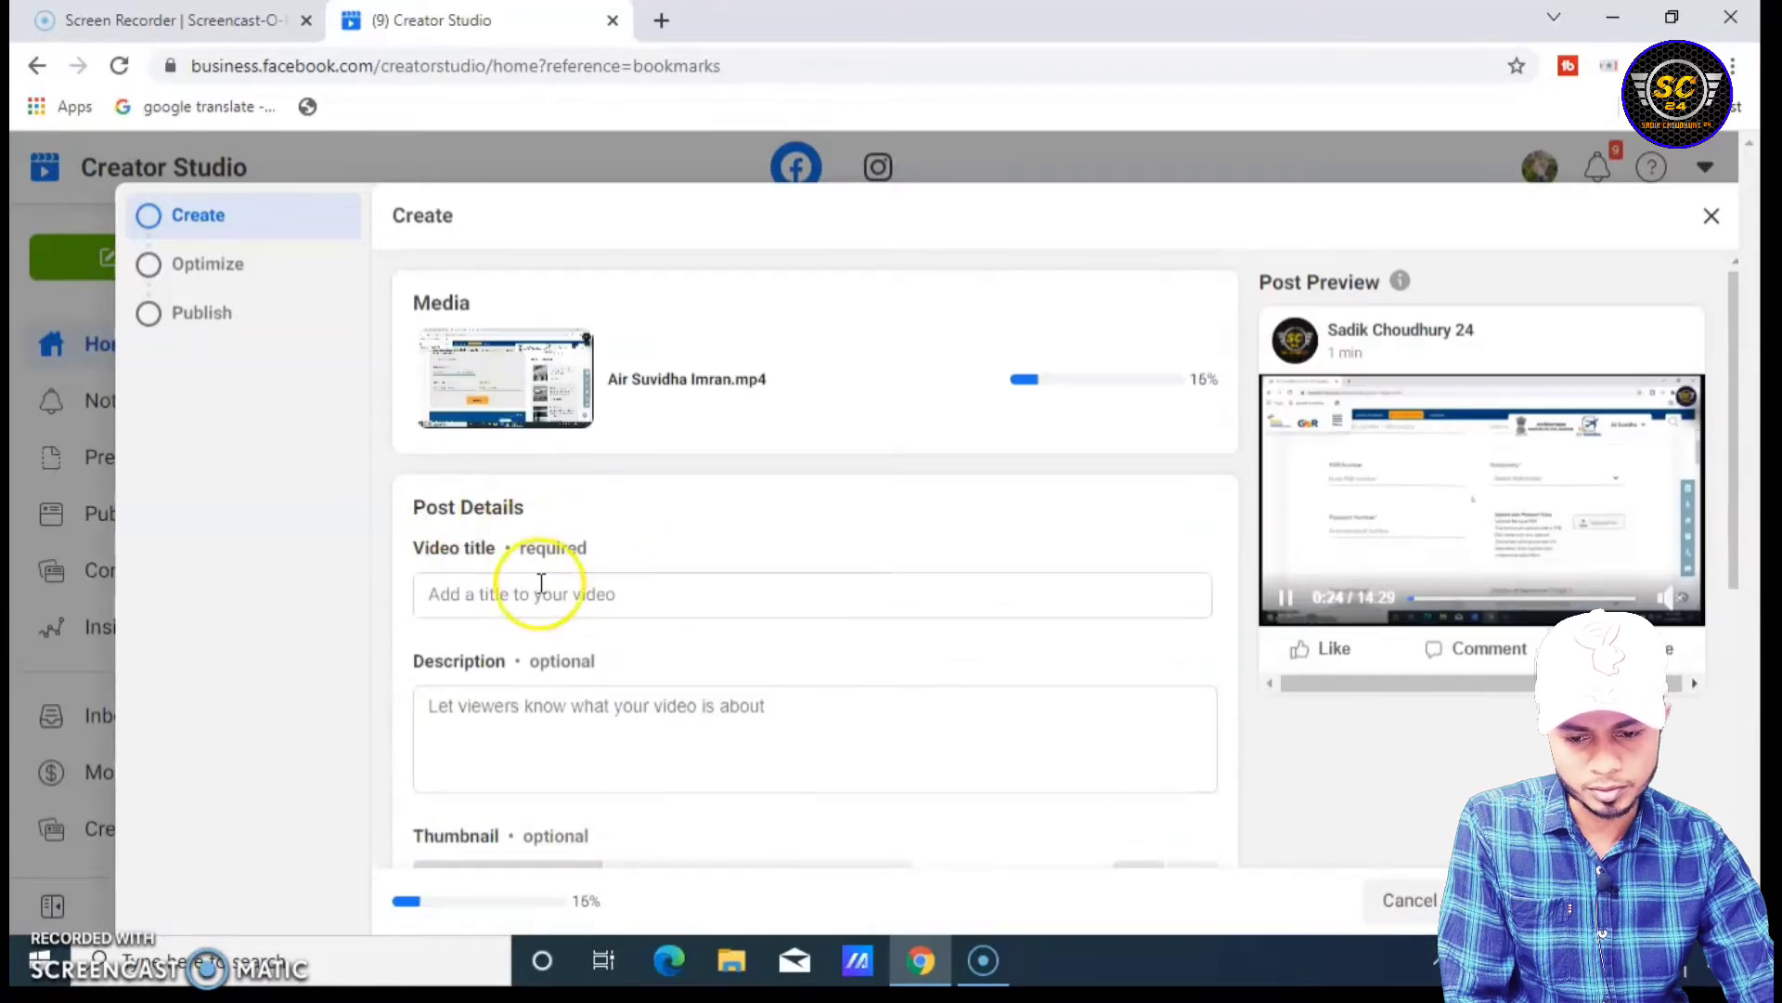
# - Open New Text Document from the desktop and copy the line "Air Suvidha Registration || How To Fill Air Suvidha Form Online || Self Declaration Form"
pyautogui.click(561, 603)
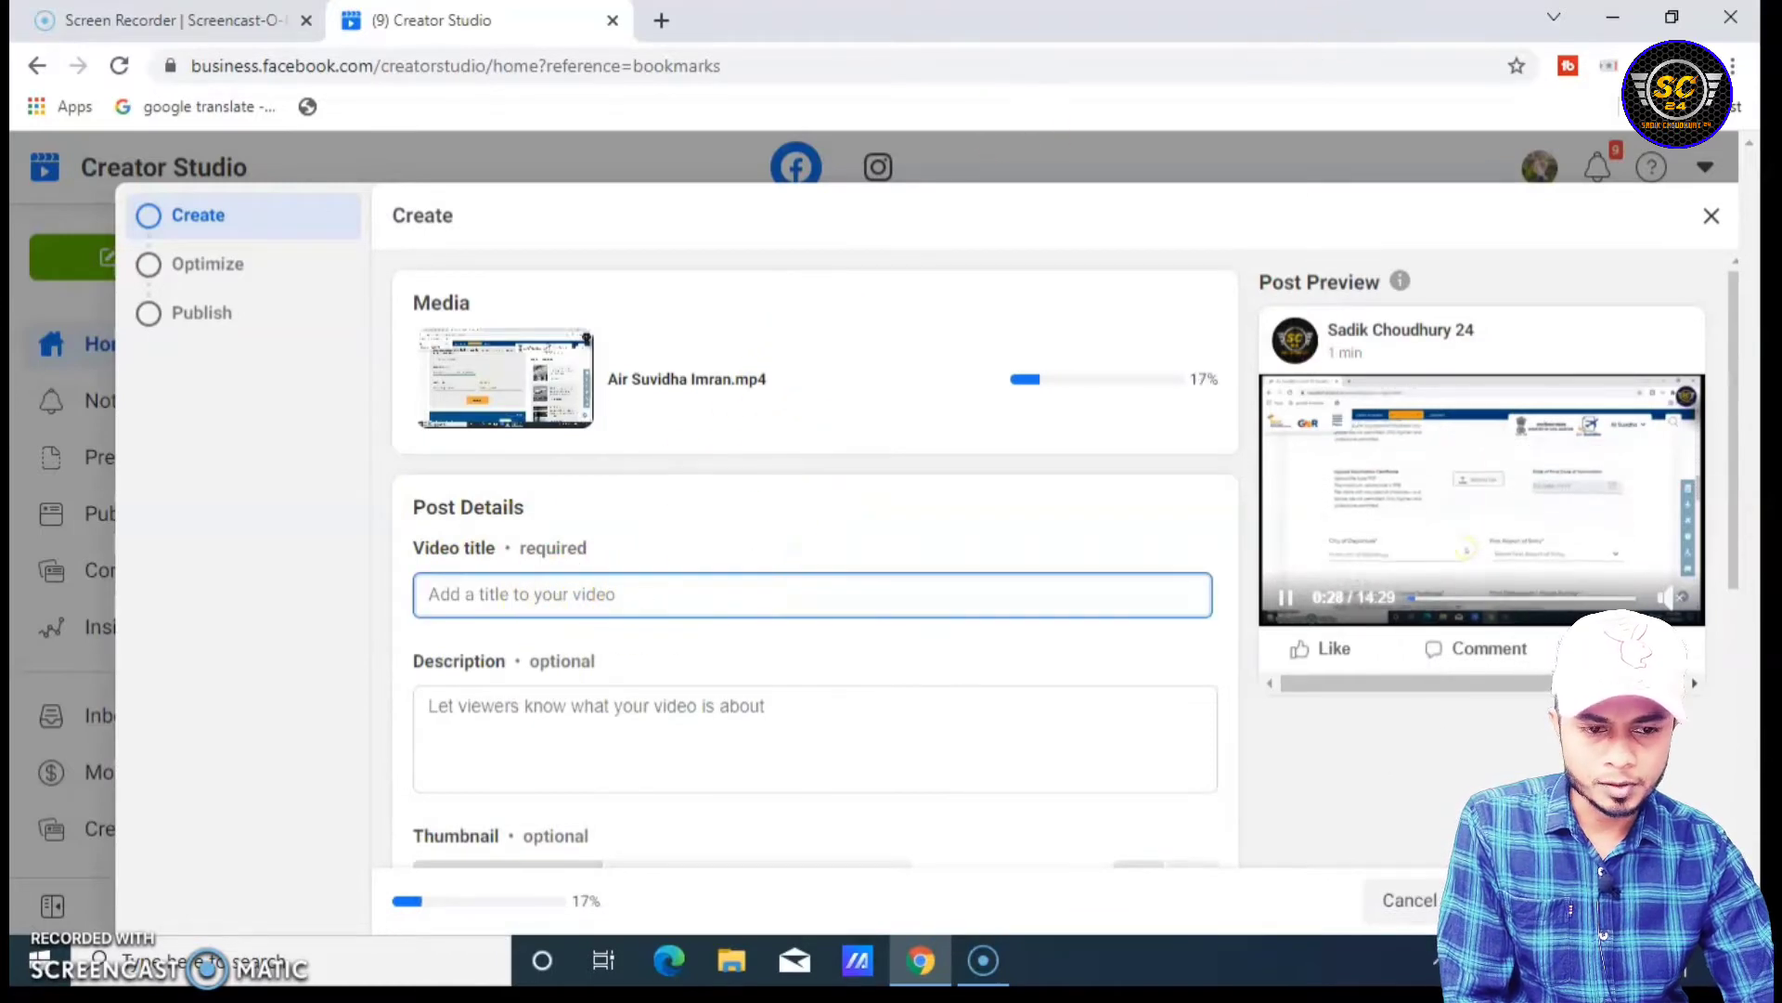
pyautogui.click(1612, 16)
pyautogui.doubleClick(633, 42)
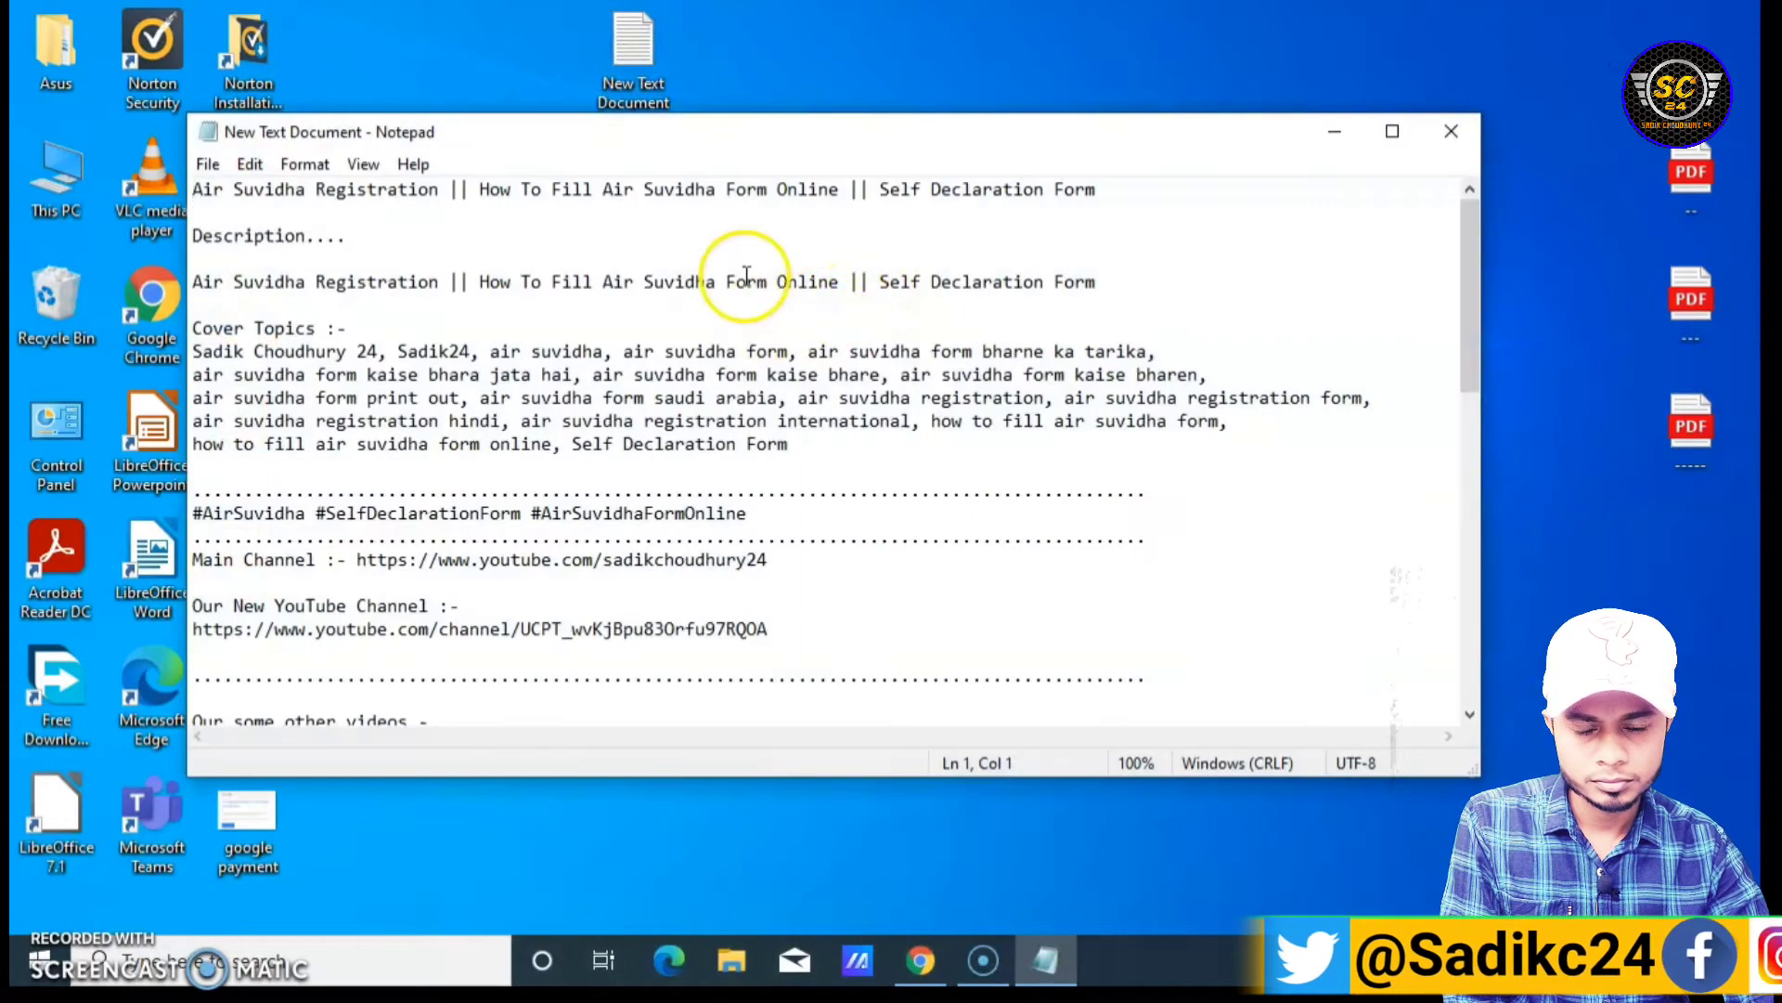
pyautogui.click(621, 191)
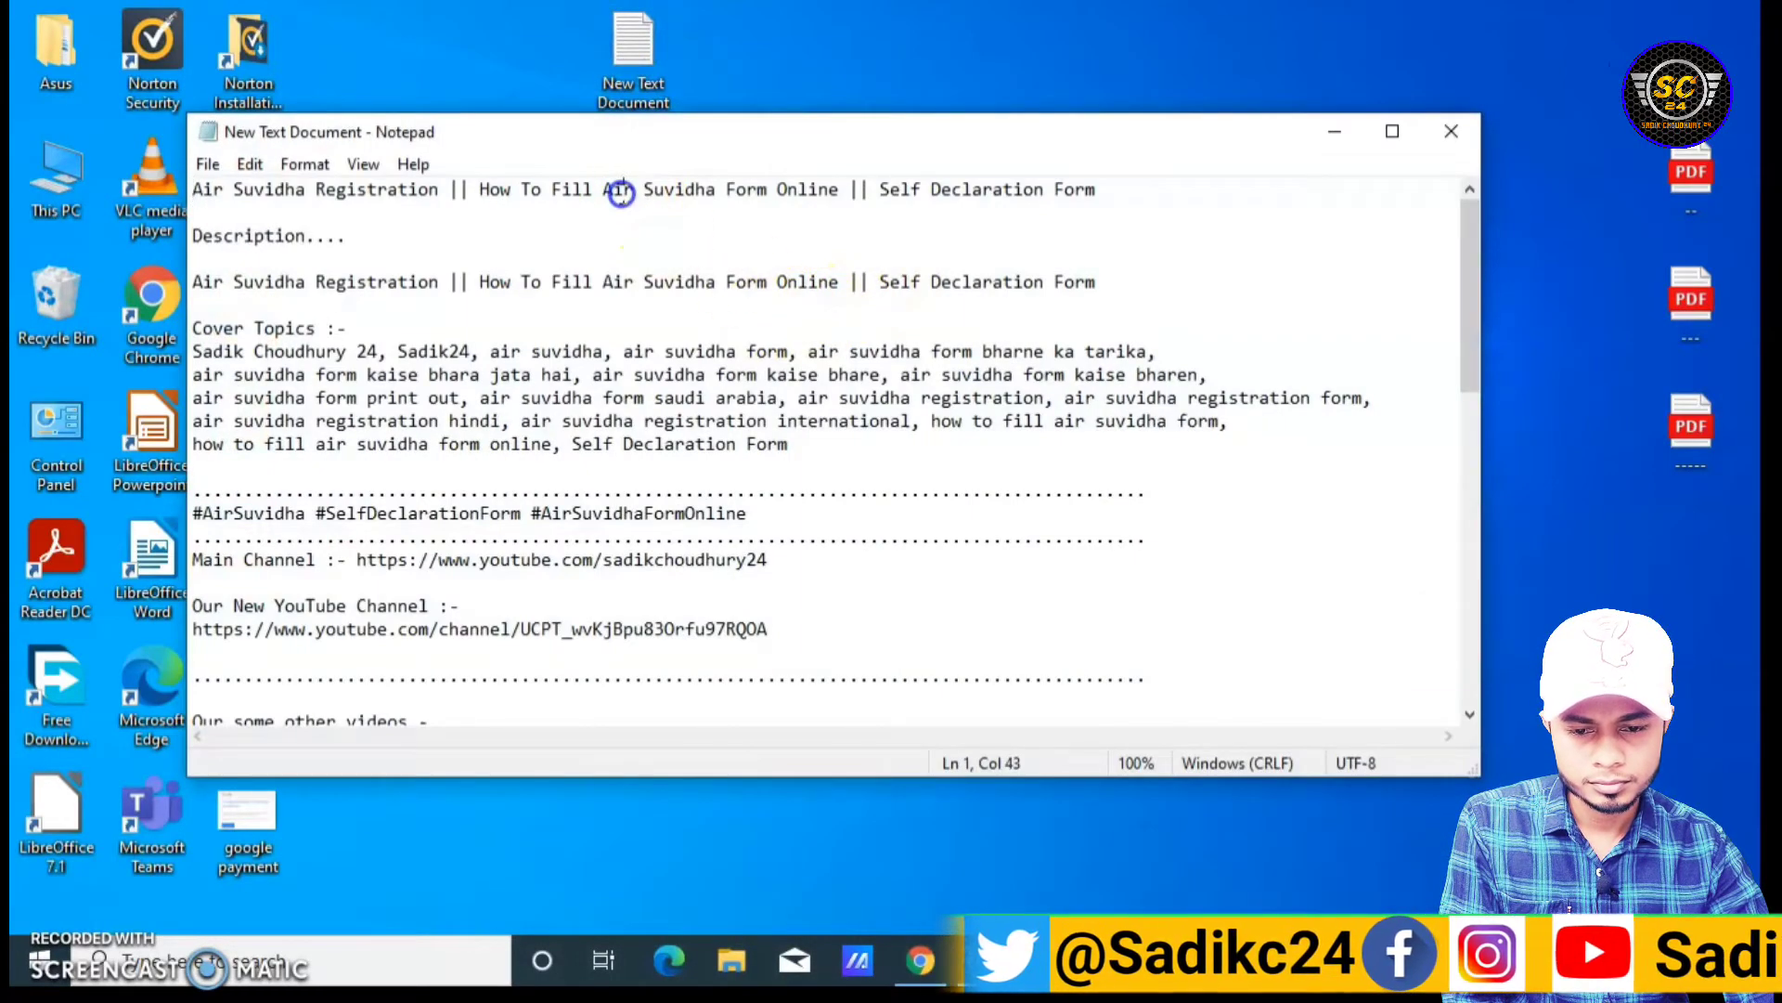
pyautogui.doubleClick(621, 191)
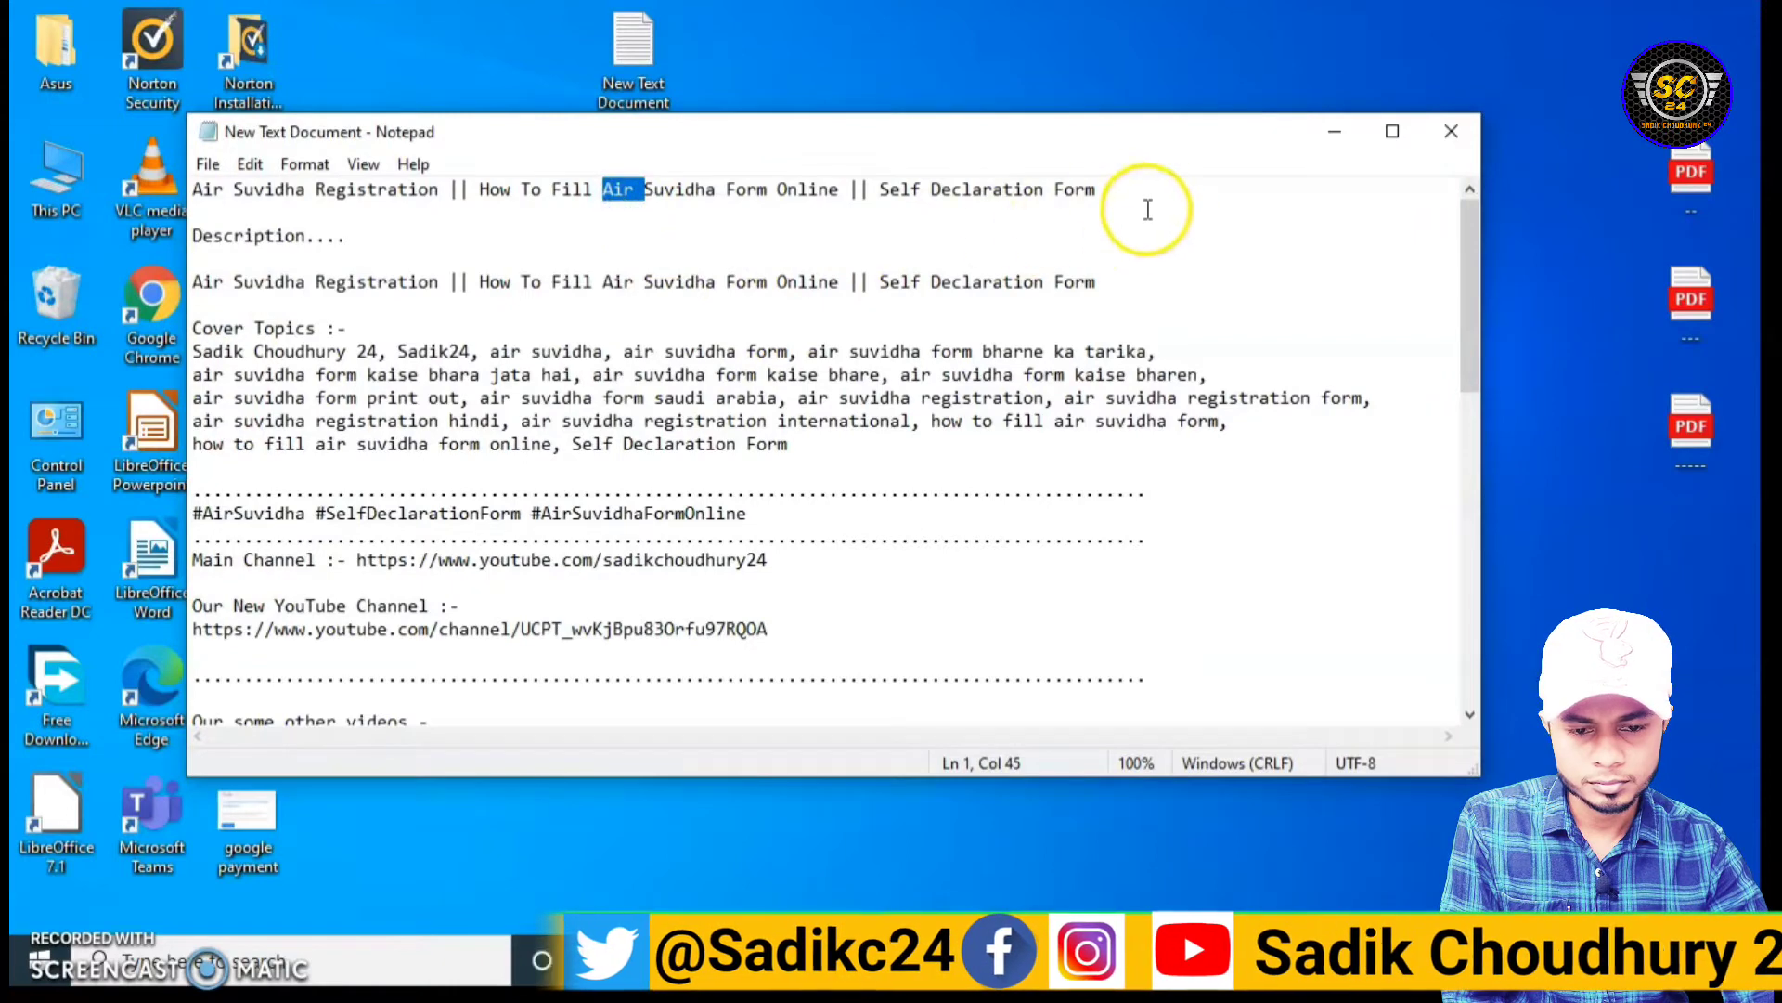
pyautogui.moveTo(1103, 191); pyautogui.dragTo(198, 178)
pyautogui.rightClick(624, 191)
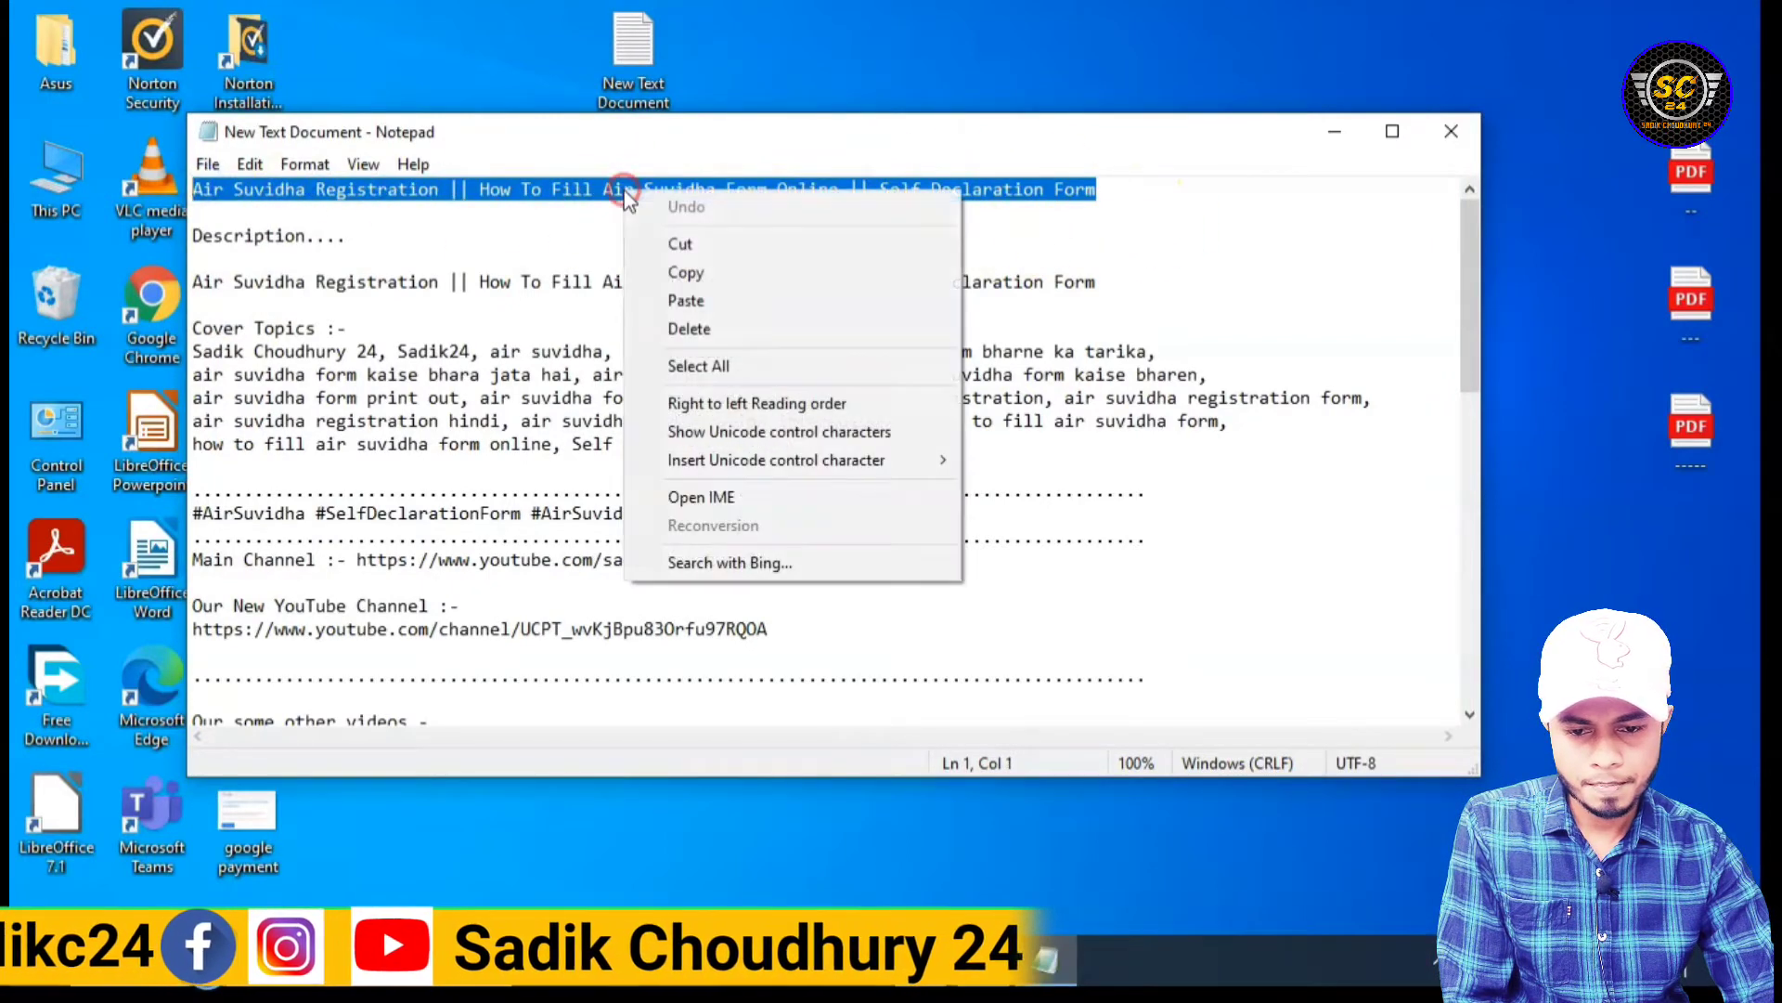
pyautogui.click(682, 272)
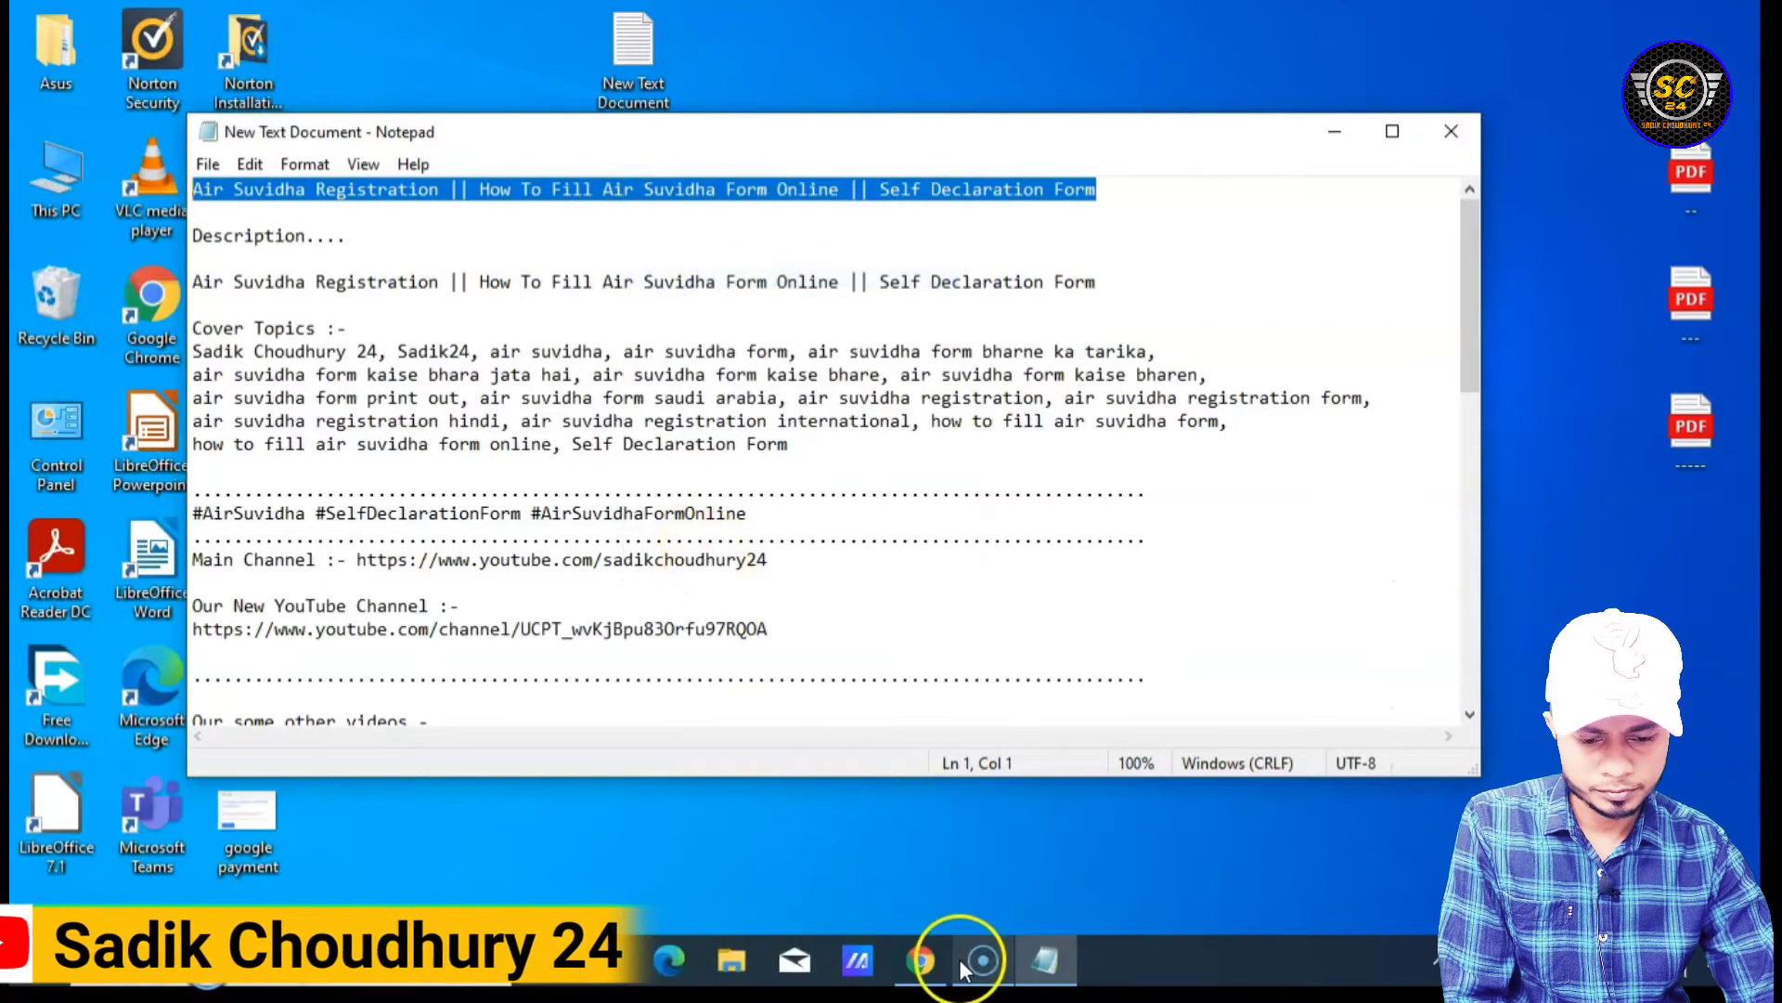
# - Return to Chrome and paste the copied line as the video title
pyautogui.click(921, 962)
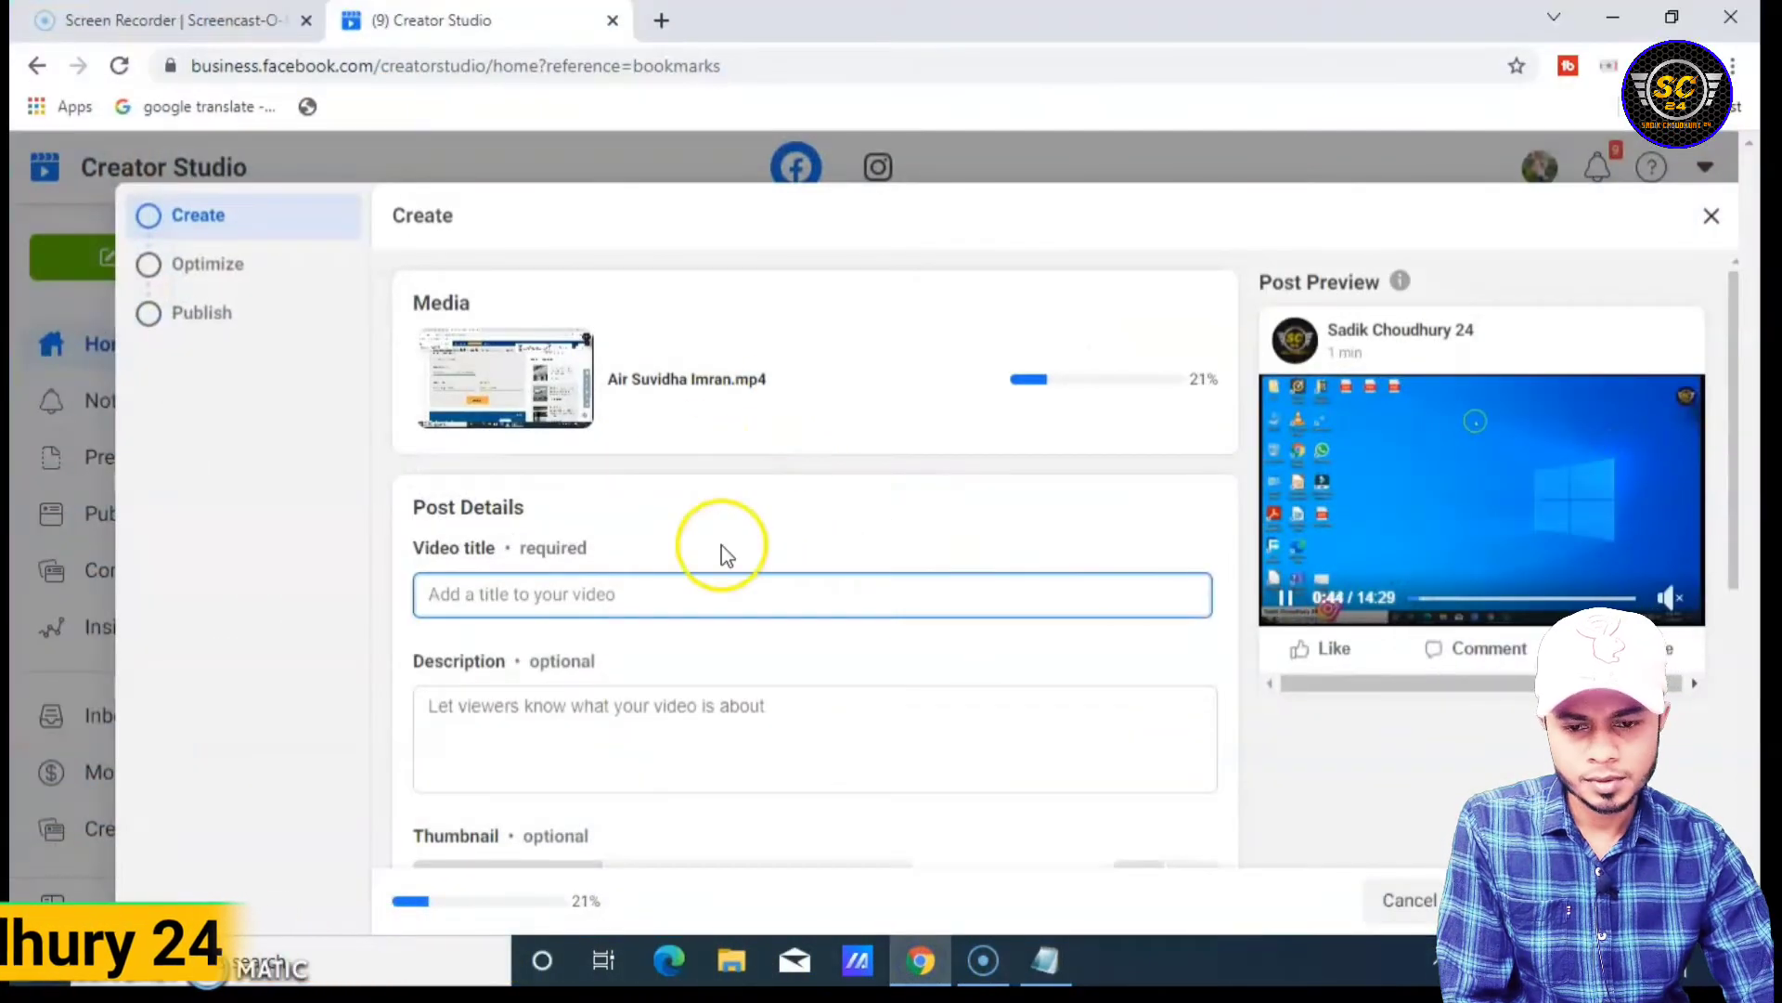
pyautogui.rightClick(654, 590)
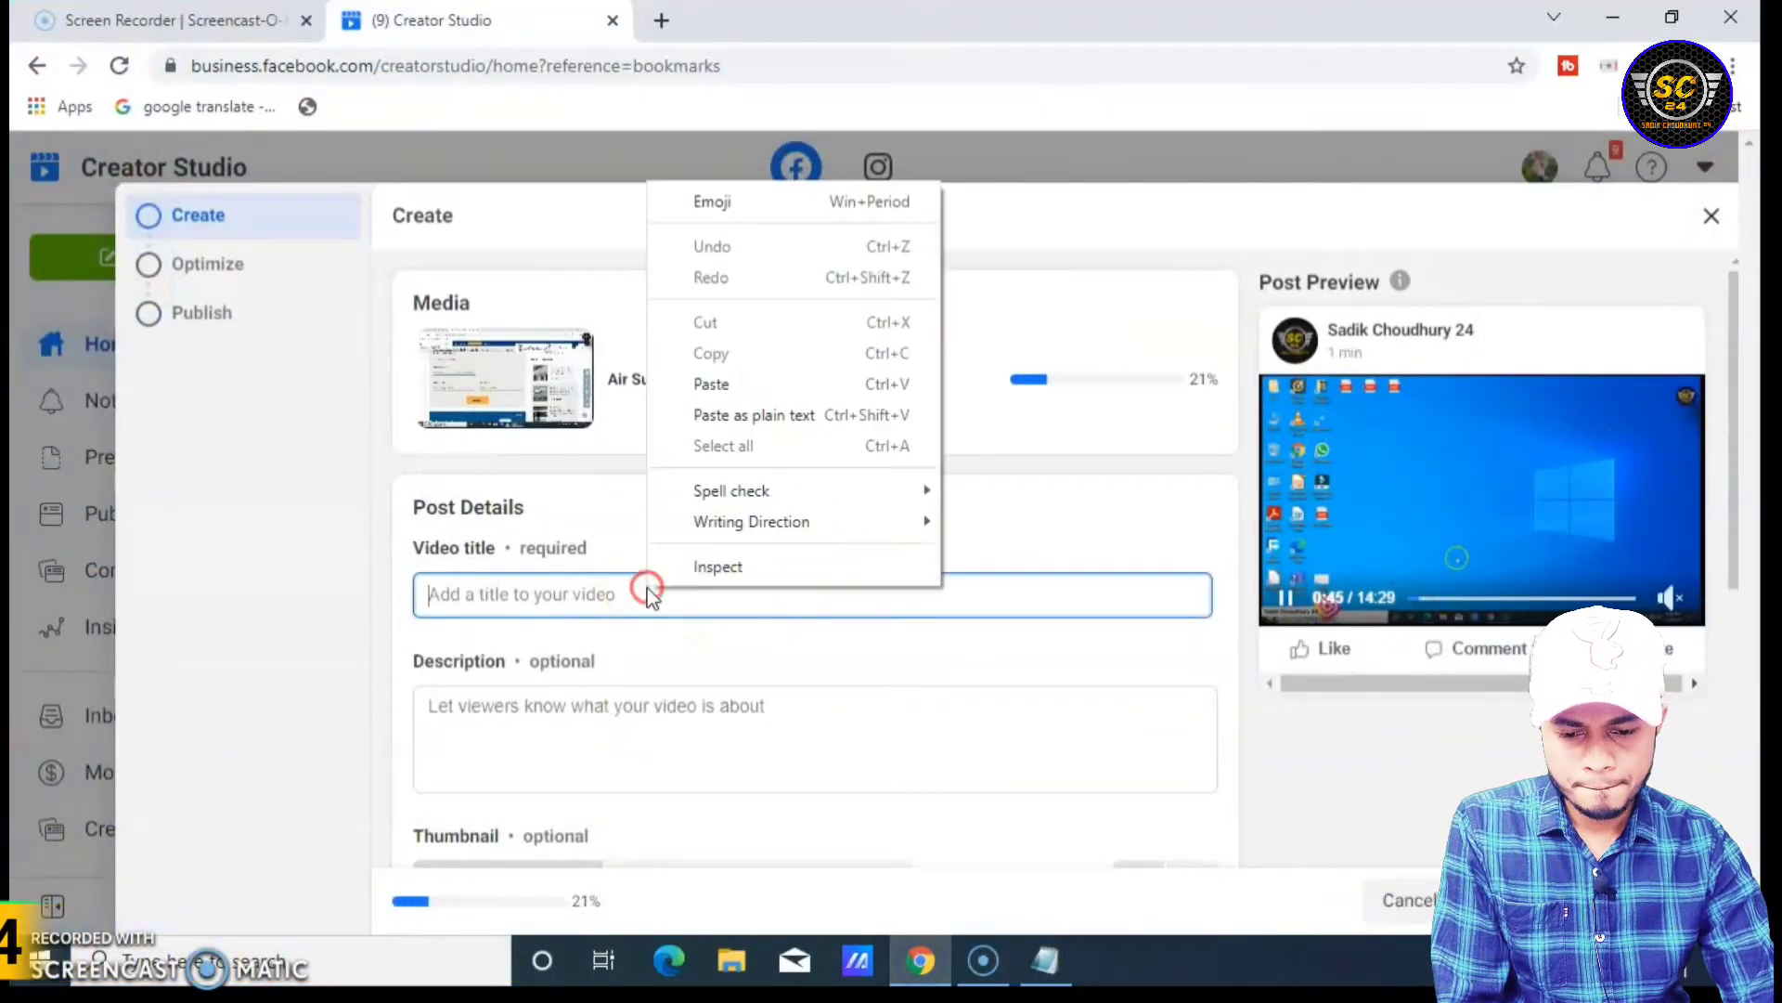
pyautogui.click(733, 386)
# - Copy the description text in New Text Document, from the title line below "Description...." through the Instagram link under "Our Social Links"
pyautogui.scroll(-2, 828, 635)
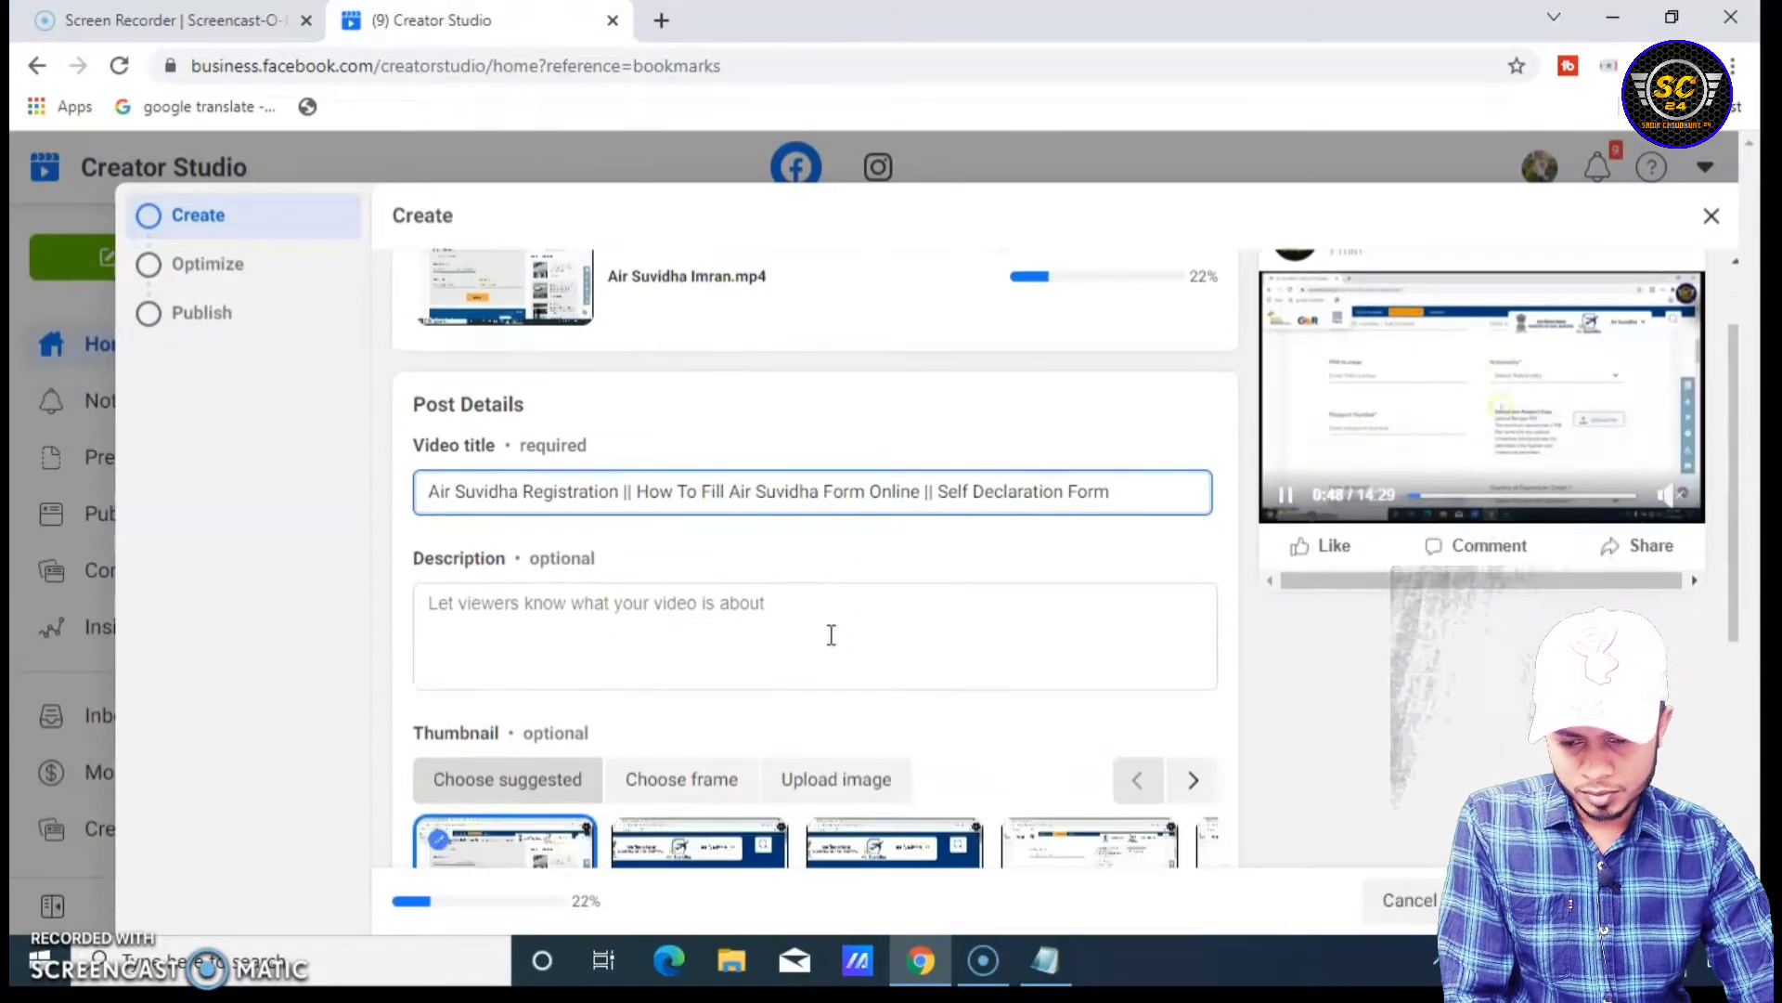
pyautogui.click(597, 586)
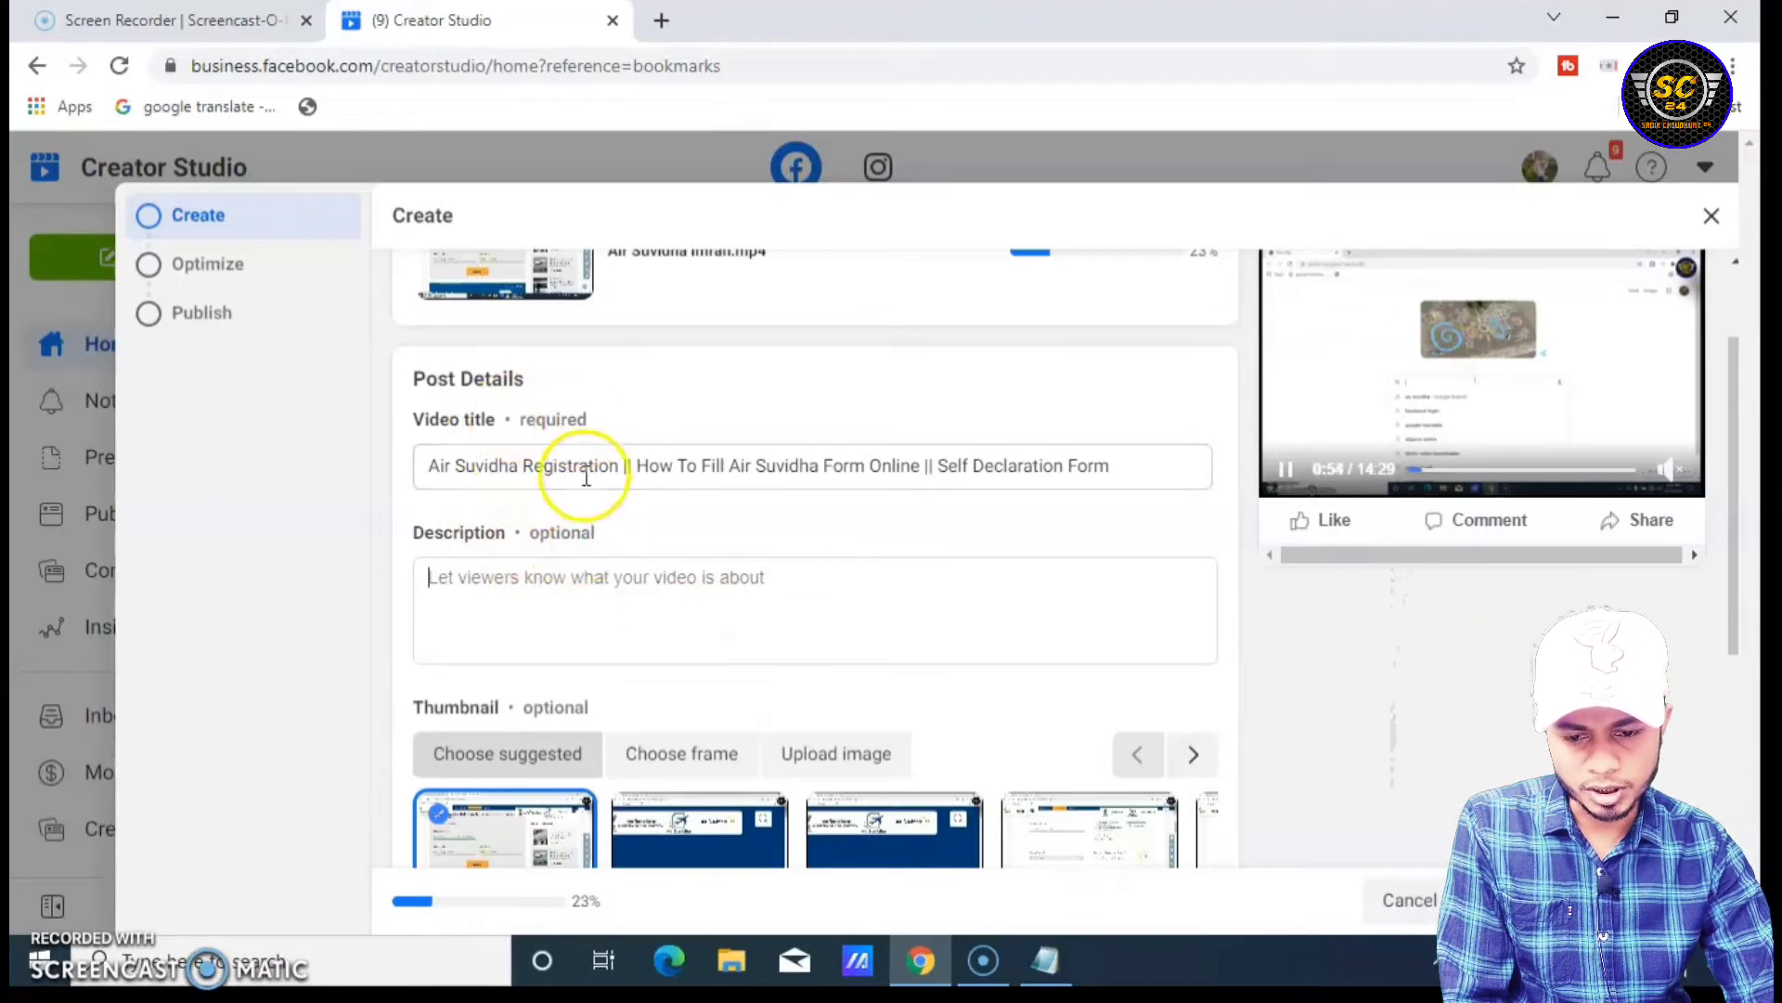
pyautogui.click(1046, 973)
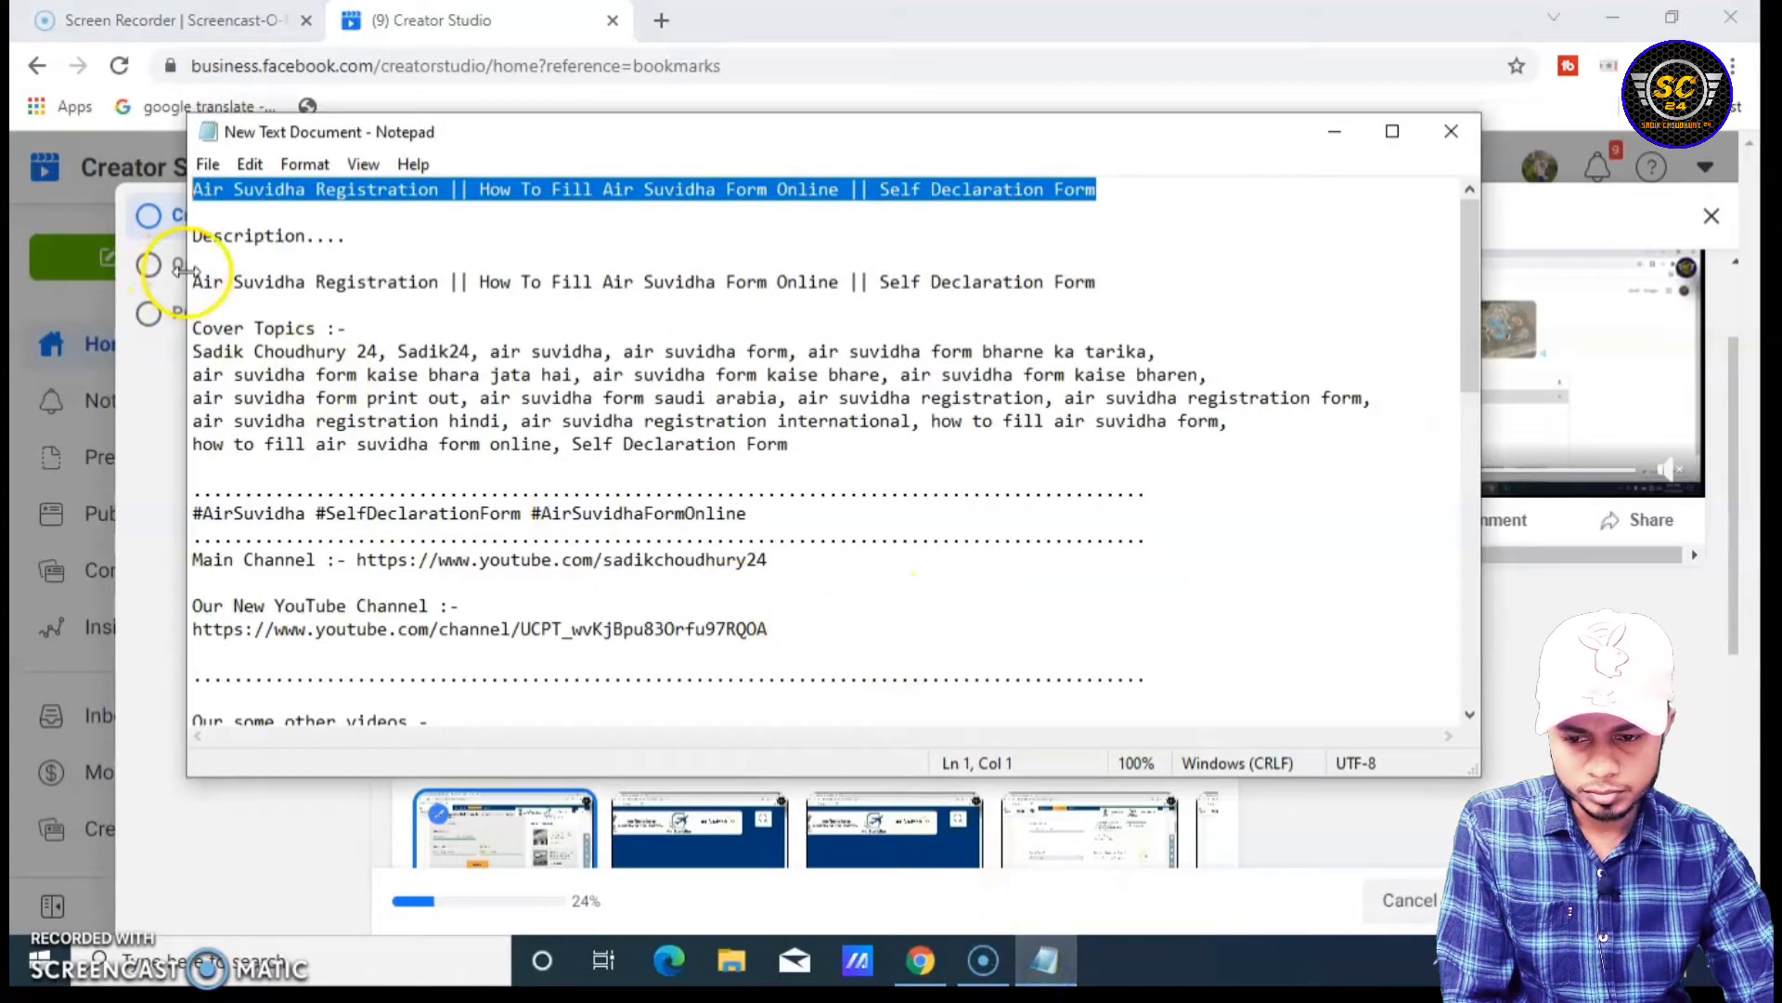
pyautogui.moveTo(200, 284); pyautogui.dragTo(697, 630)
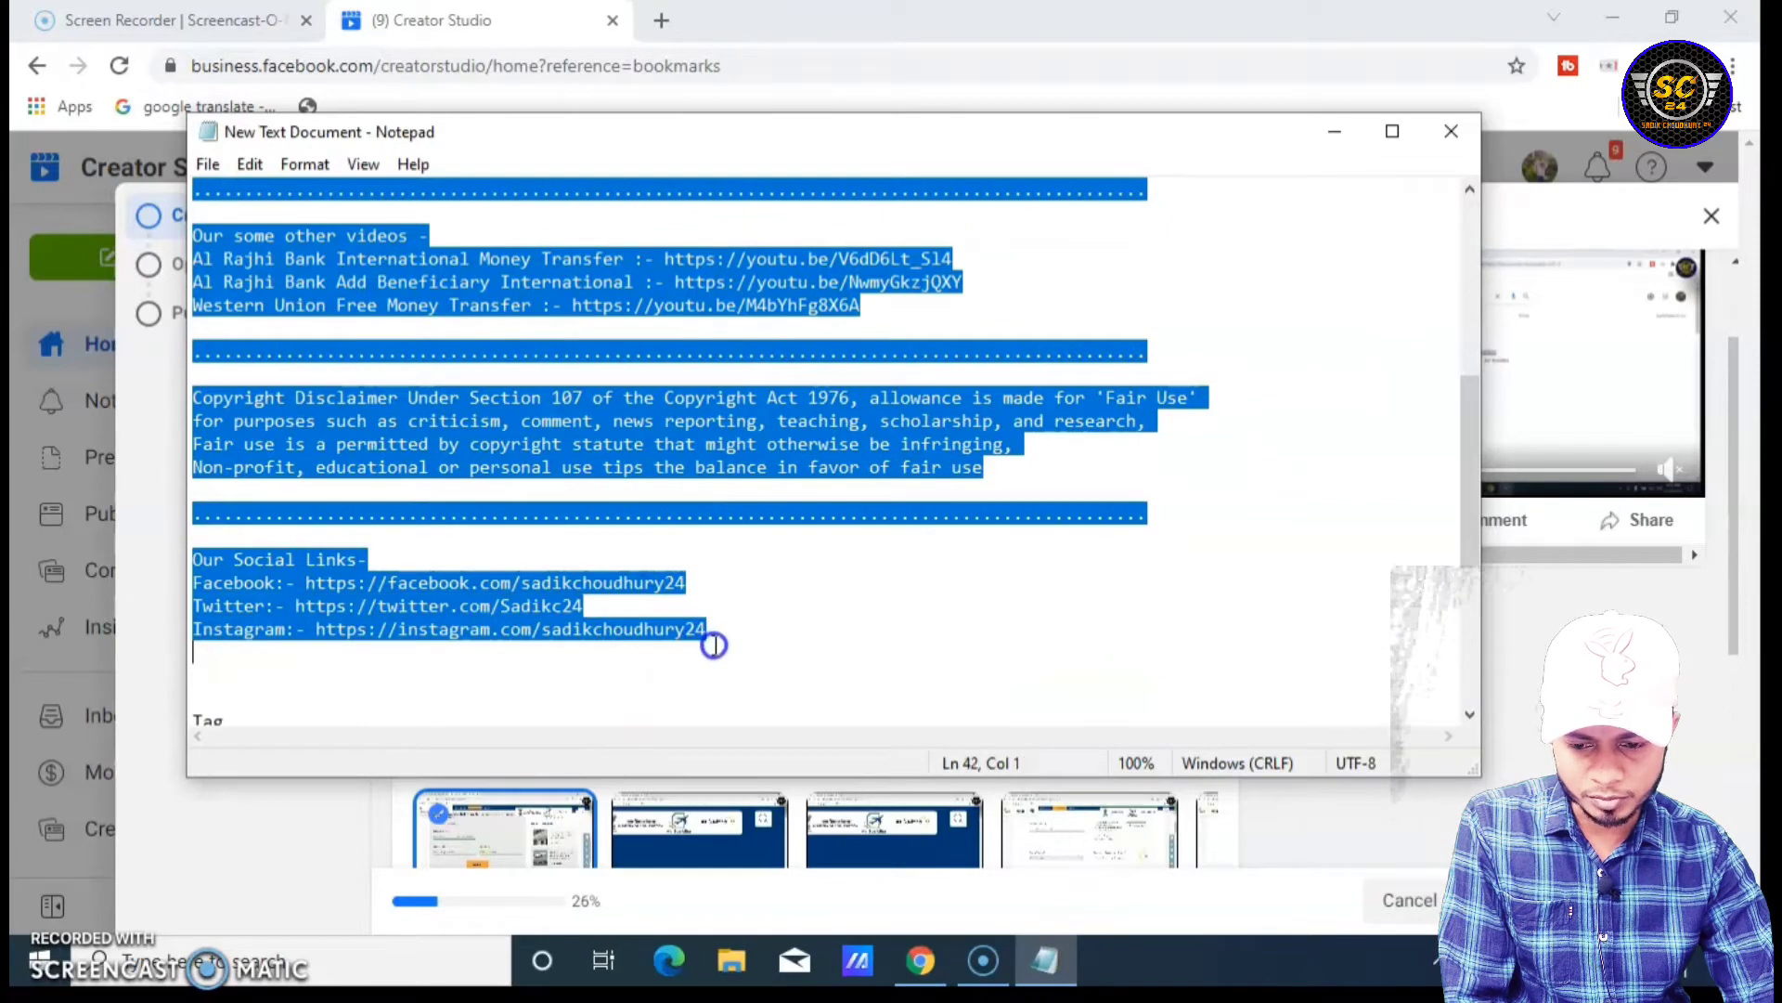
pyautogui.rightClick(496, 266)
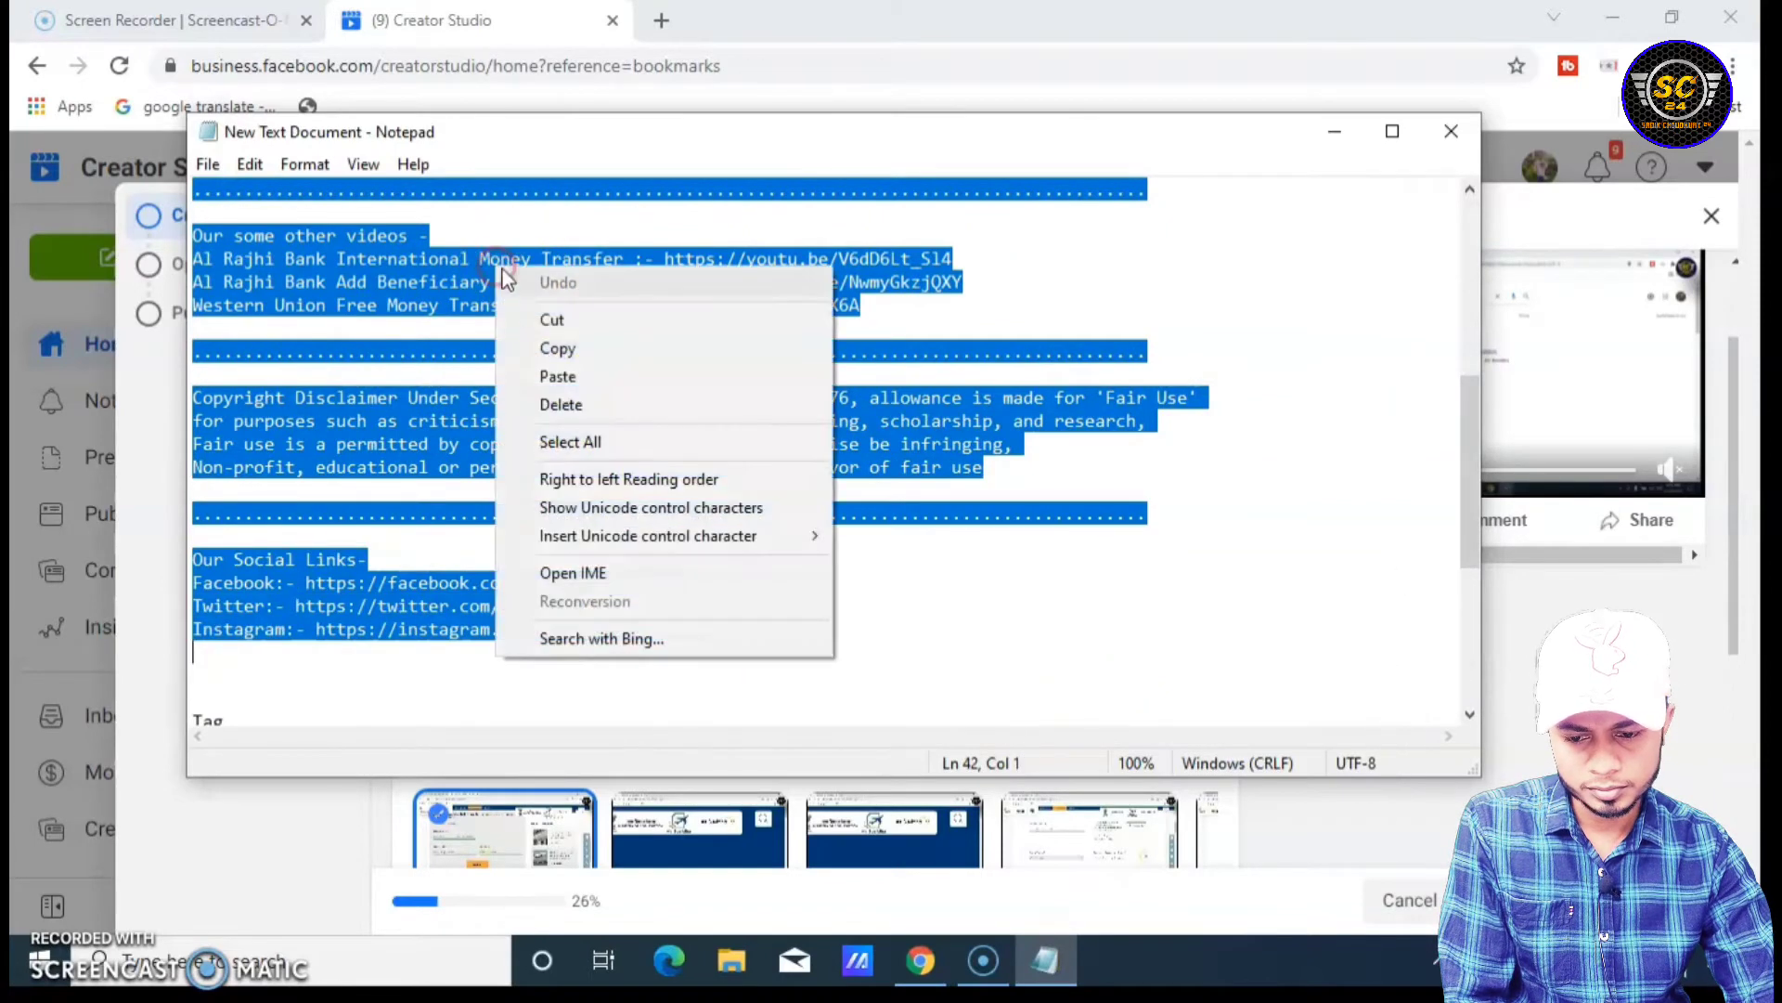
pyautogui.click(561, 350)
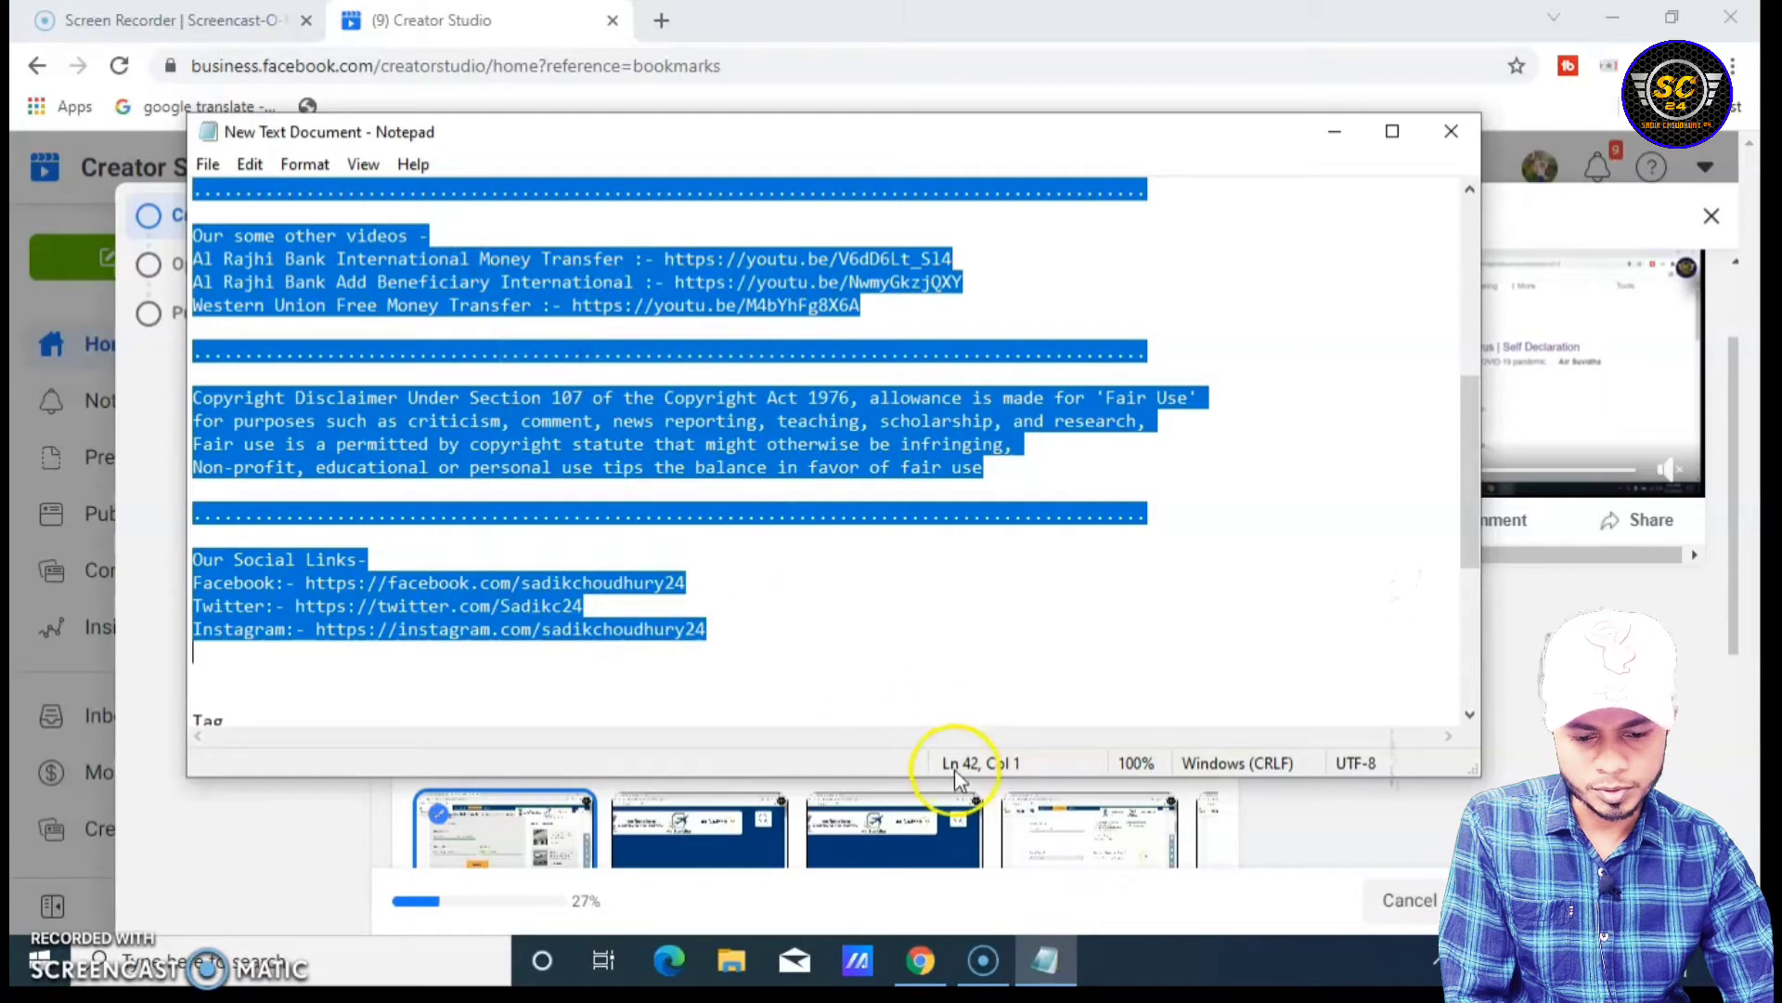
# - Return to Chrome and paste the copied text as the video description
pyautogui.click(1025, 970)
pyautogui.click(921, 961)
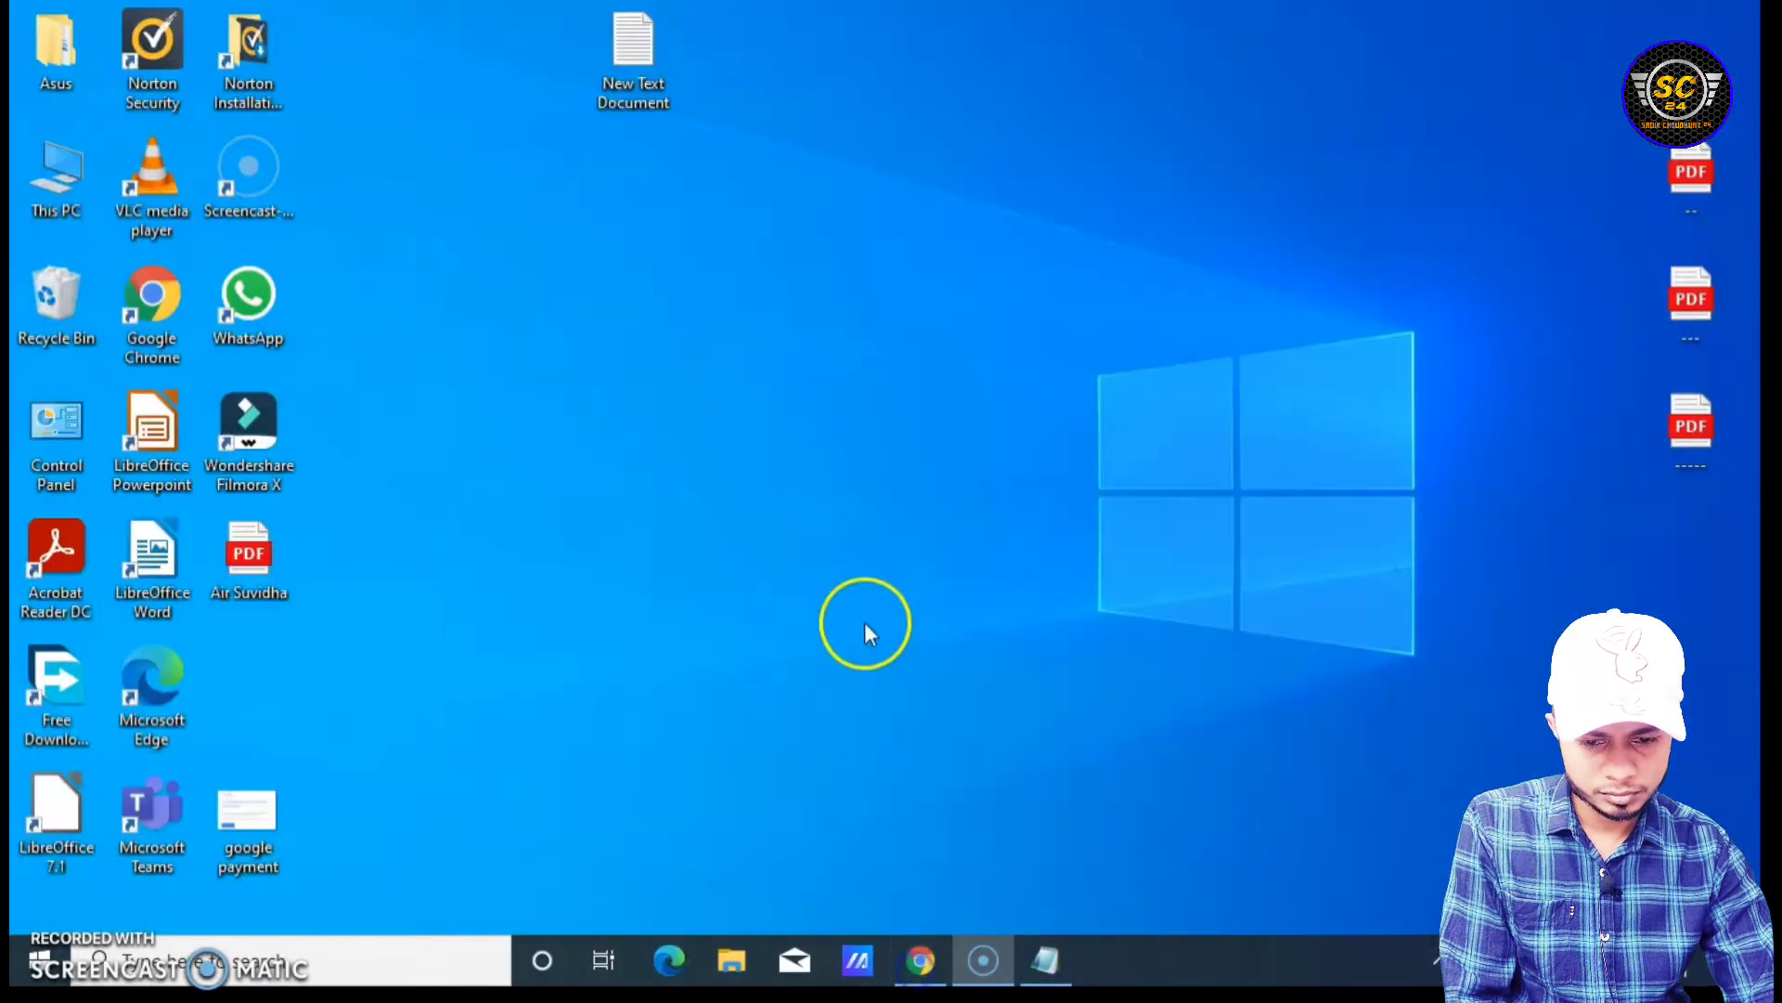
pyautogui.click(921, 961)
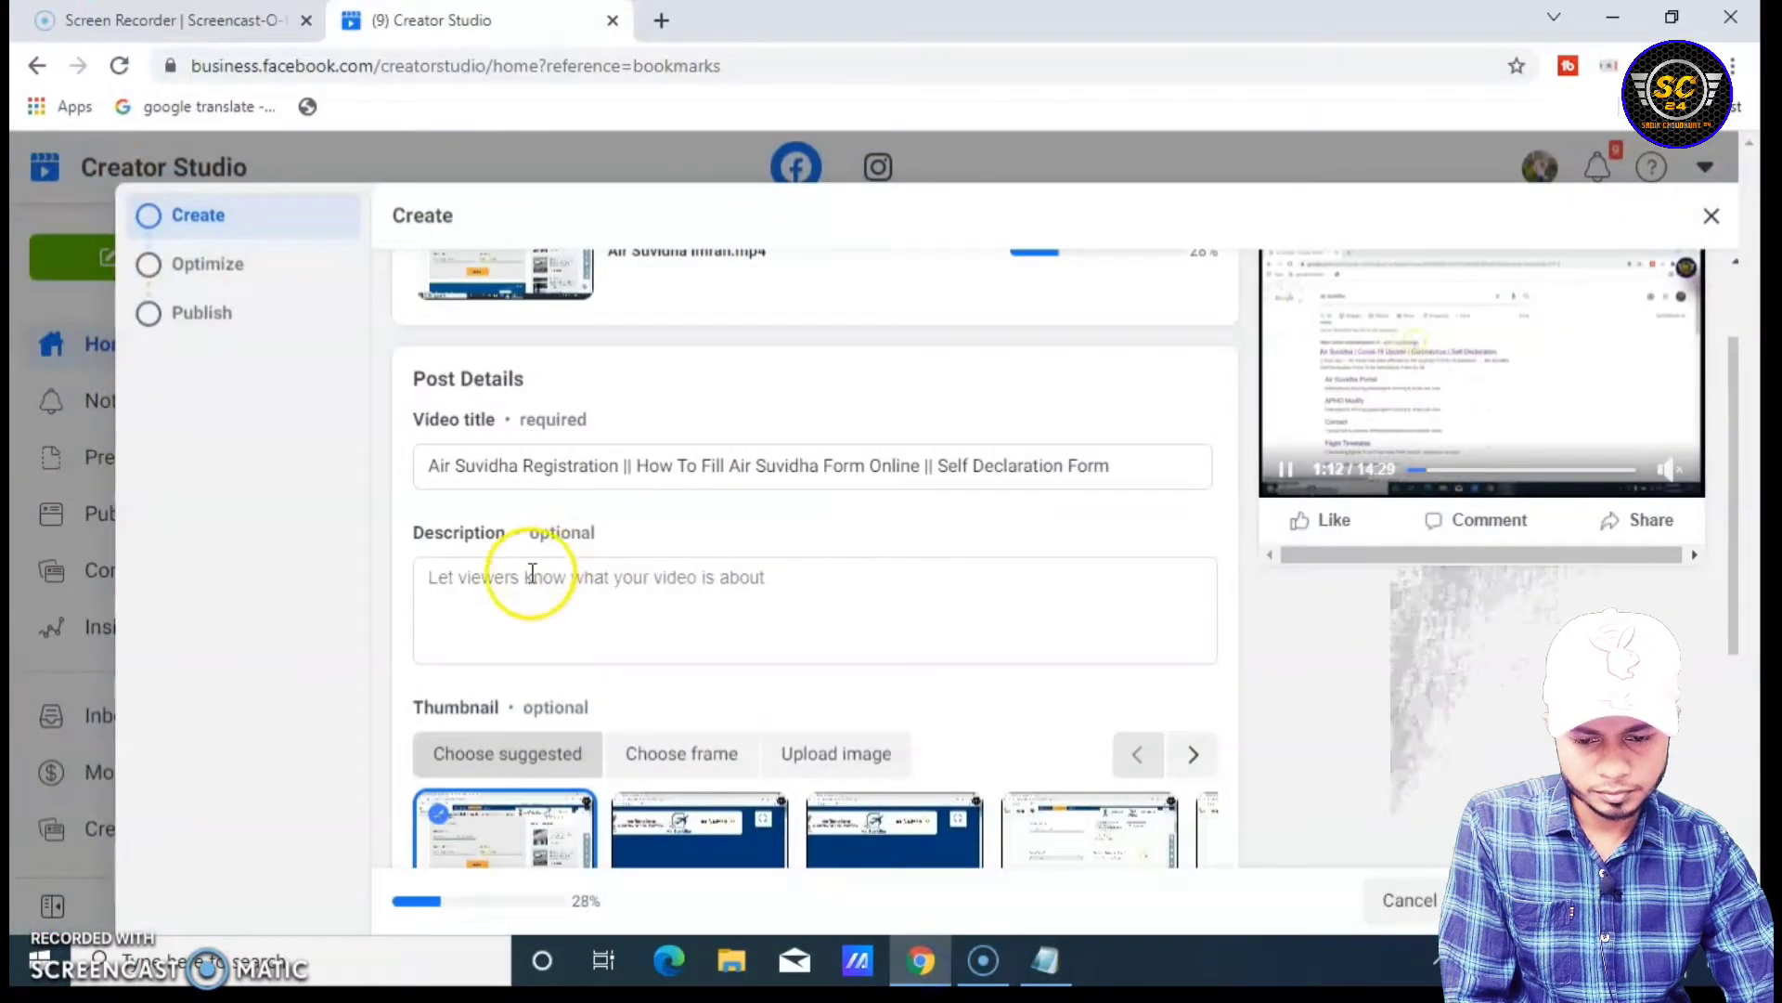
pyautogui.rightClick(527, 579)
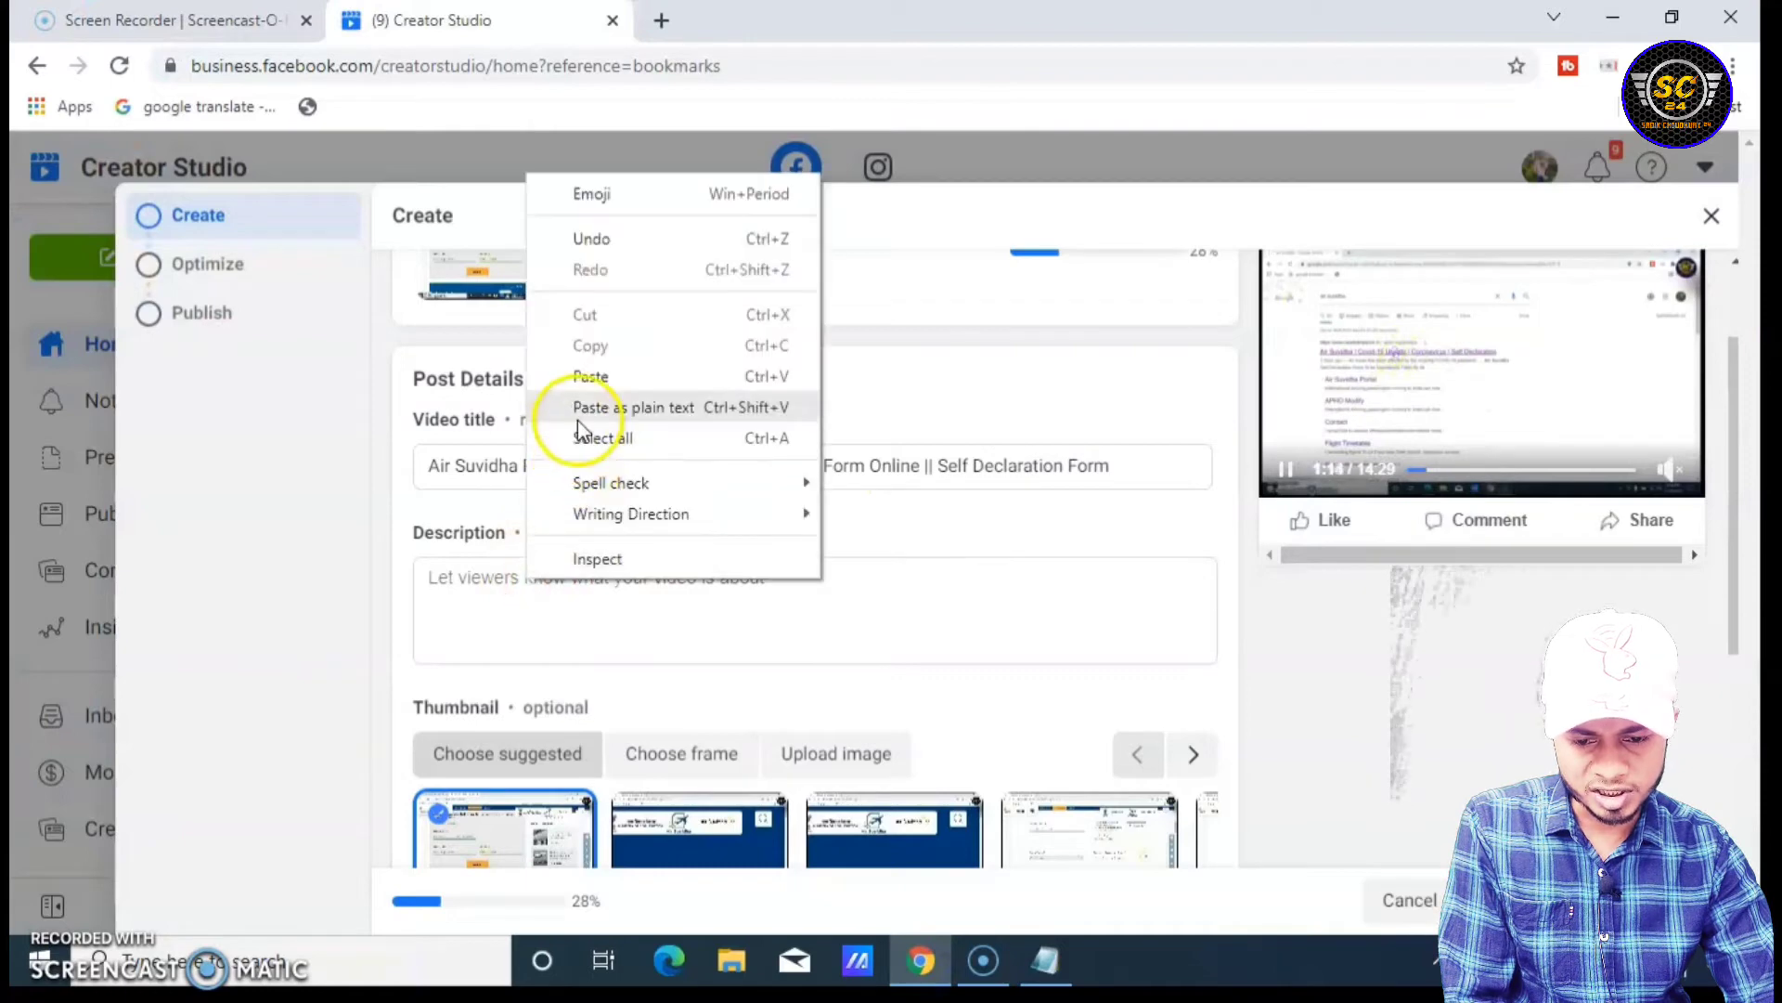
pyautogui.click(585, 376)
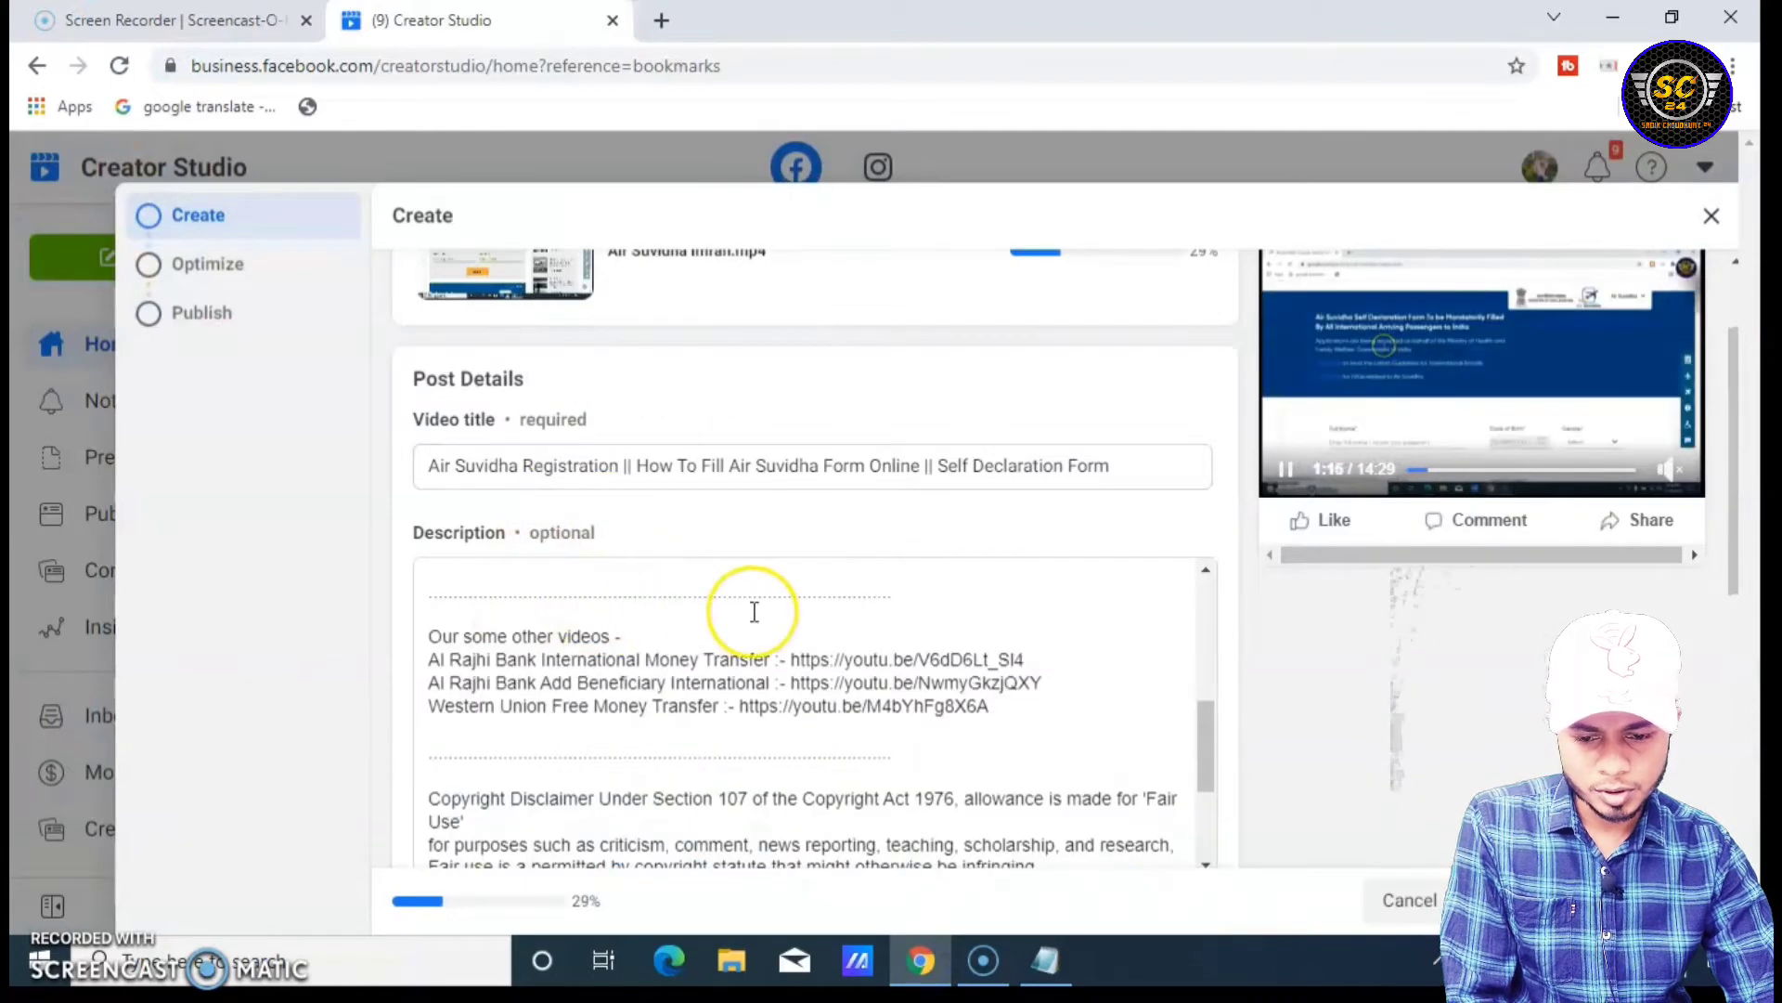
# - Upload the image 20211104_205736 from the Thumbnail folder in Pictures as the video's custom thumbnail
pyautogui.scroll(-10, 591, 661)
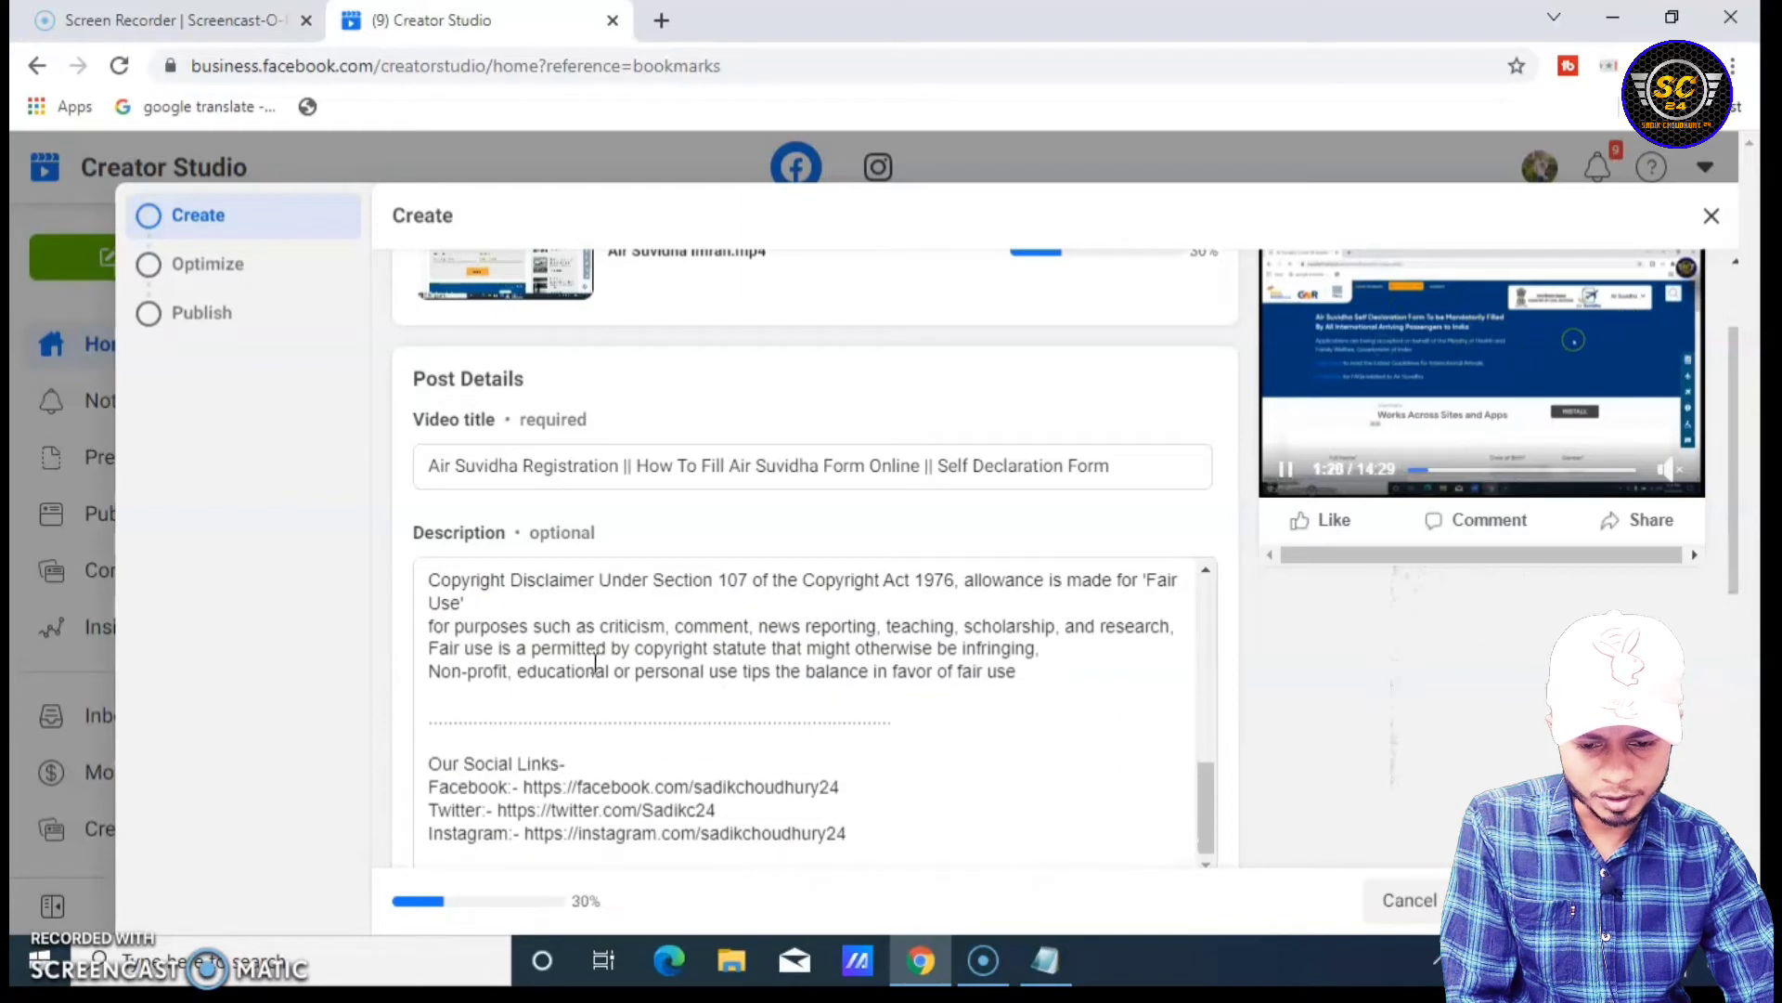
pyautogui.scroll(-5, 1114, 639)
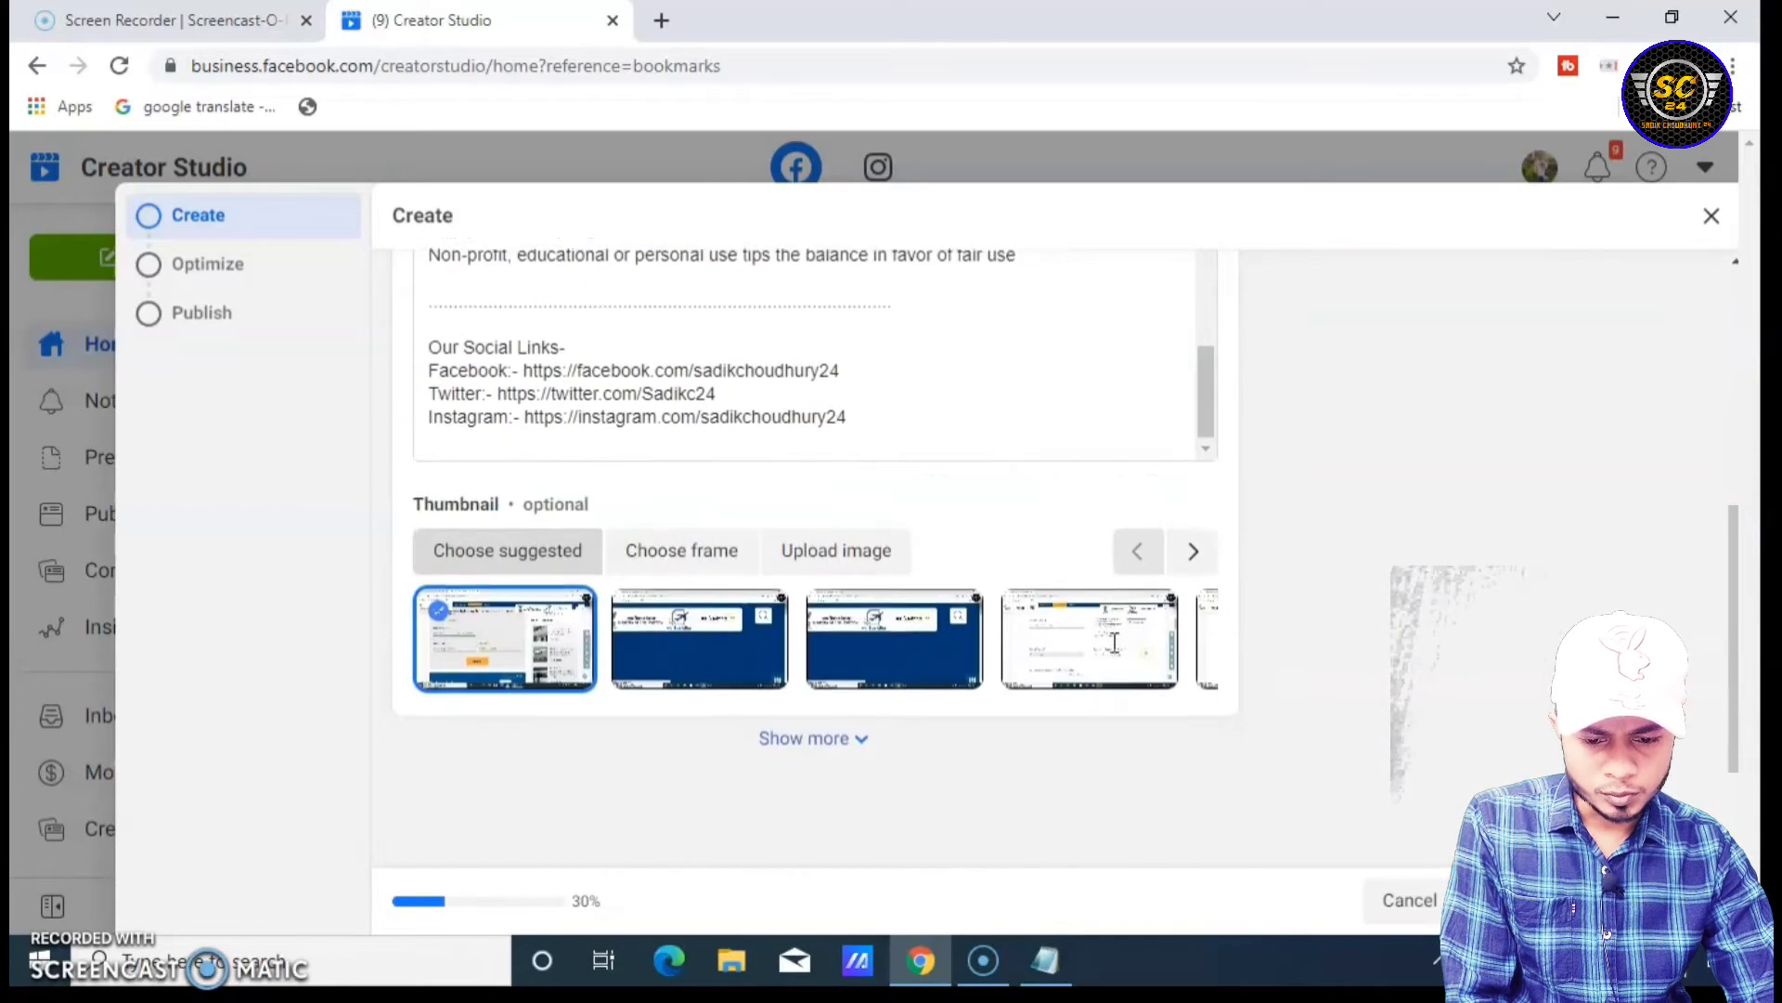
pyautogui.click(922, 800)
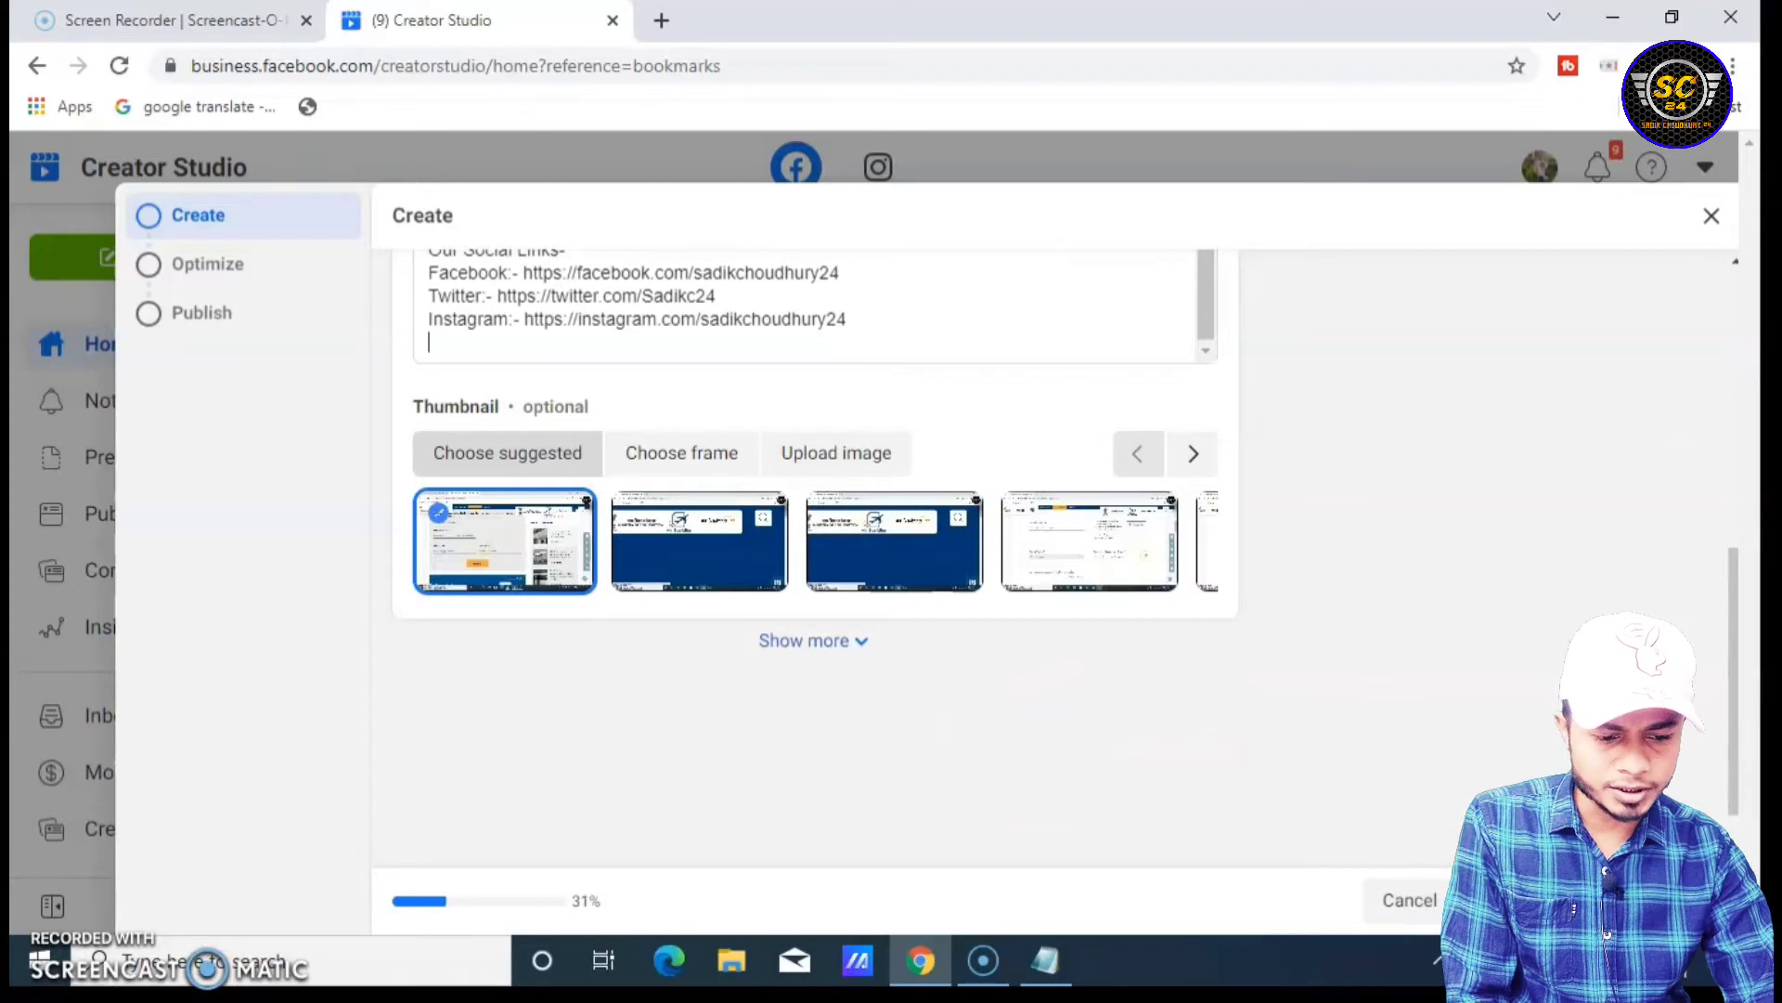
pyautogui.hotkey('alt', 'p')
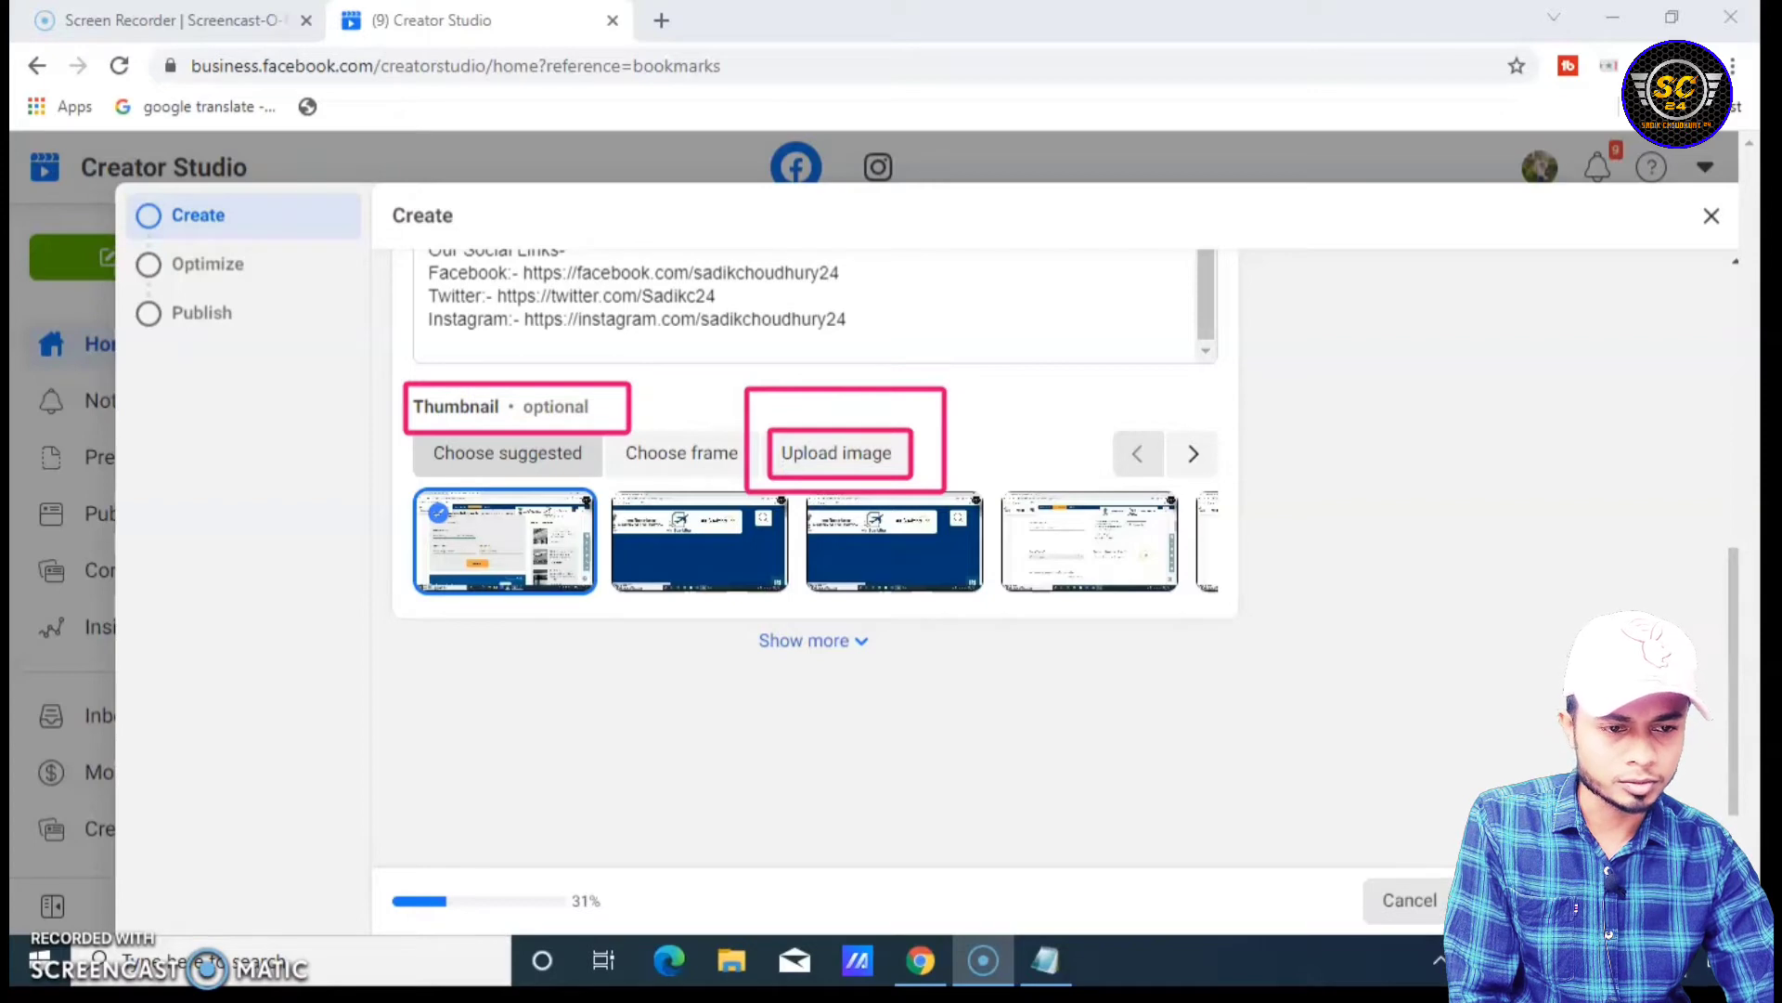
pyautogui.click(837, 454)
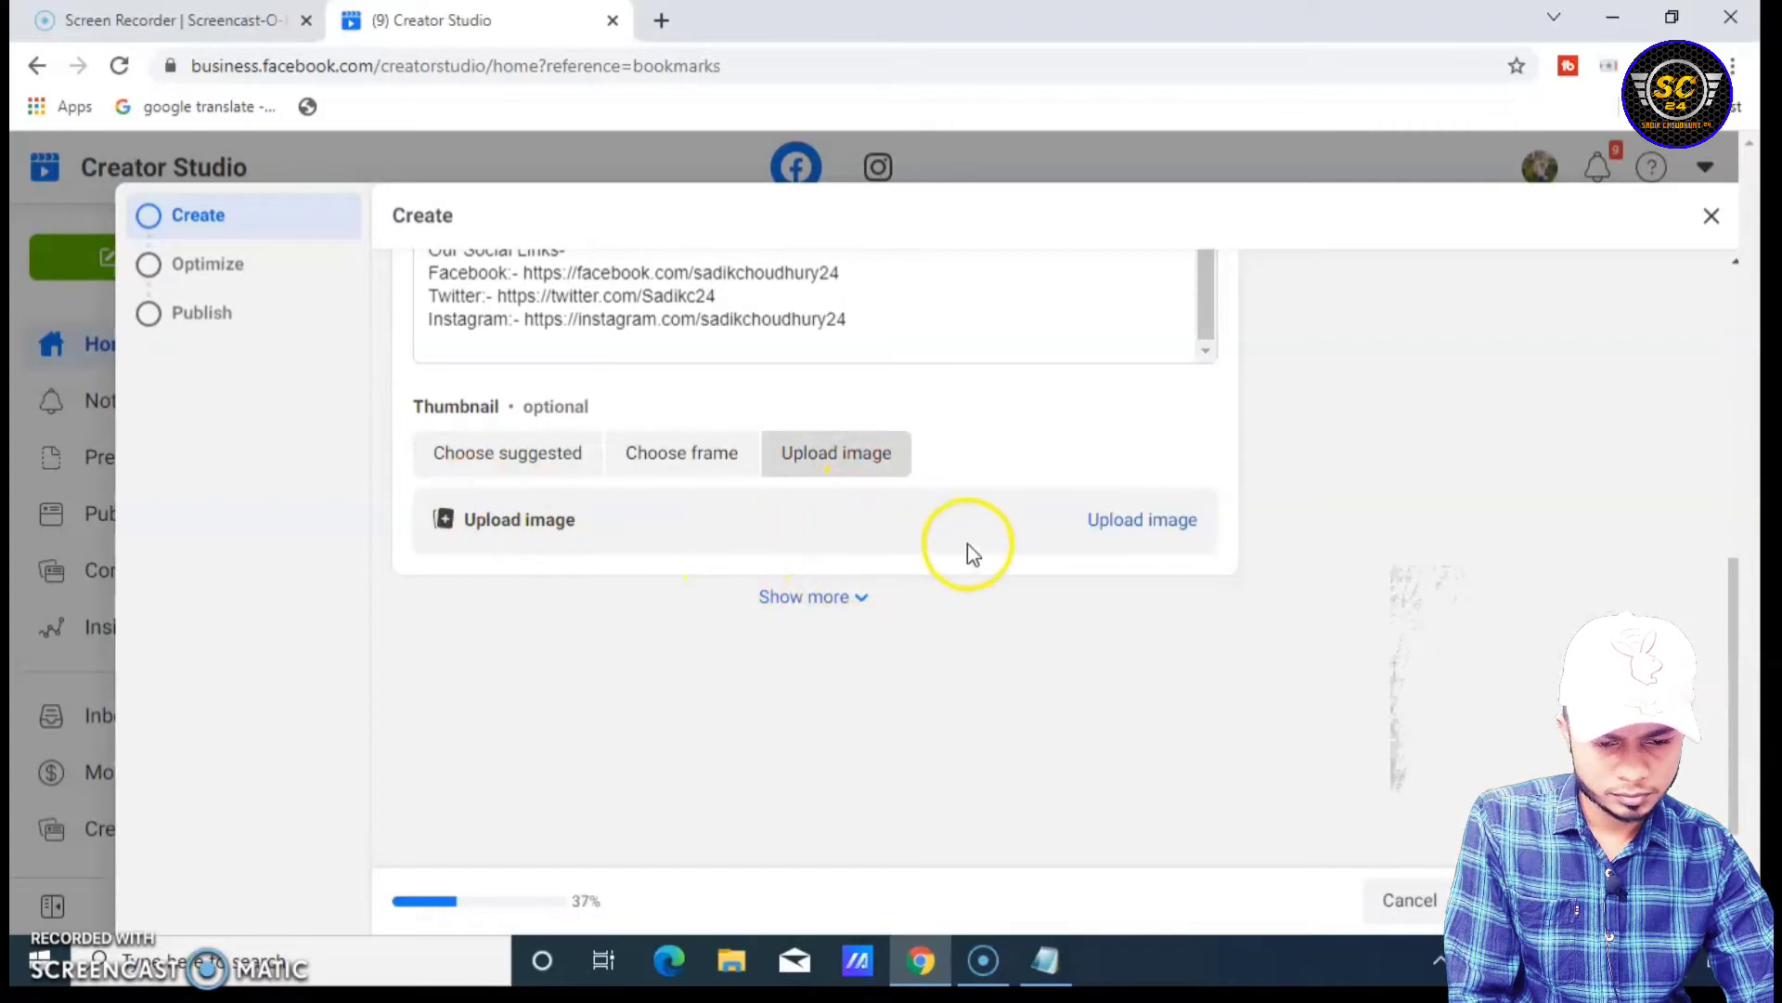
pyautogui.click(1116, 520)
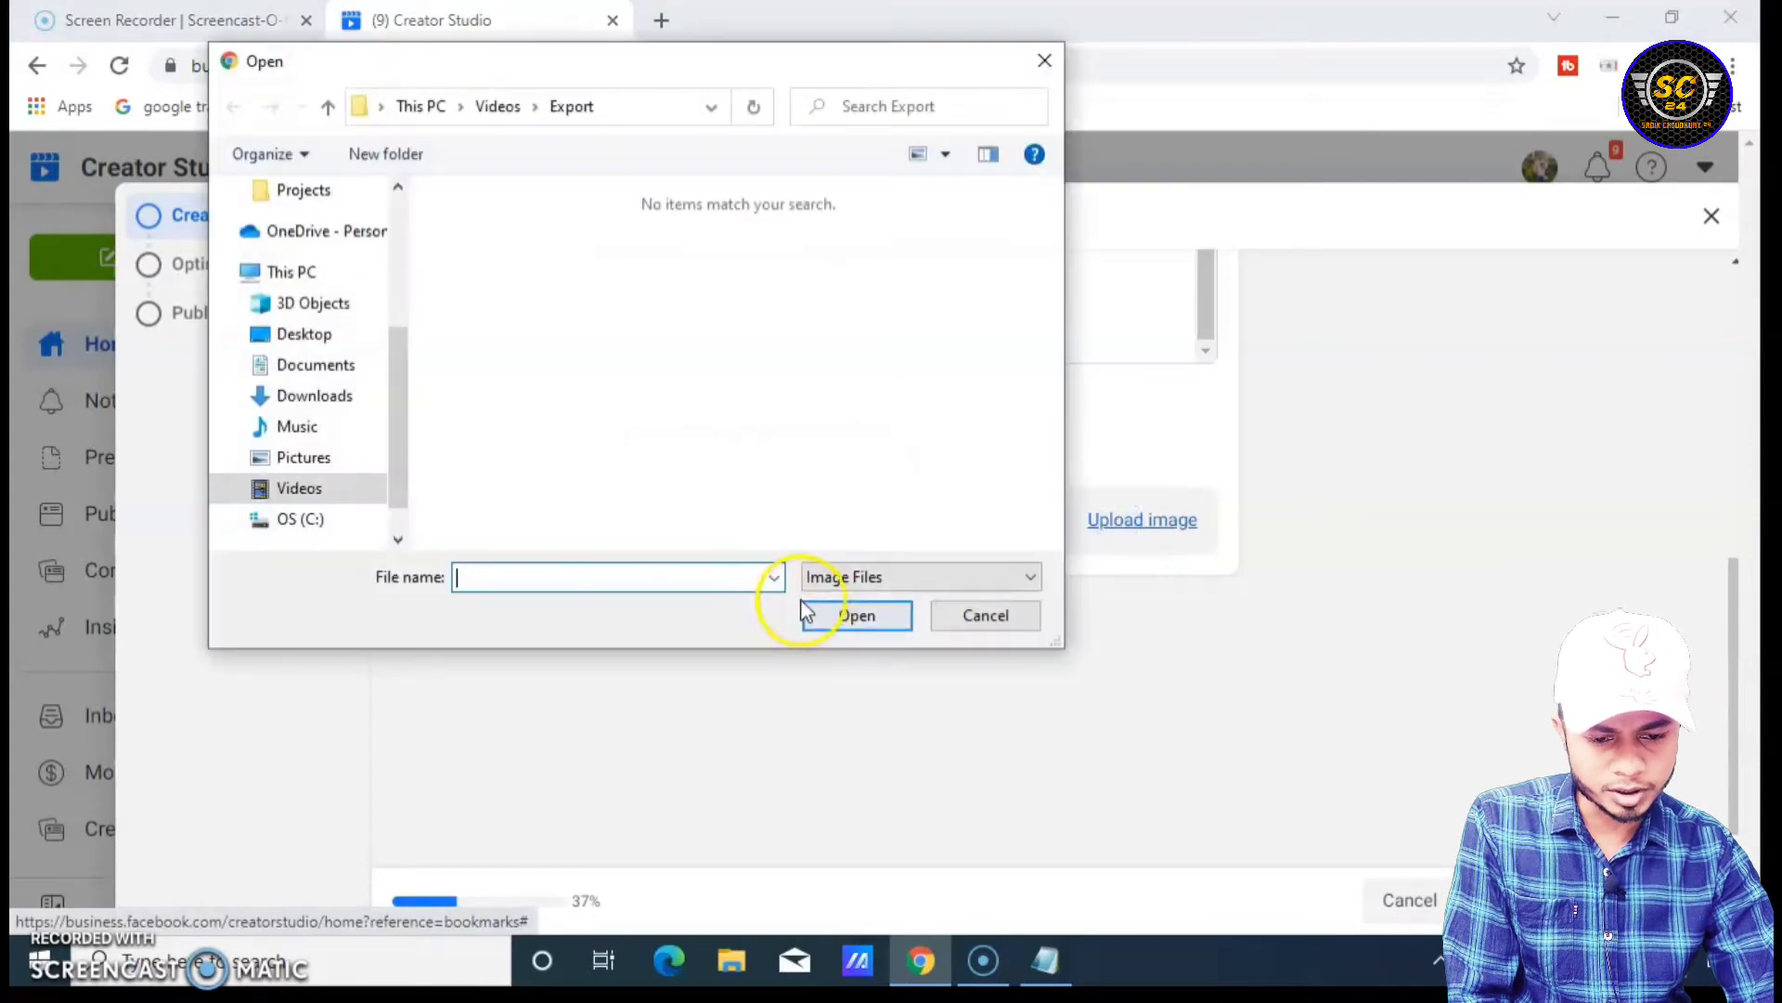
pyautogui.click(306, 459)
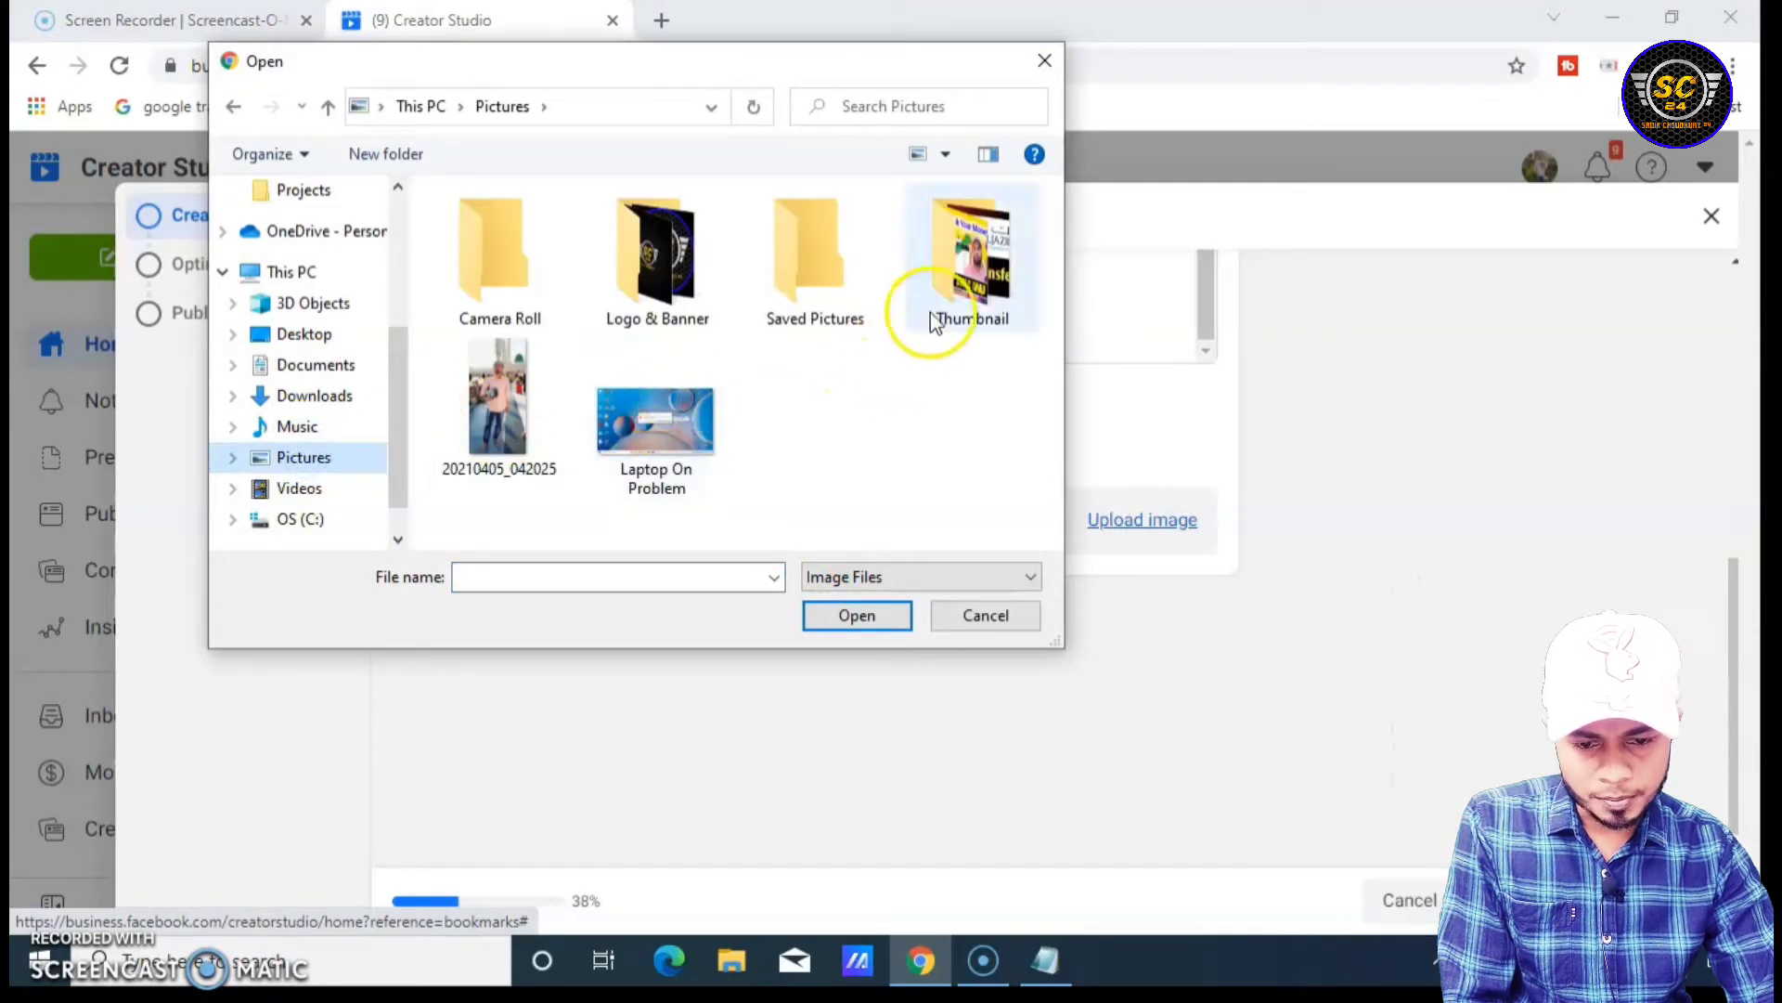
pyautogui.doubleClick(998, 286)
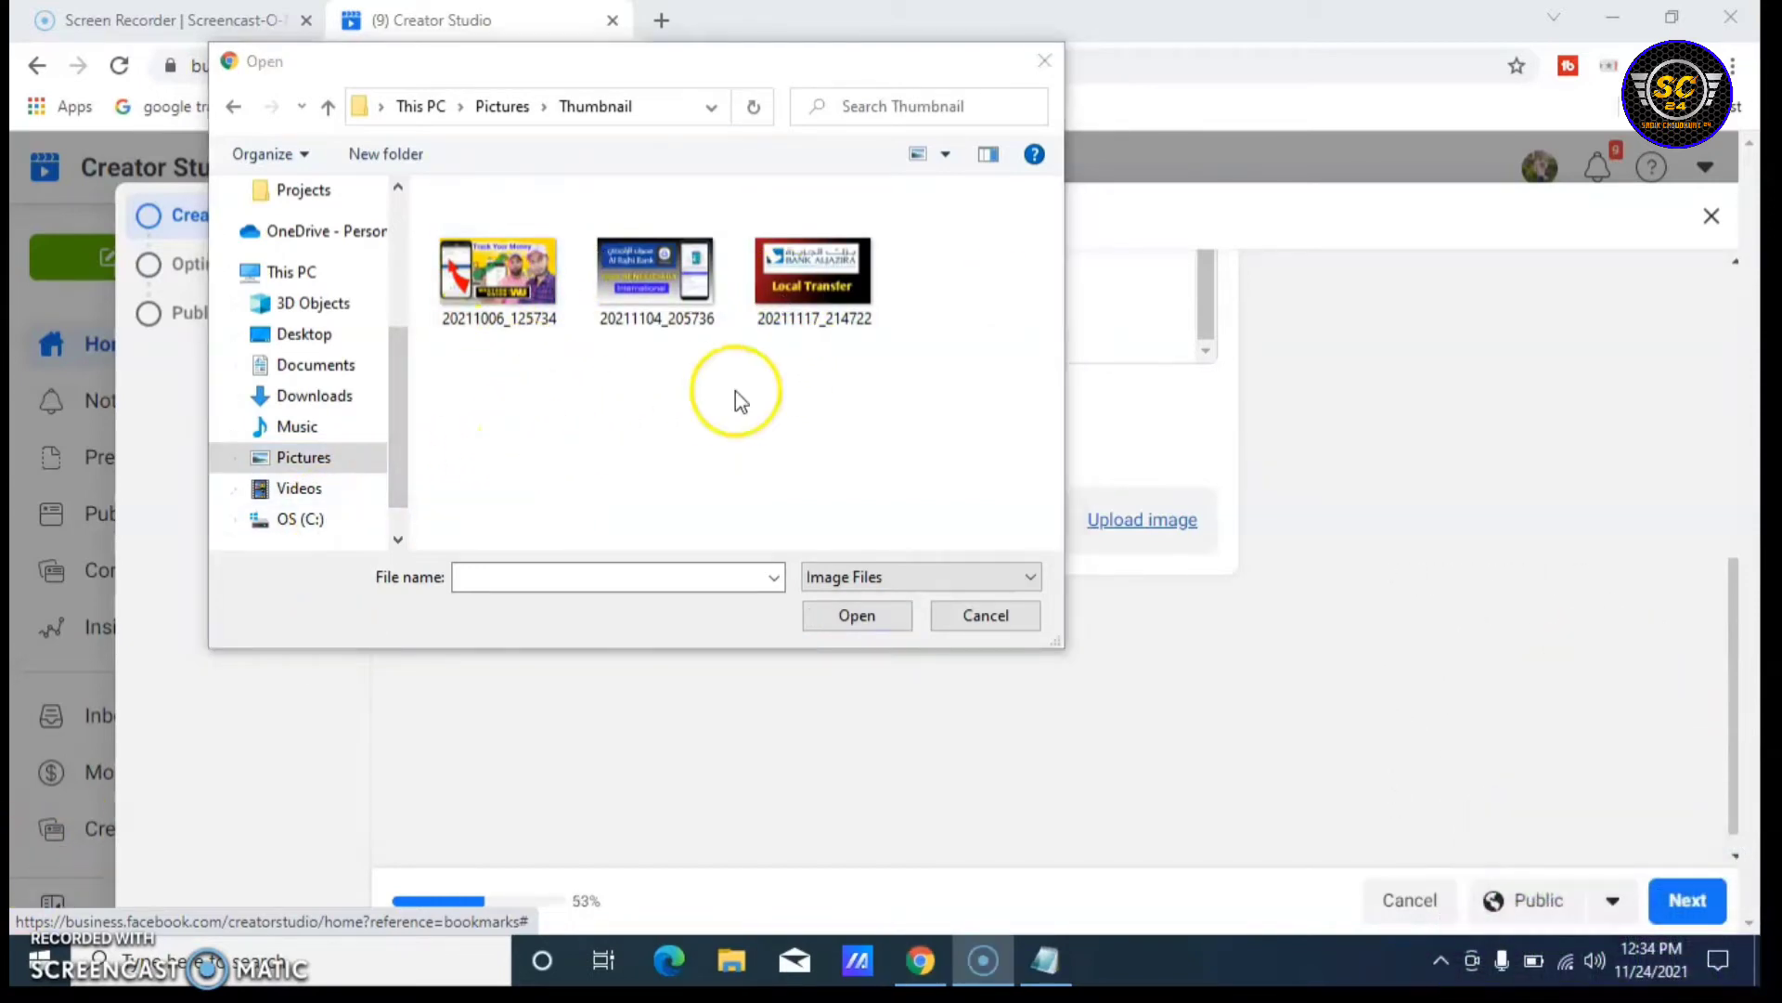
pyautogui.click(669, 289)
pyautogui.click(824, 615)
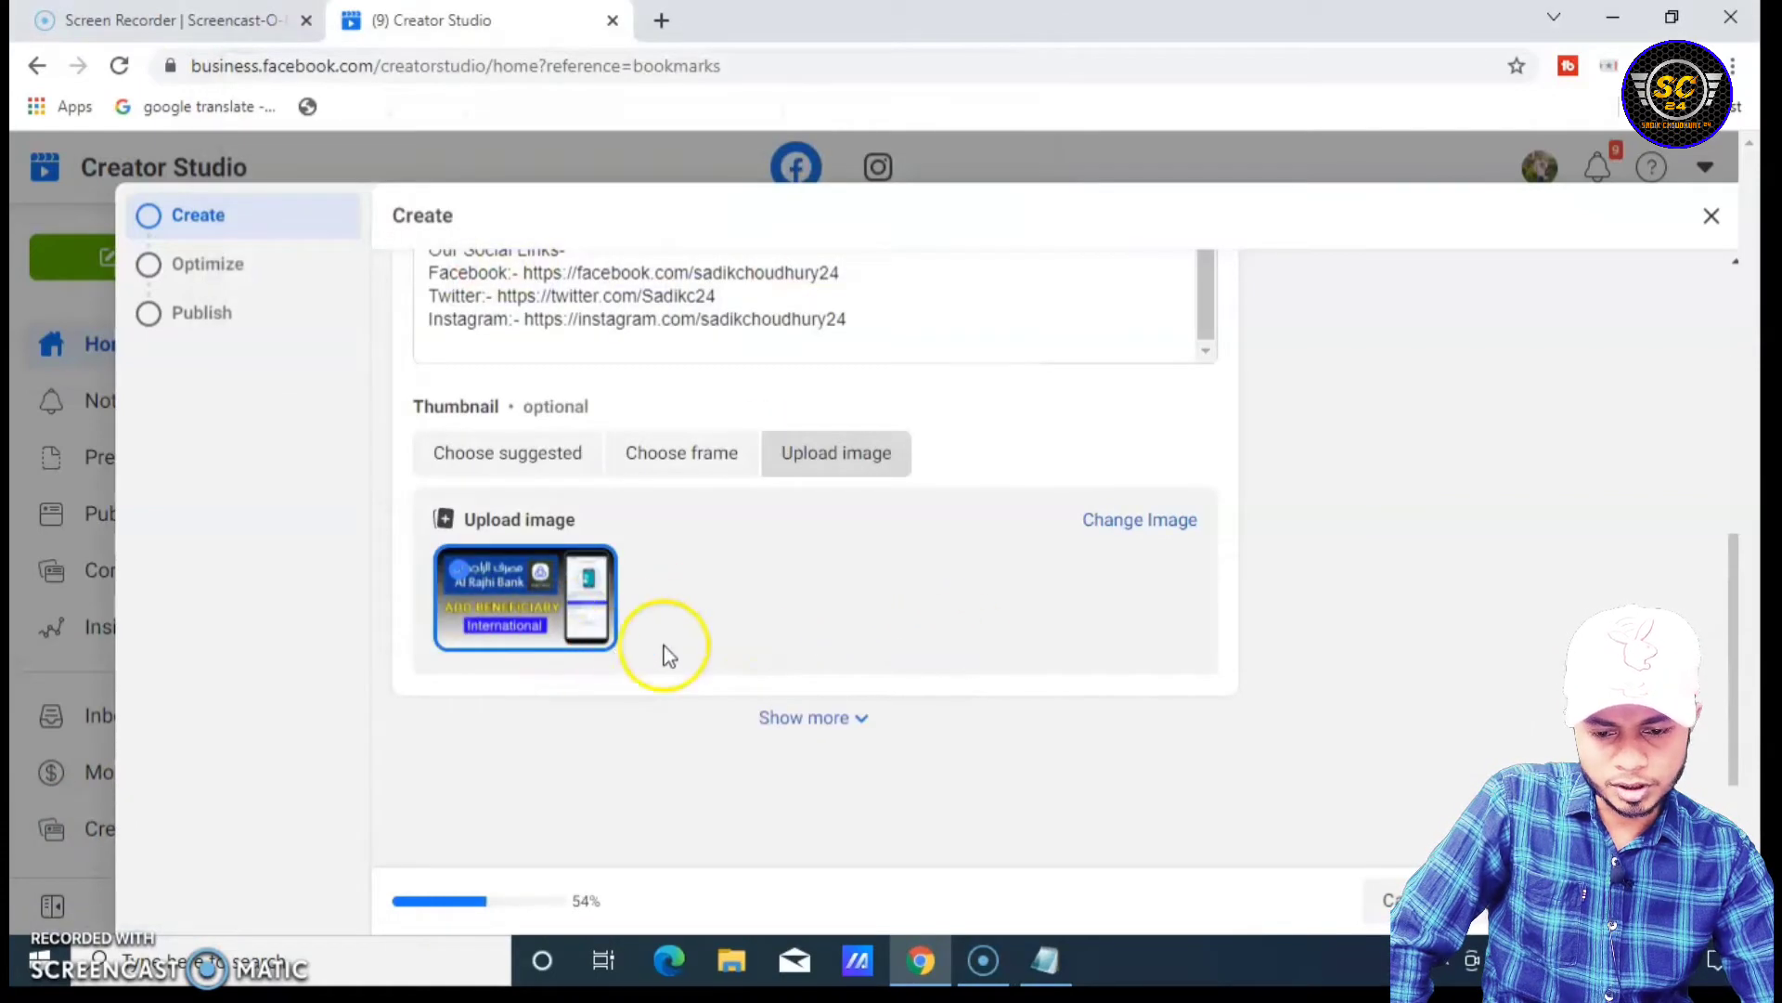
# - Show the additional post options below the thumbnail and turn on Tags, ready for entering keywords
pyautogui.scroll(3, 664, 646)
pyautogui.scroll(1, 836, 710)
pyautogui.scroll(2, 855, 705)
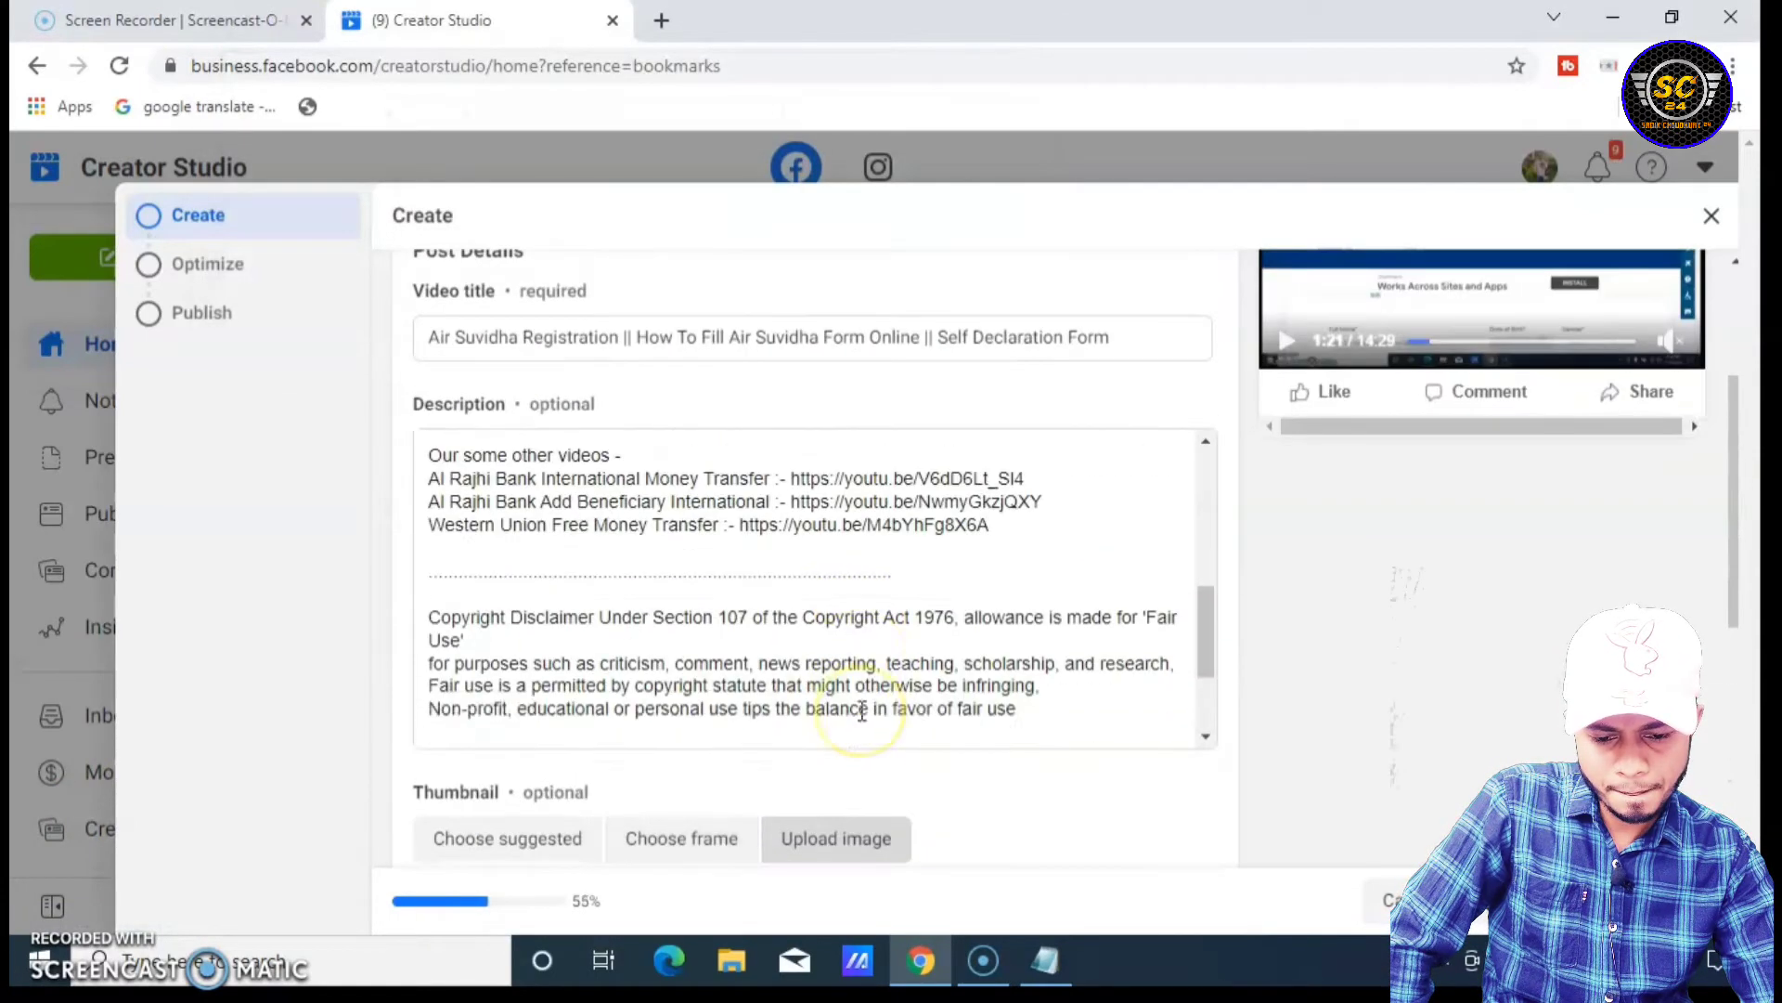
pyautogui.scroll(-2, 855, 705)
pyautogui.scroll(-5, 887, 720)
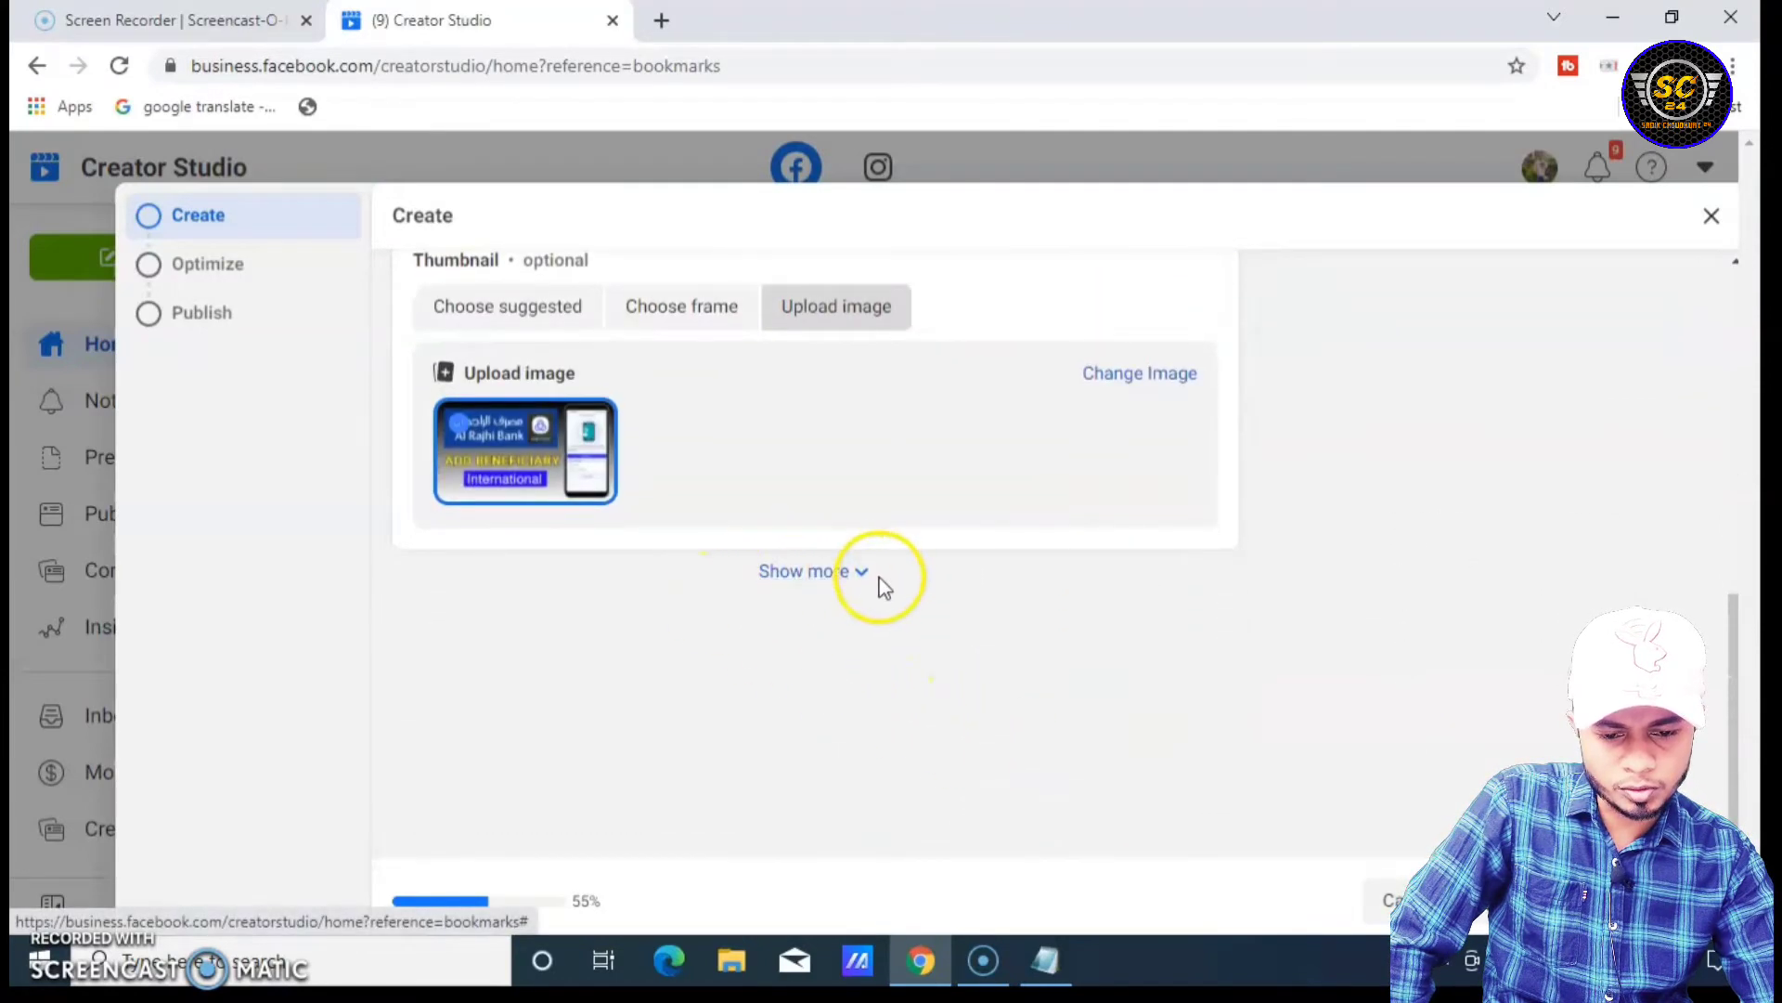
pyautogui.click(823, 571)
pyautogui.scroll(-1, 631, 661)
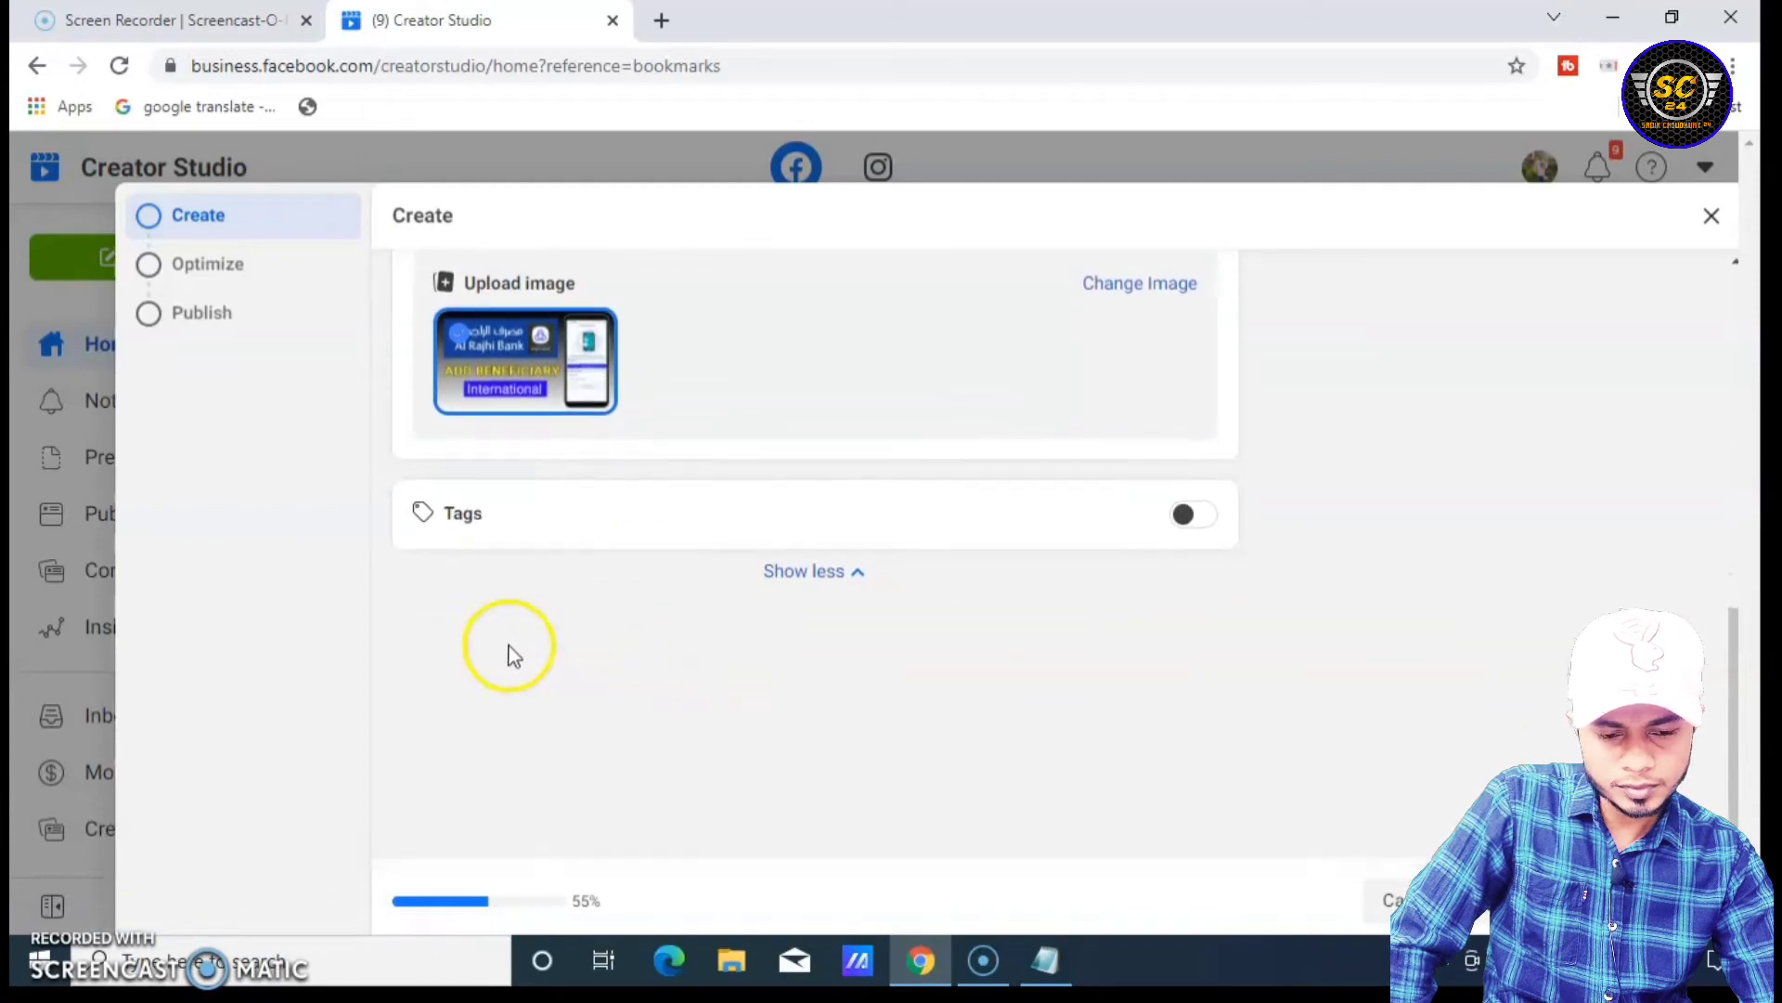
pyautogui.click(1194, 519)
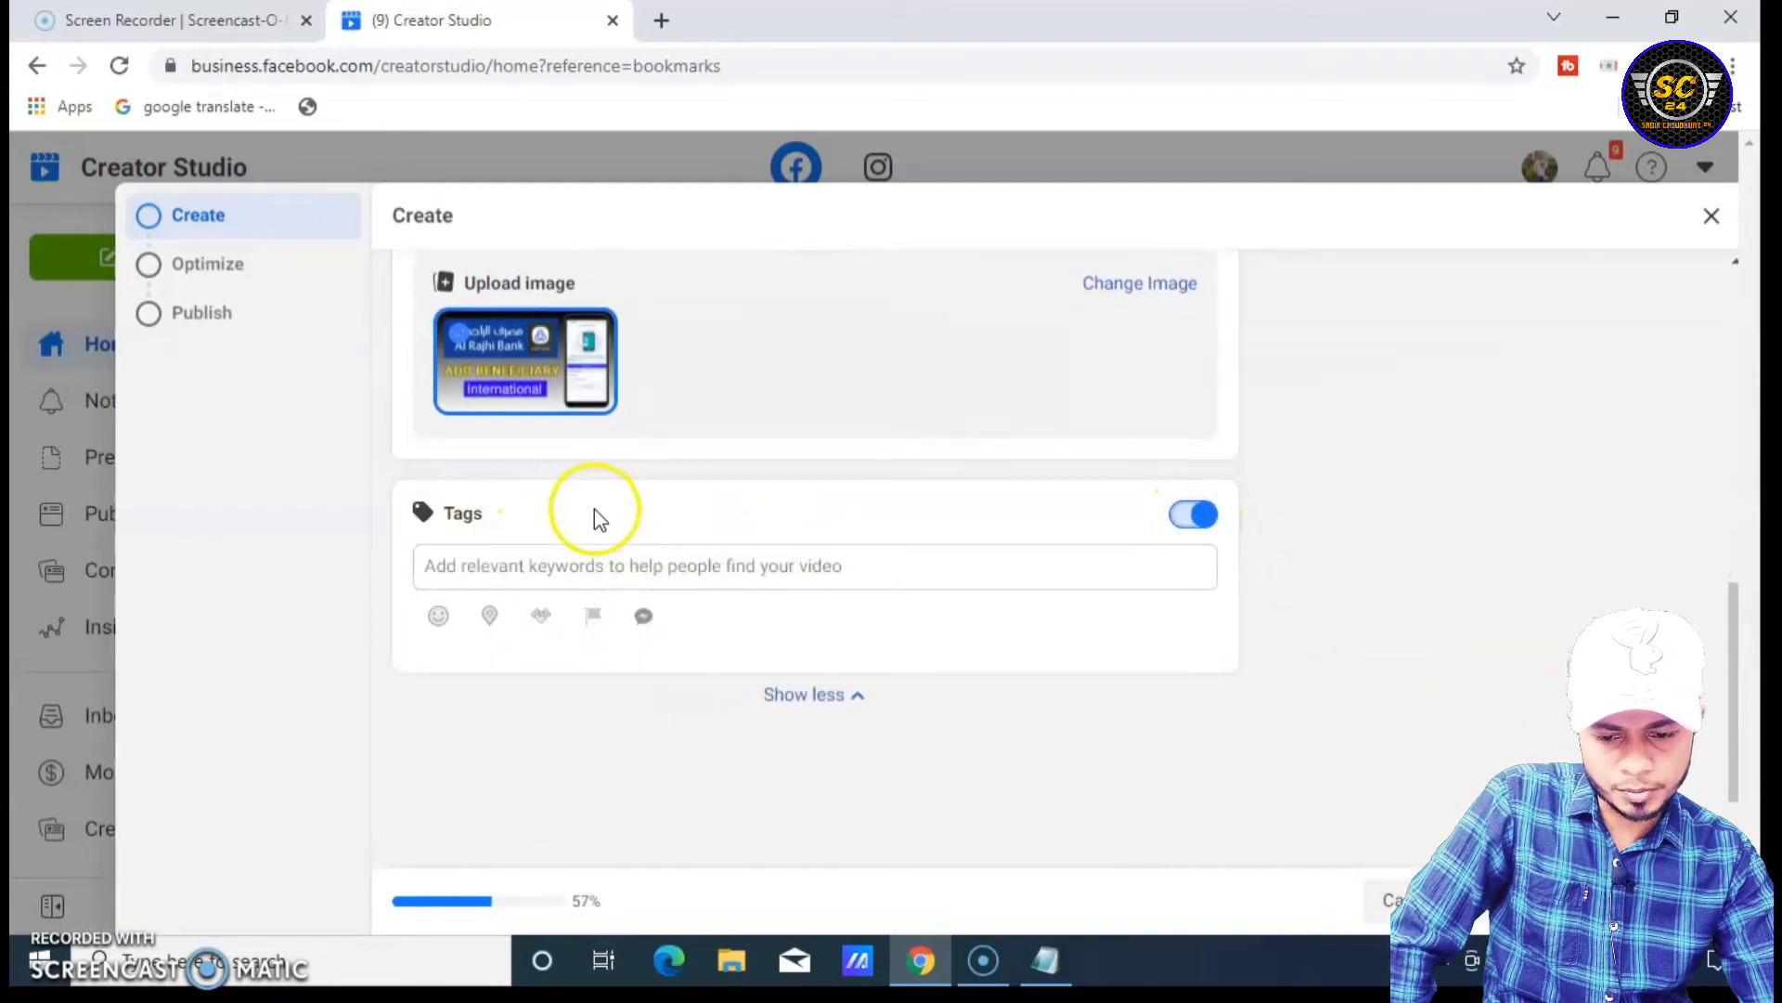
pyautogui.click(590, 565)
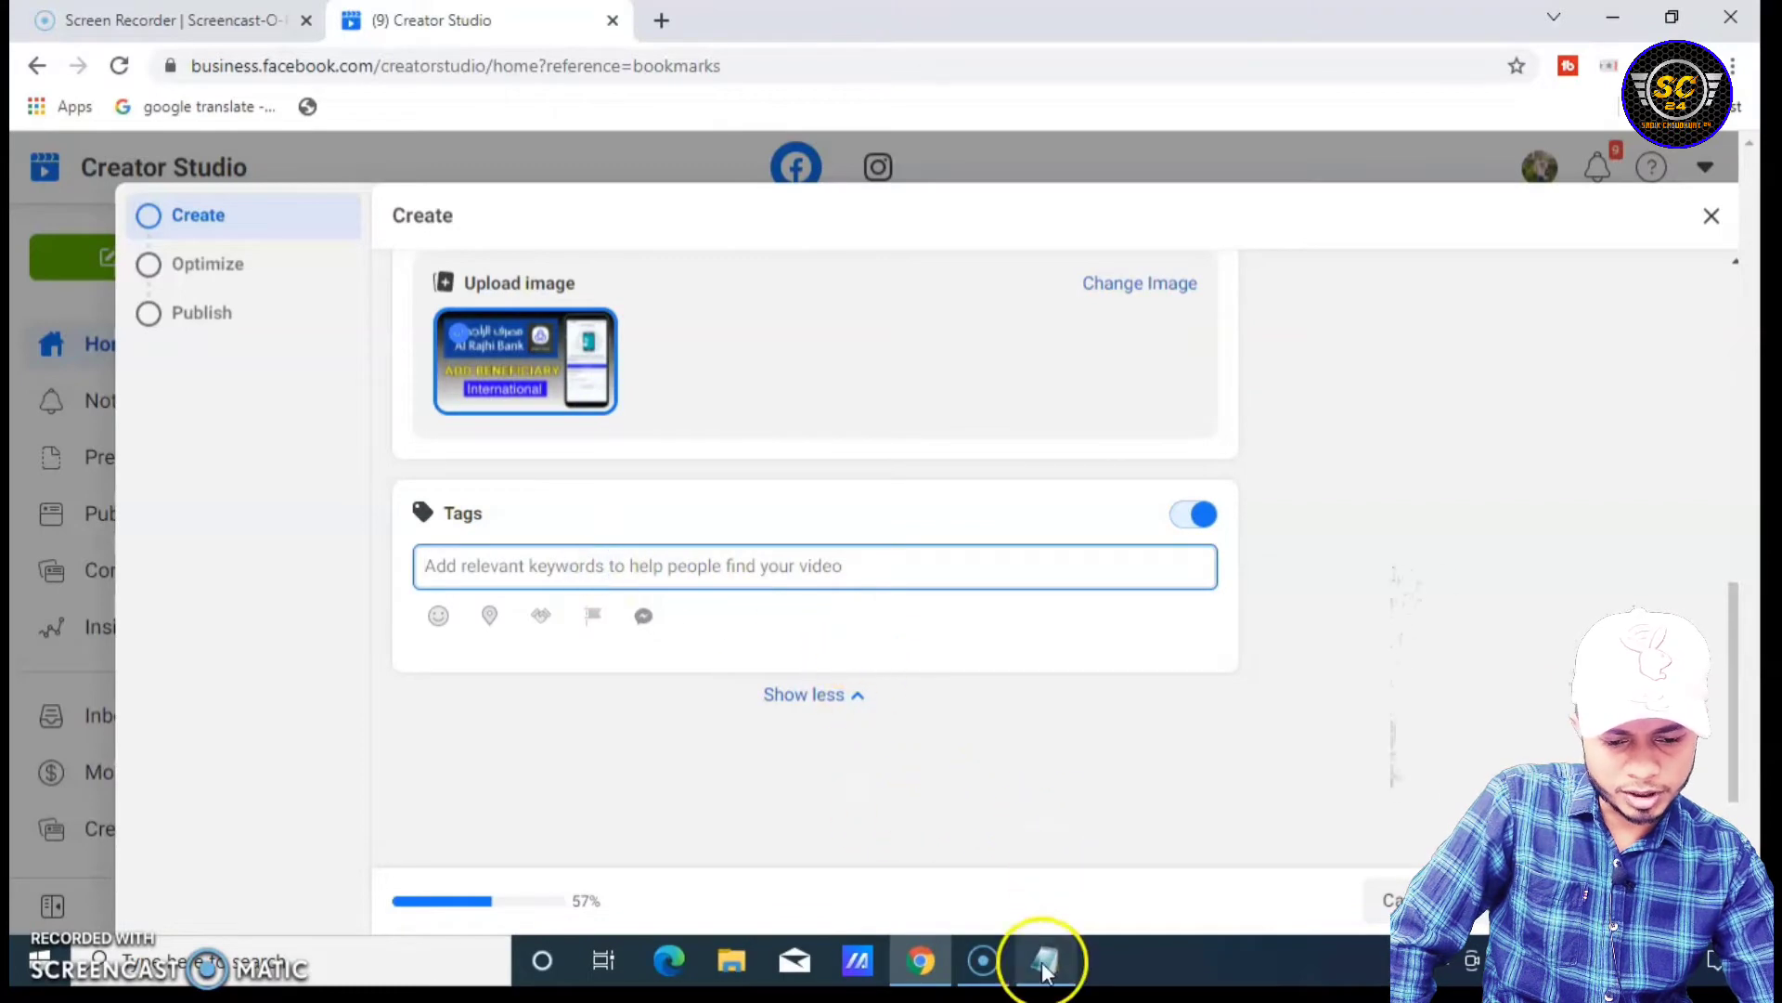
# - Switch to New Text Document and put the tag line "air suvidha form bharne ka tarika" on the clipboard
pyautogui.click(1065, 984)
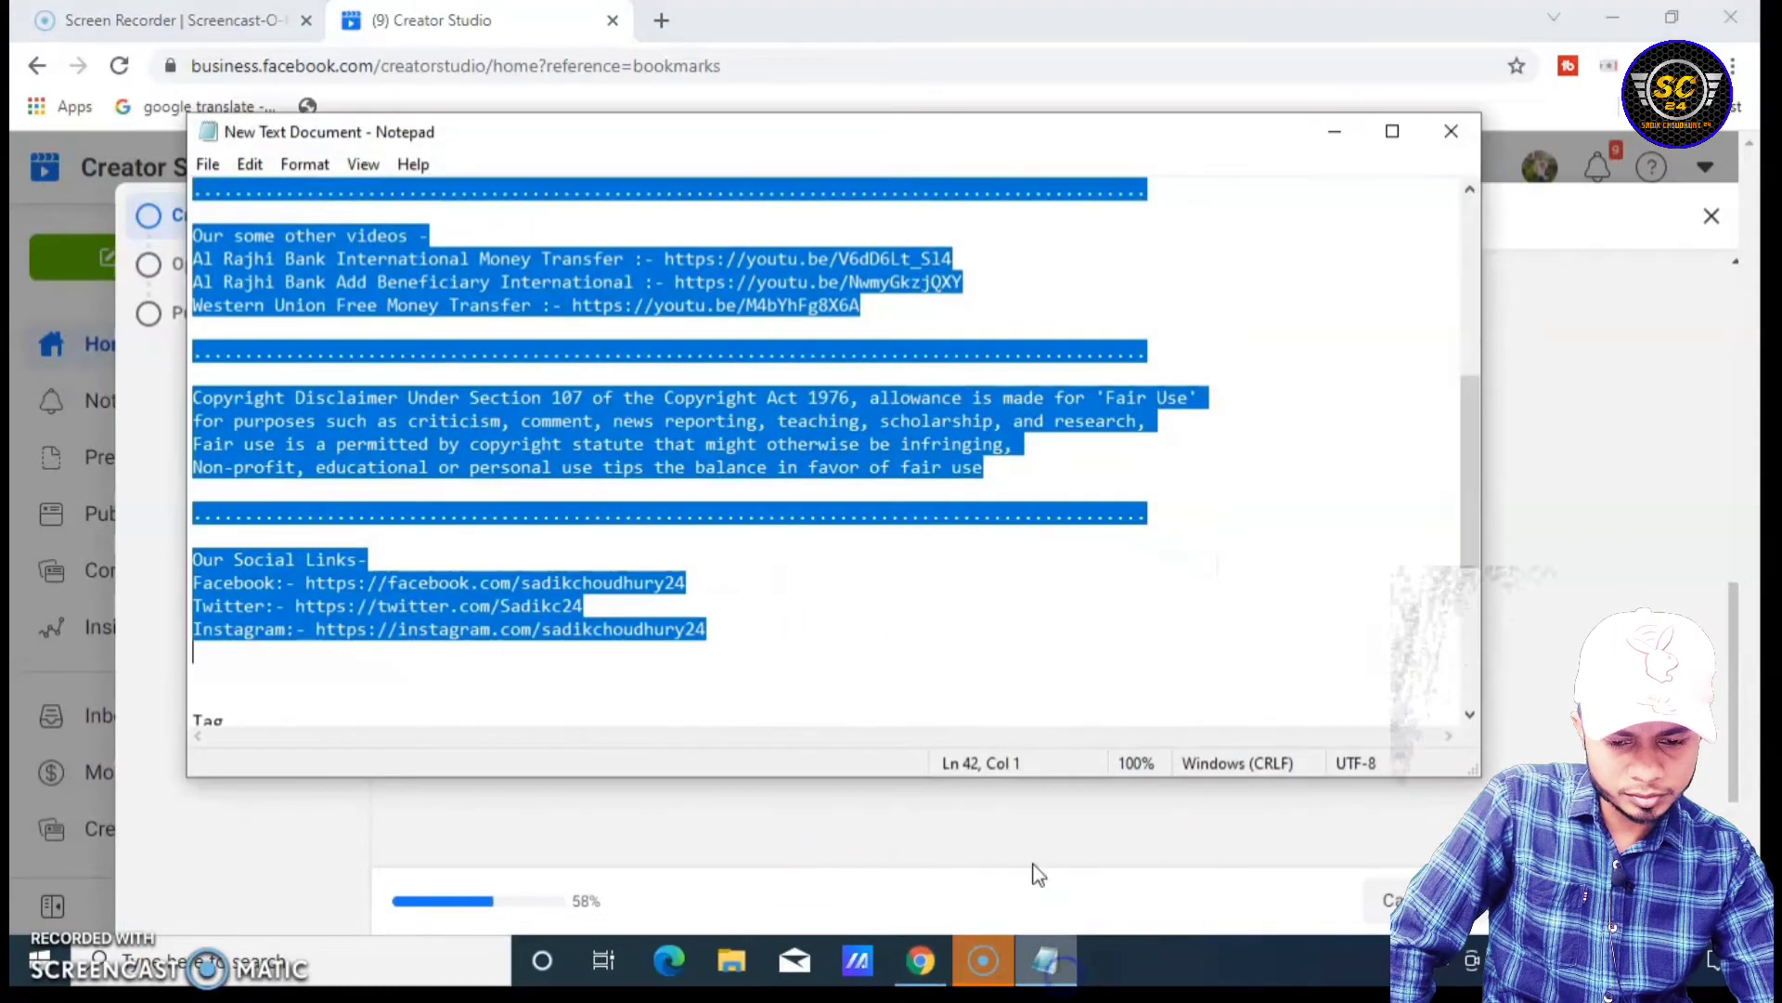
pyautogui.click(843, 588)
pyautogui.scroll(-2, 843, 589)
pyautogui.scroll(-1, 843, 589)
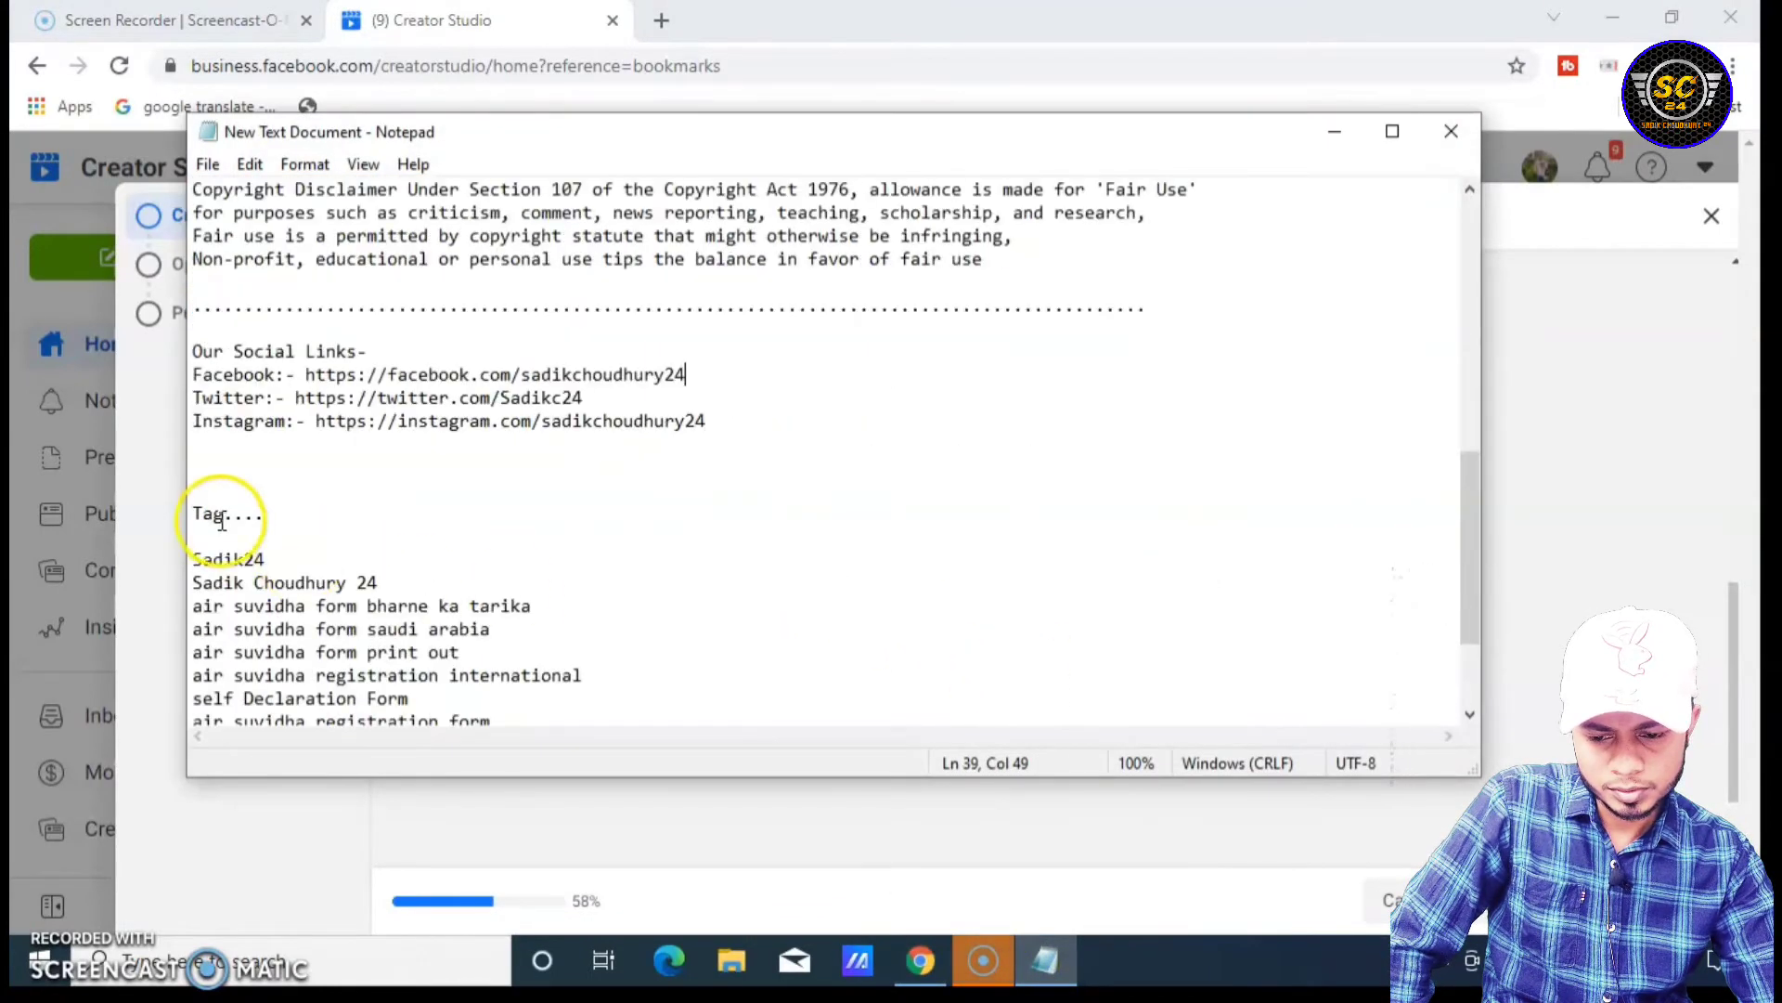
pyautogui.moveTo(529, 608); pyautogui.dragTo(198, 608)
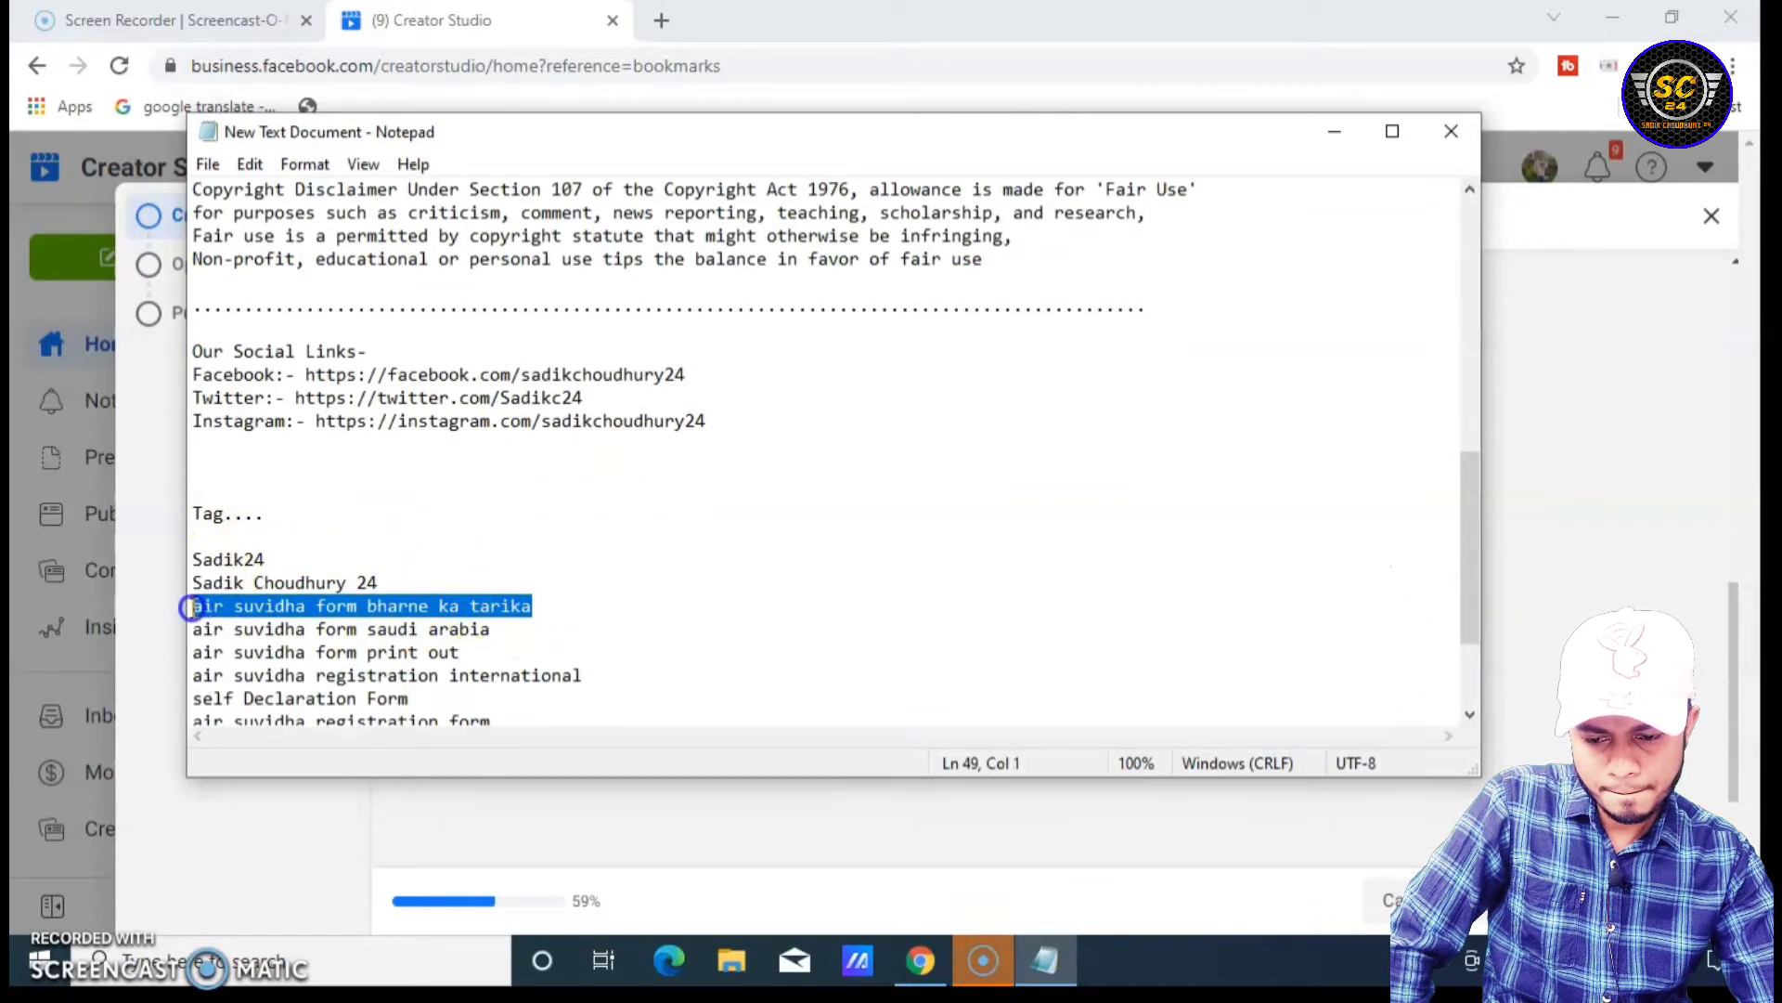
pyautogui.rightClick(342, 617)
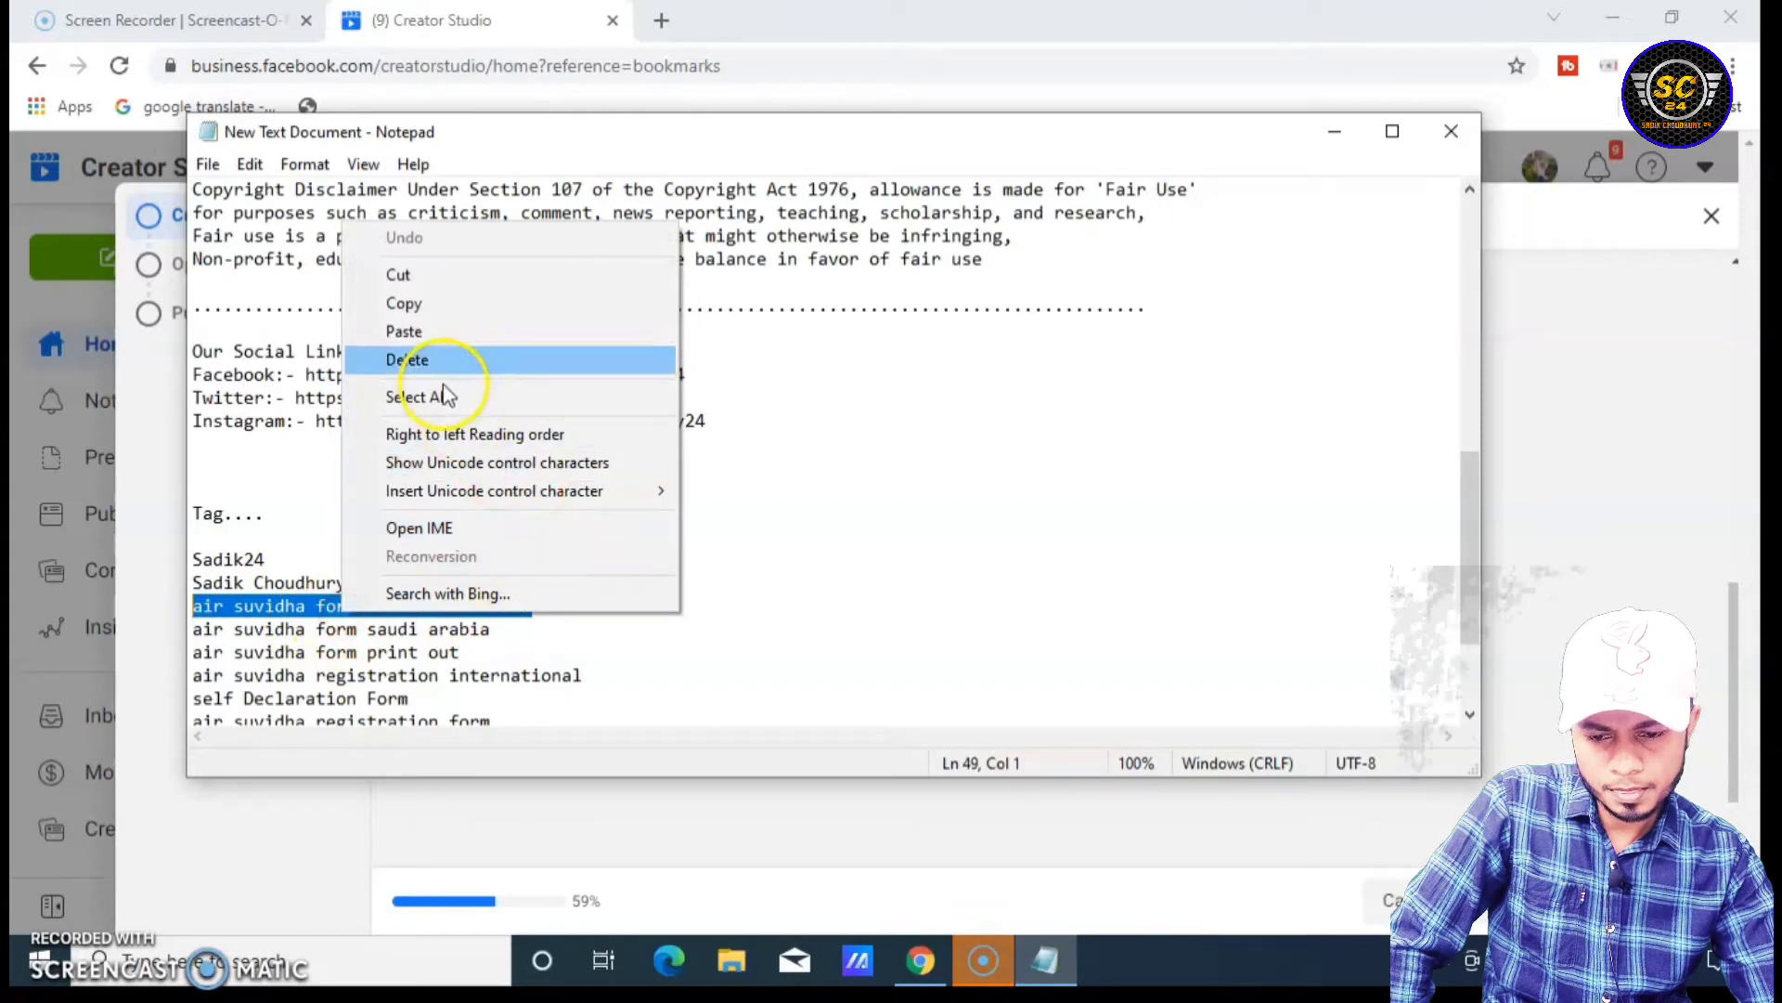
pyautogui.click(431, 281)
# - Return to Chrome and add "air suvidha form bharne ka tarika" as a new video tag
pyautogui.click(921, 960)
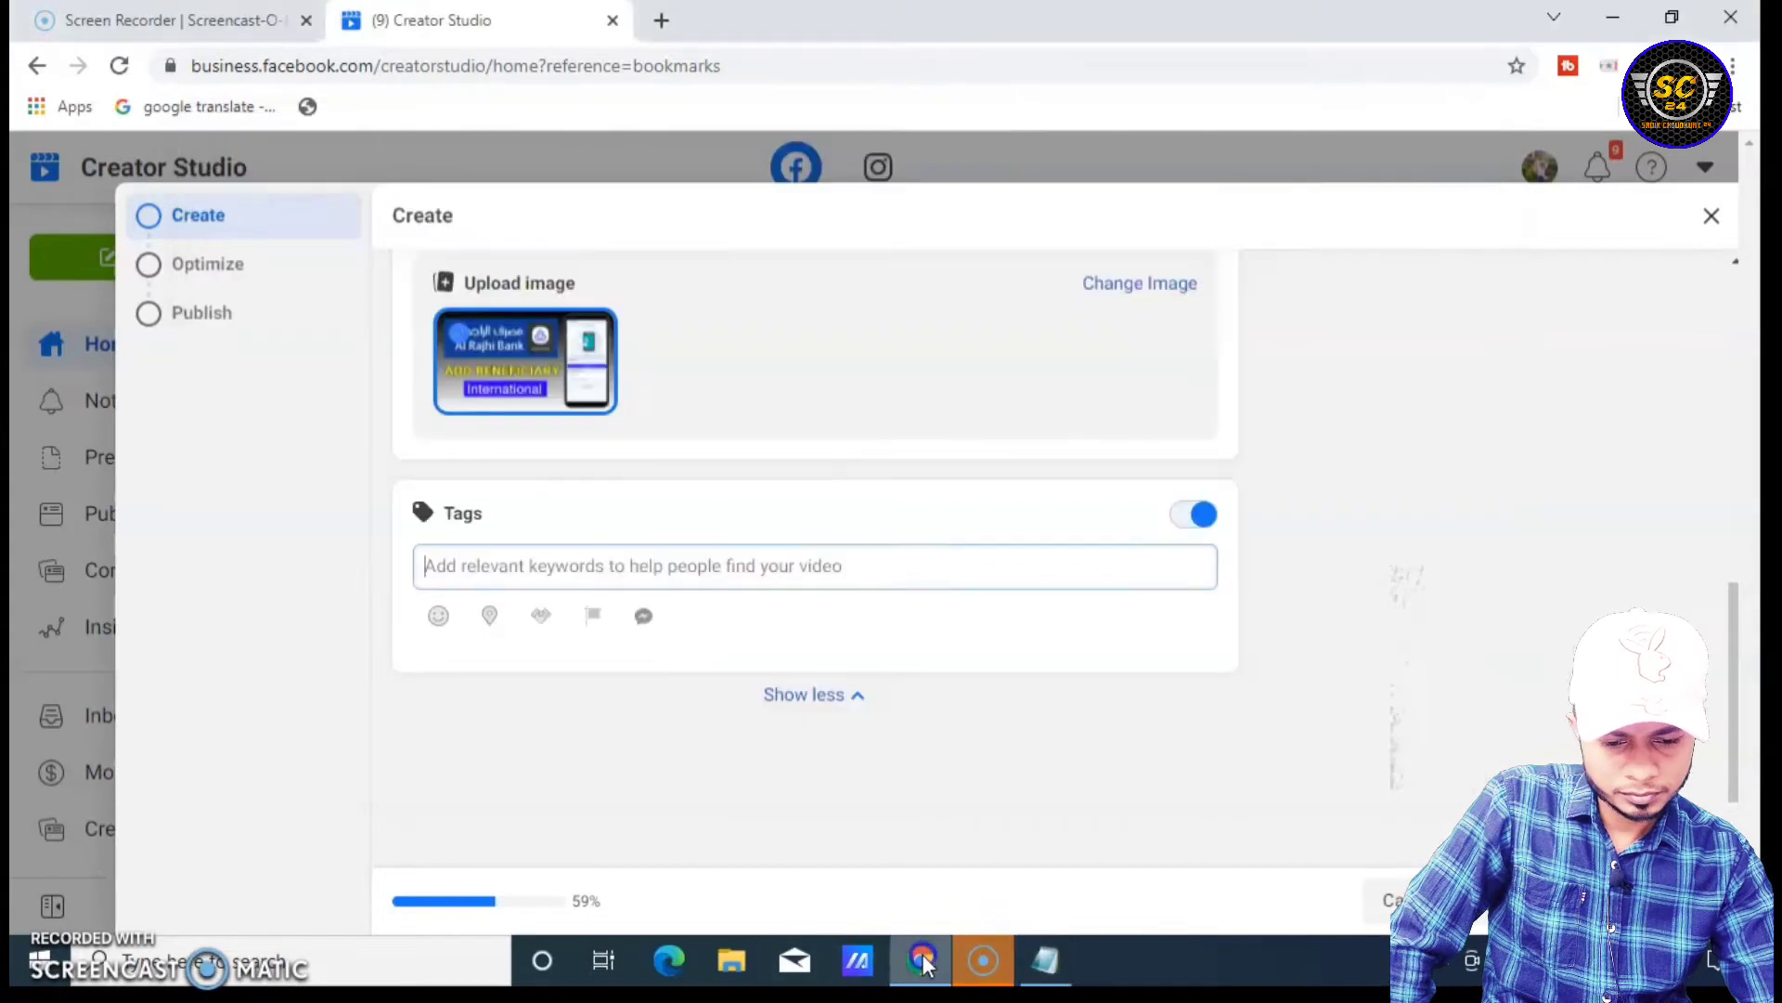
pyautogui.click(691, 555)
pyautogui.rightClick(670, 561)
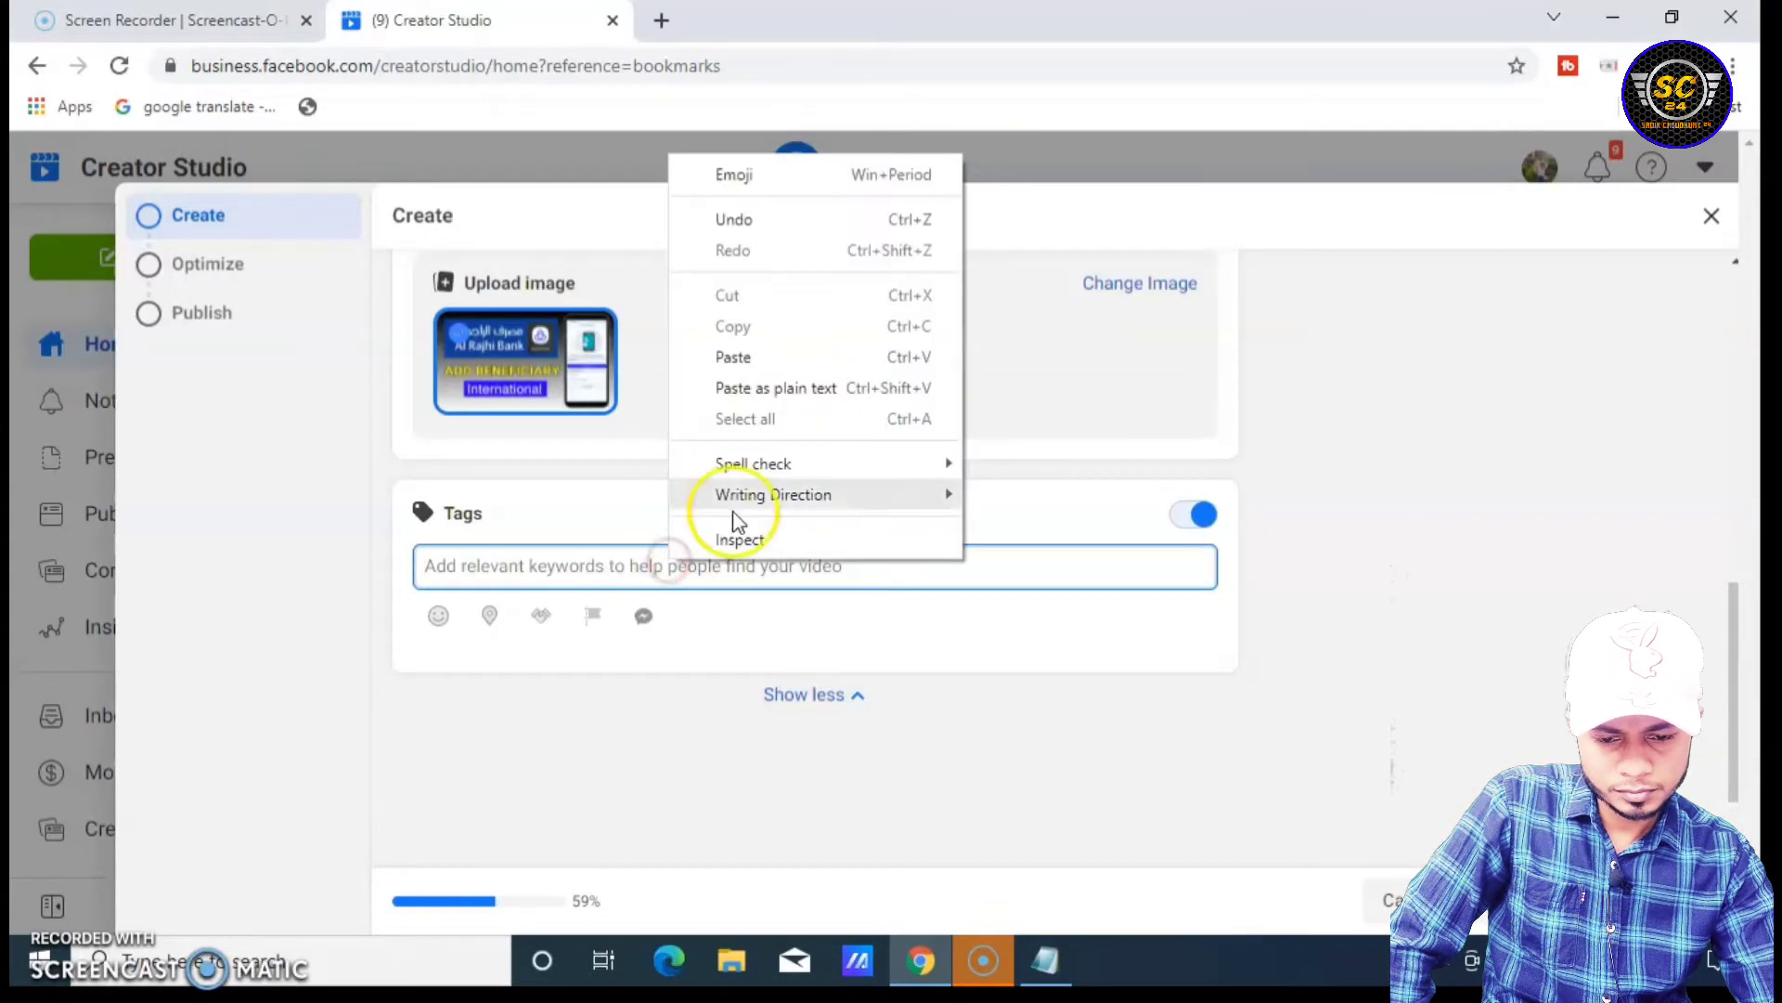
pyautogui.click(733, 354)
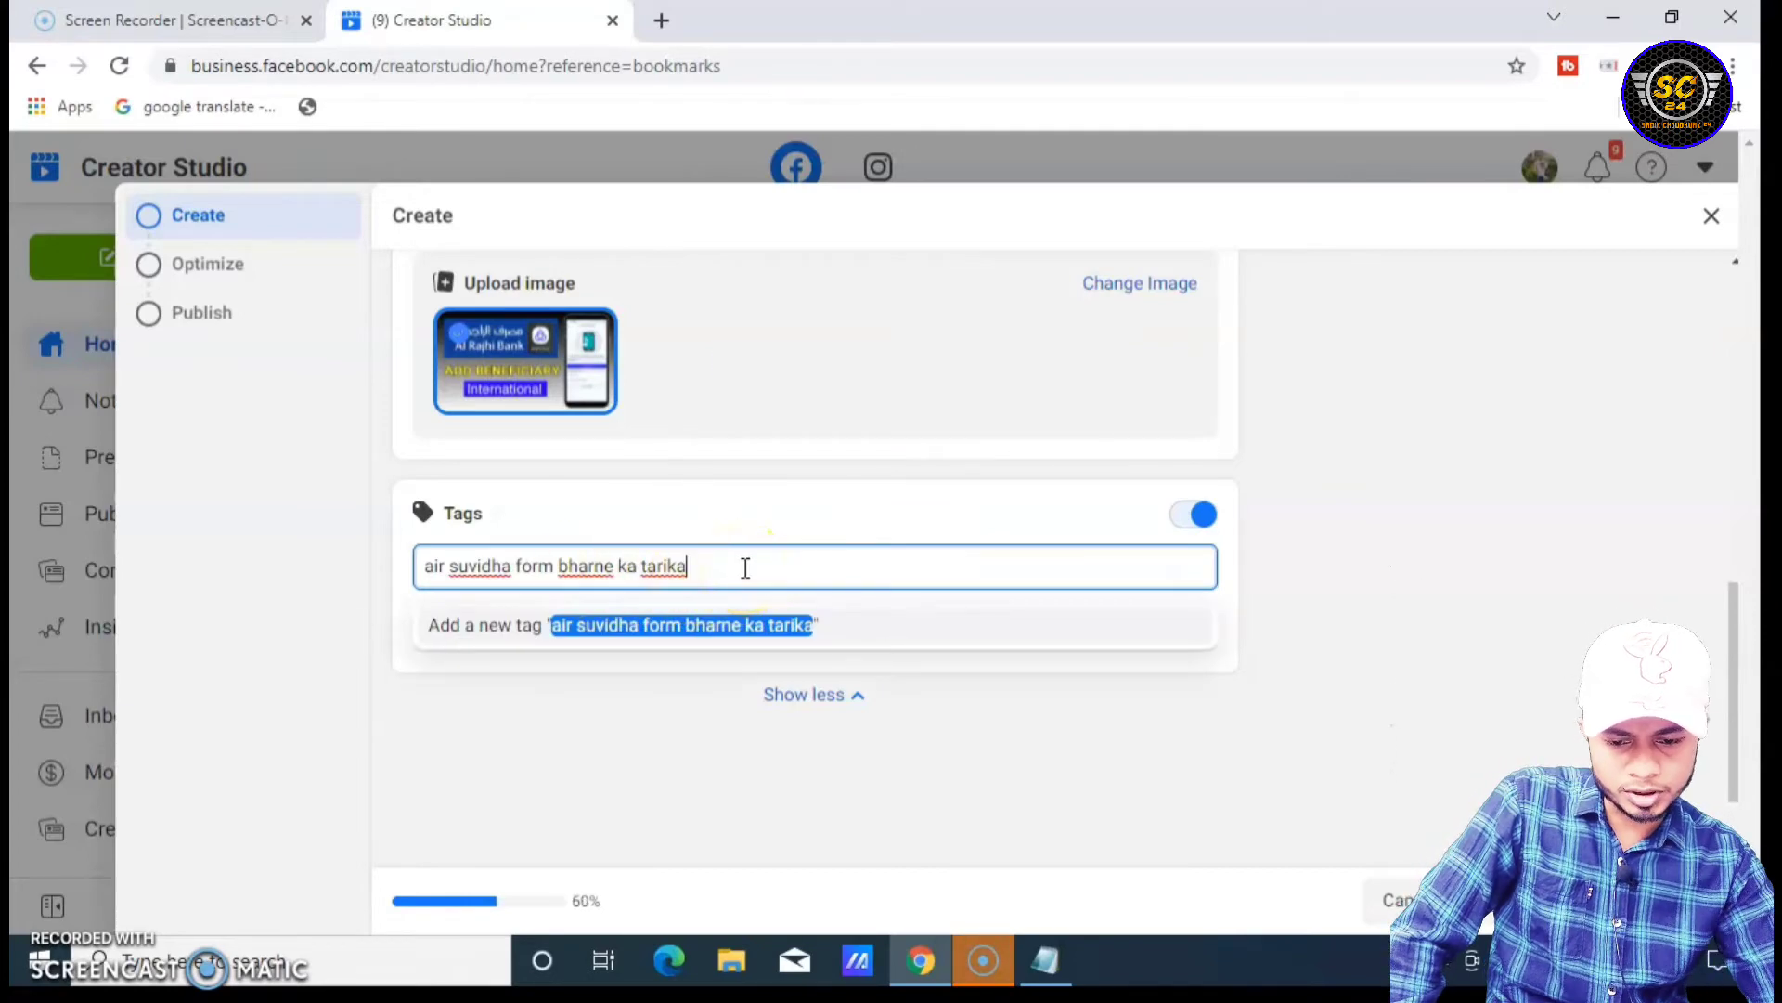
pyautogui.click(695, 626)
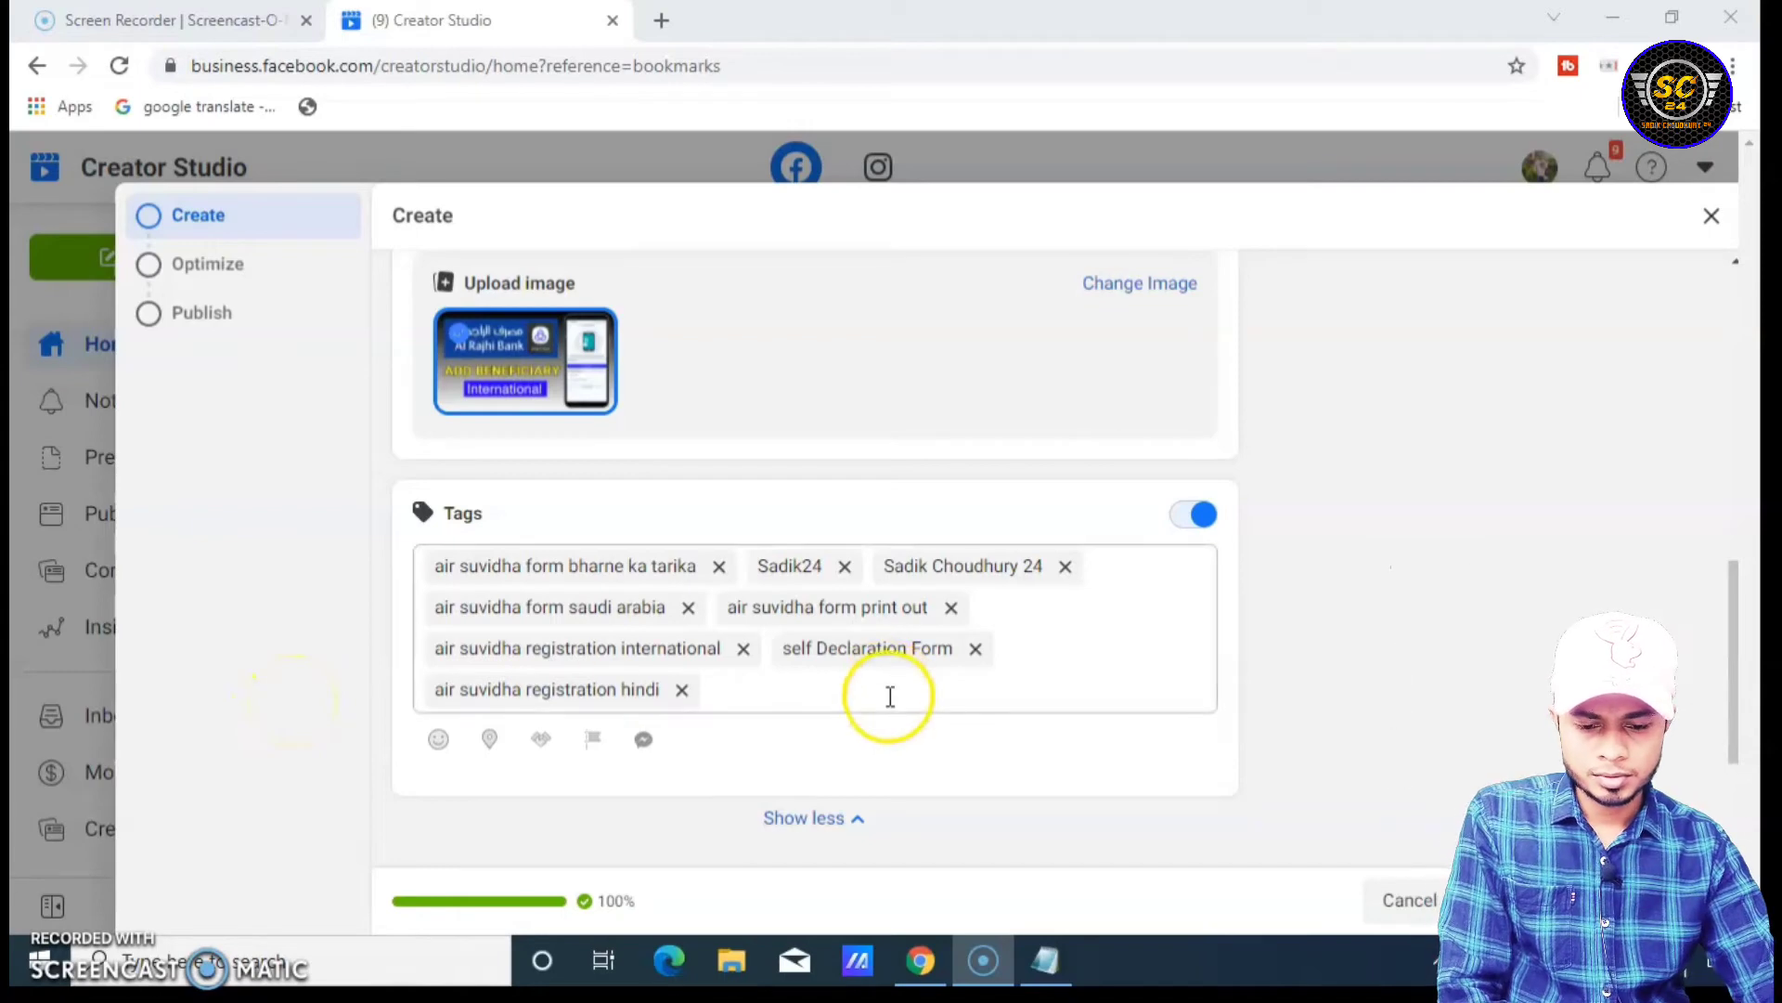
# - Review the tags, thumbnail, description, title and upload progress in the Create form
pyautogui.scroll(-3, 886, 703)
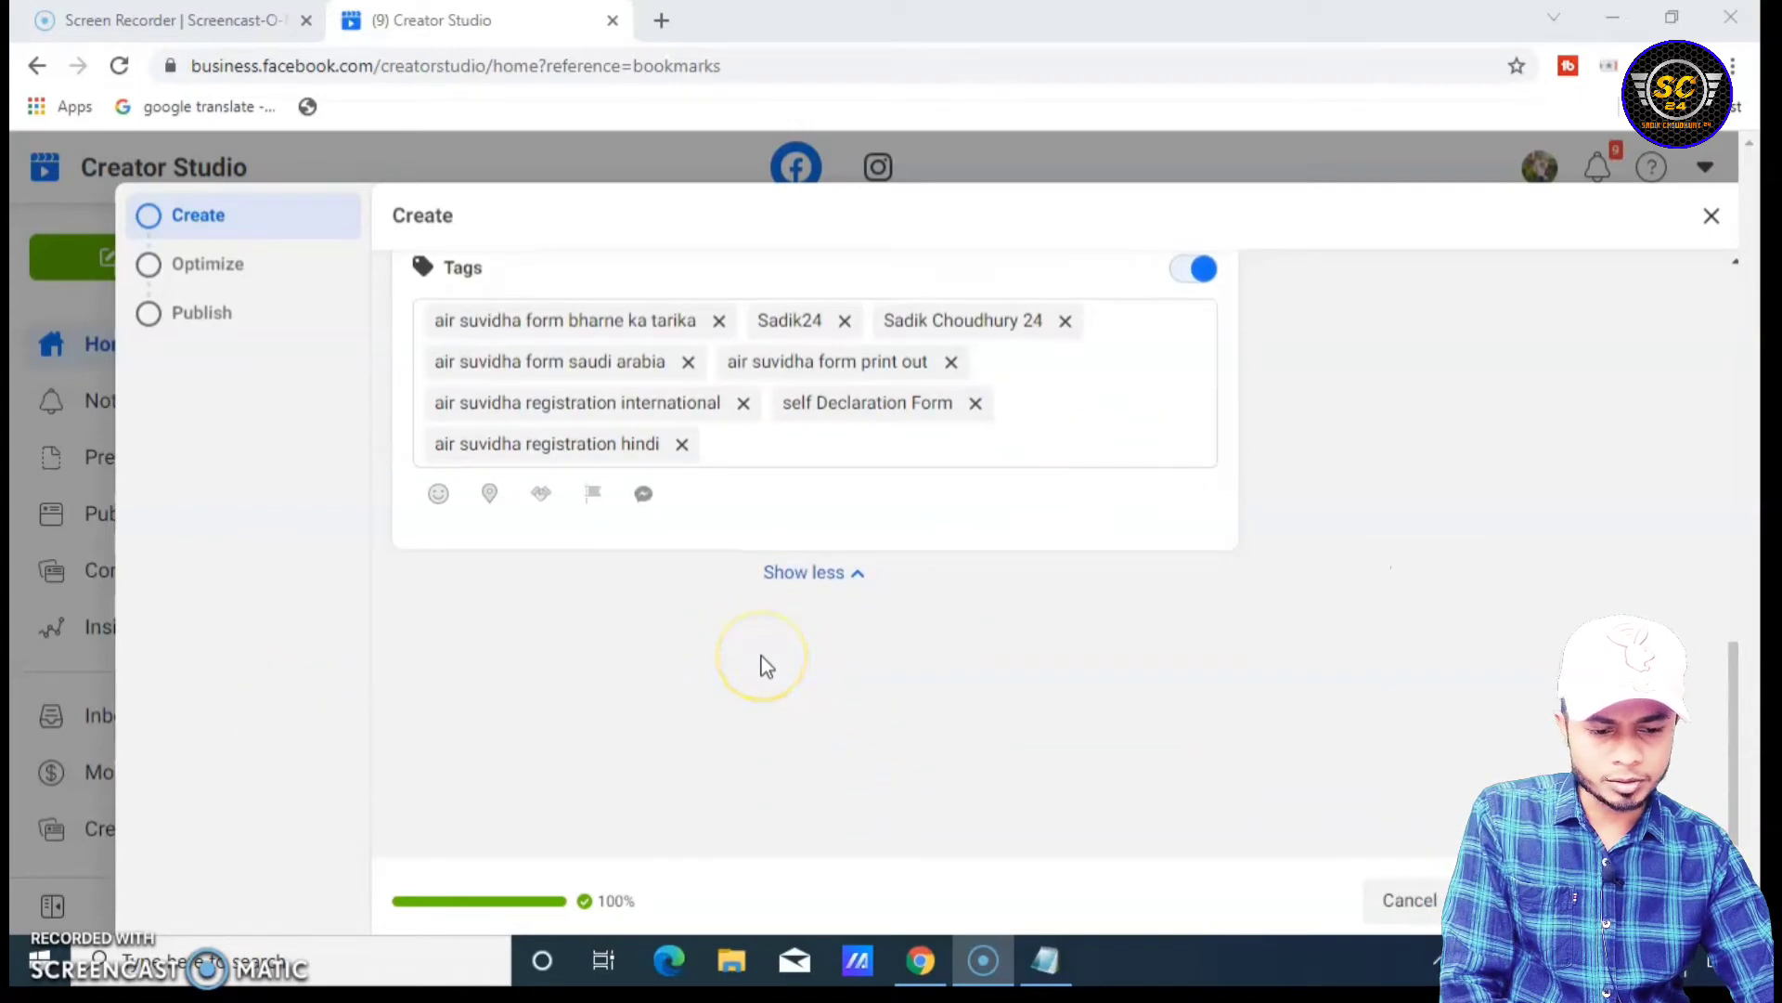
pyautogui.scroll(5, 859, 682)
pyautogui.scroll(1, 859, 682)
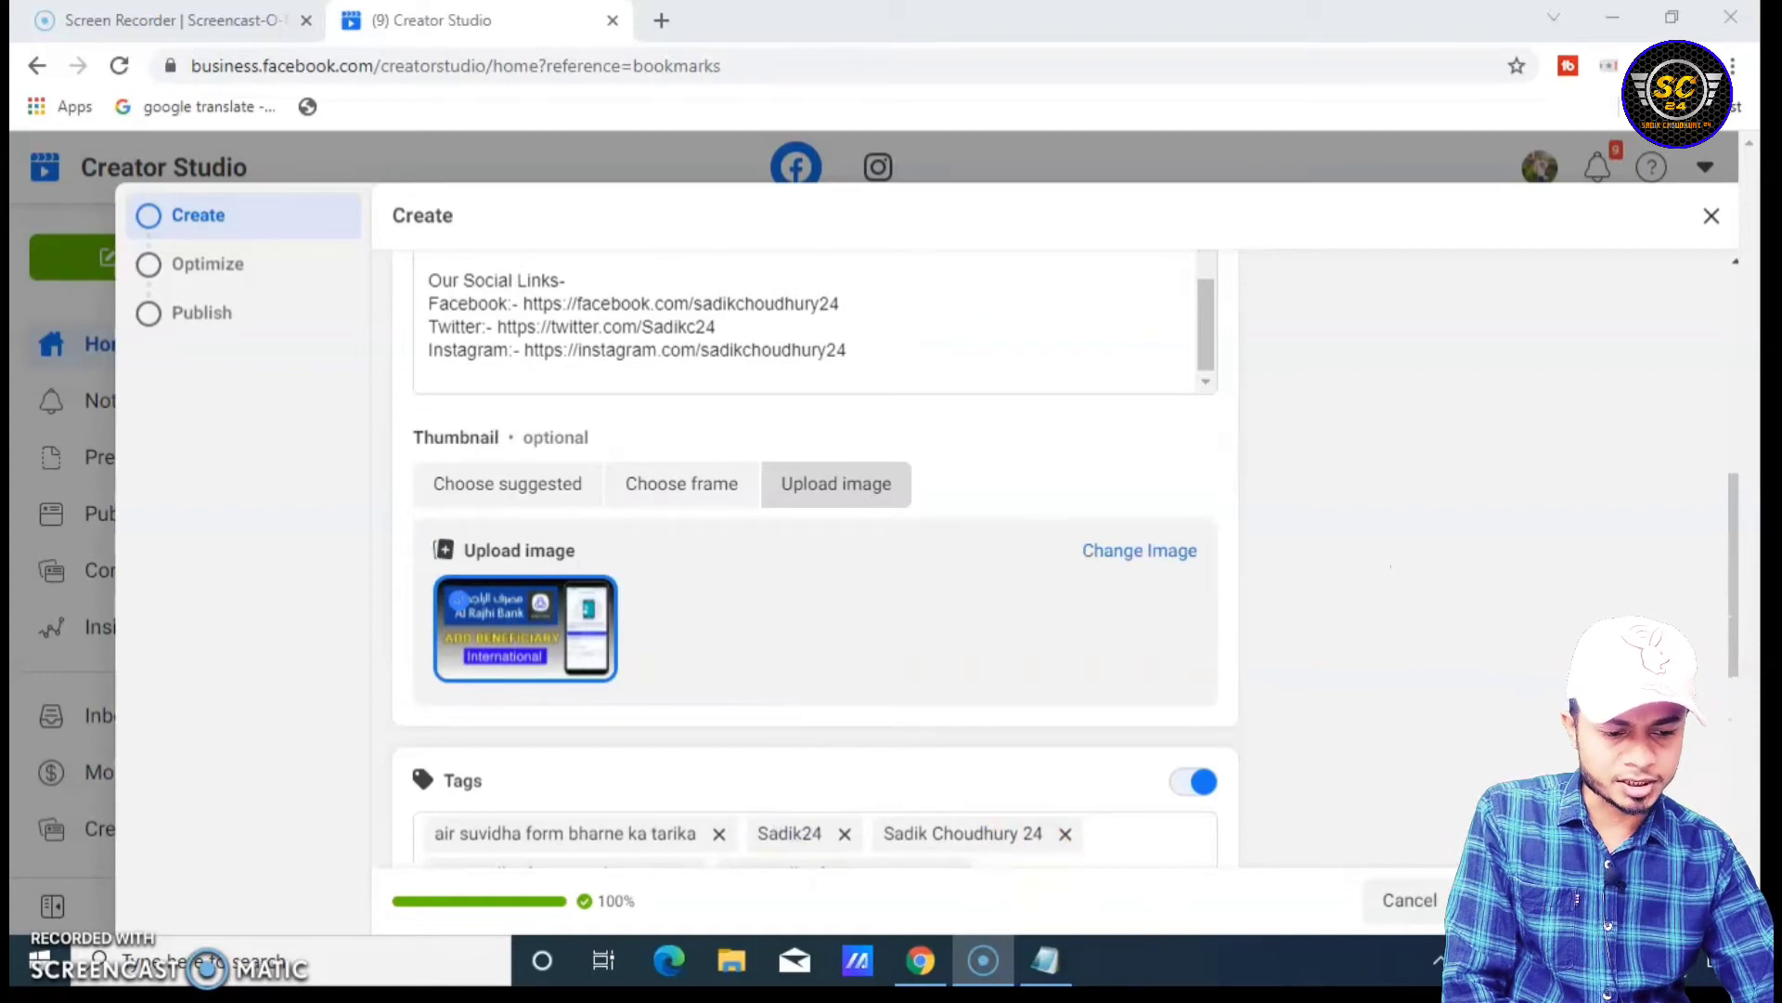
pyautogui.scroll(8, 1488, 740)
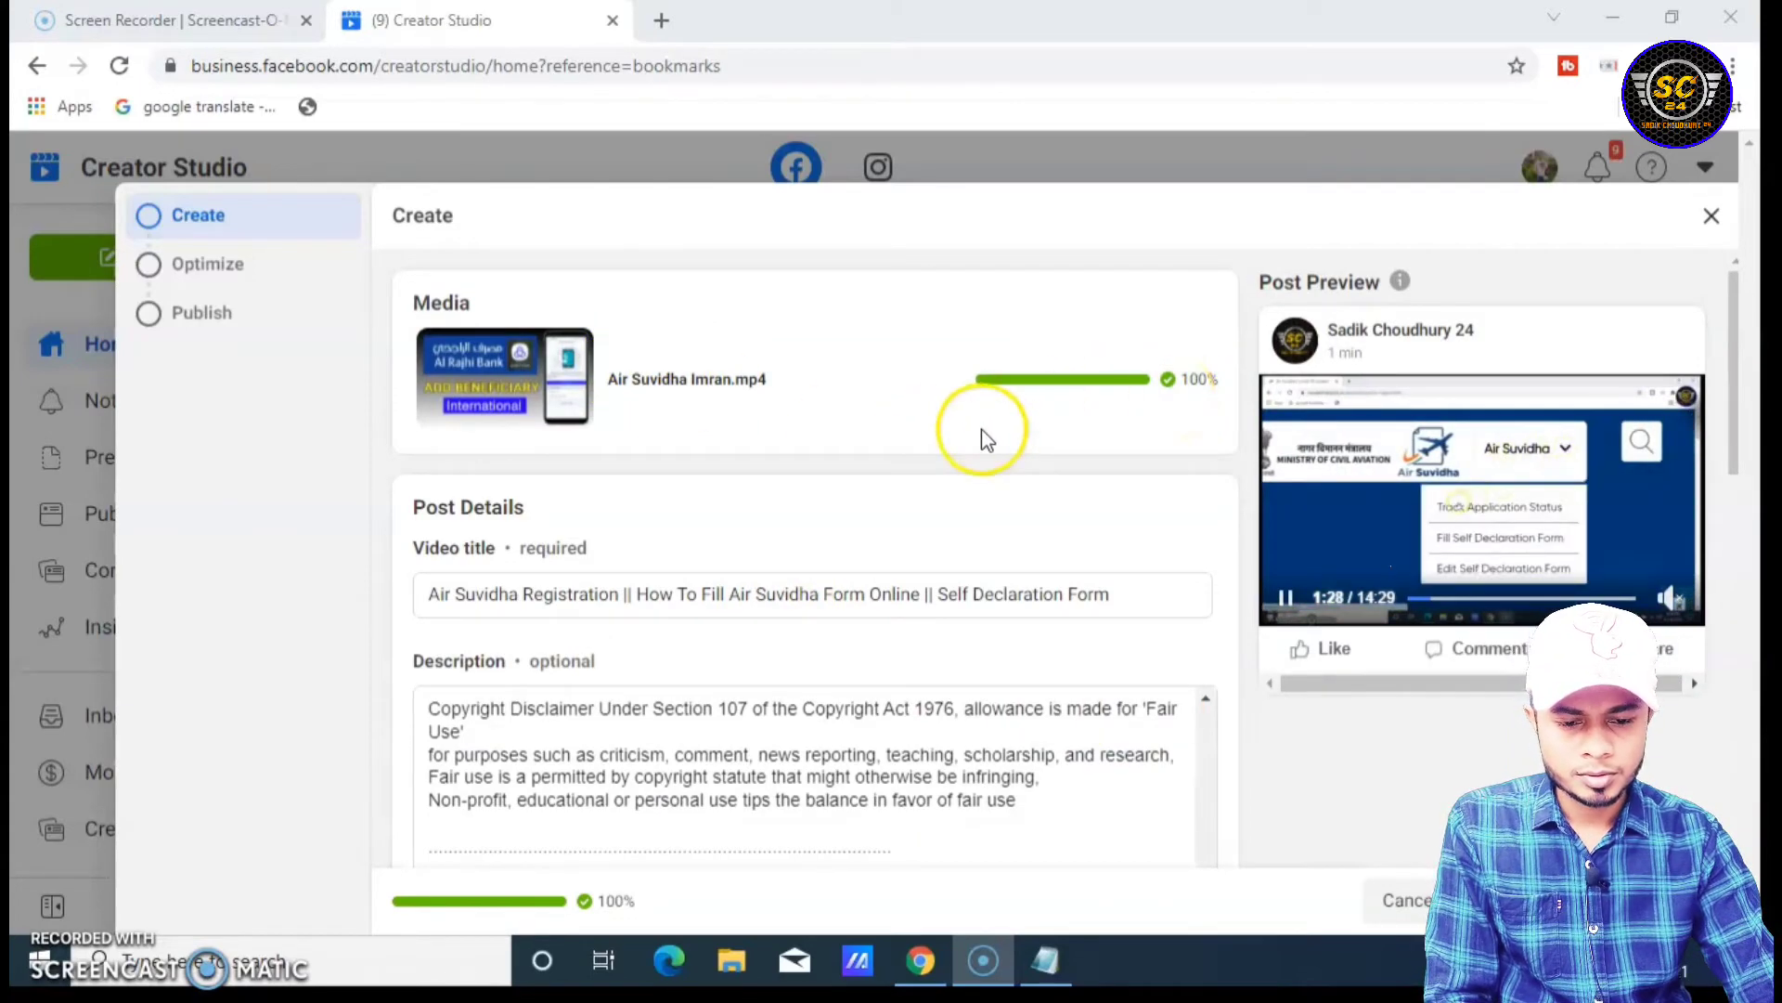
# - Check the Create form down to its tags, and advance the video post through Optimize to the Publish stage
pyautogui.scroll(-2, 1471, 497)
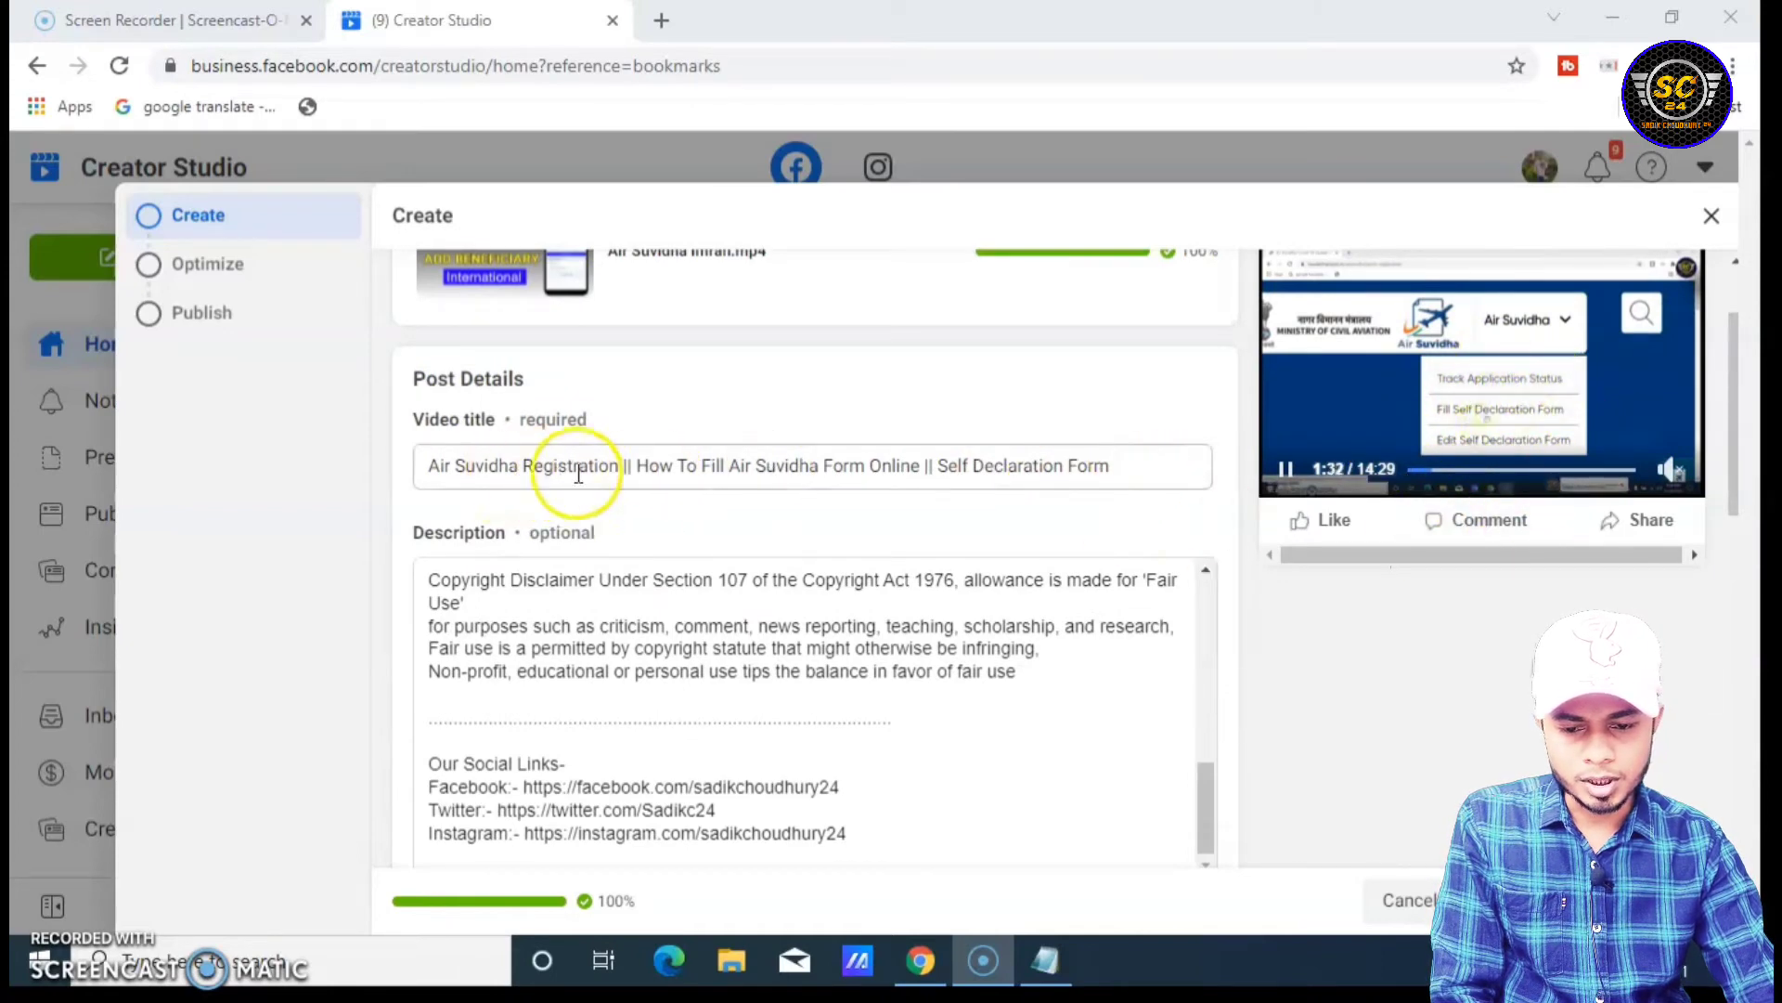
pyautogui.scroll(-5, 668, 622)
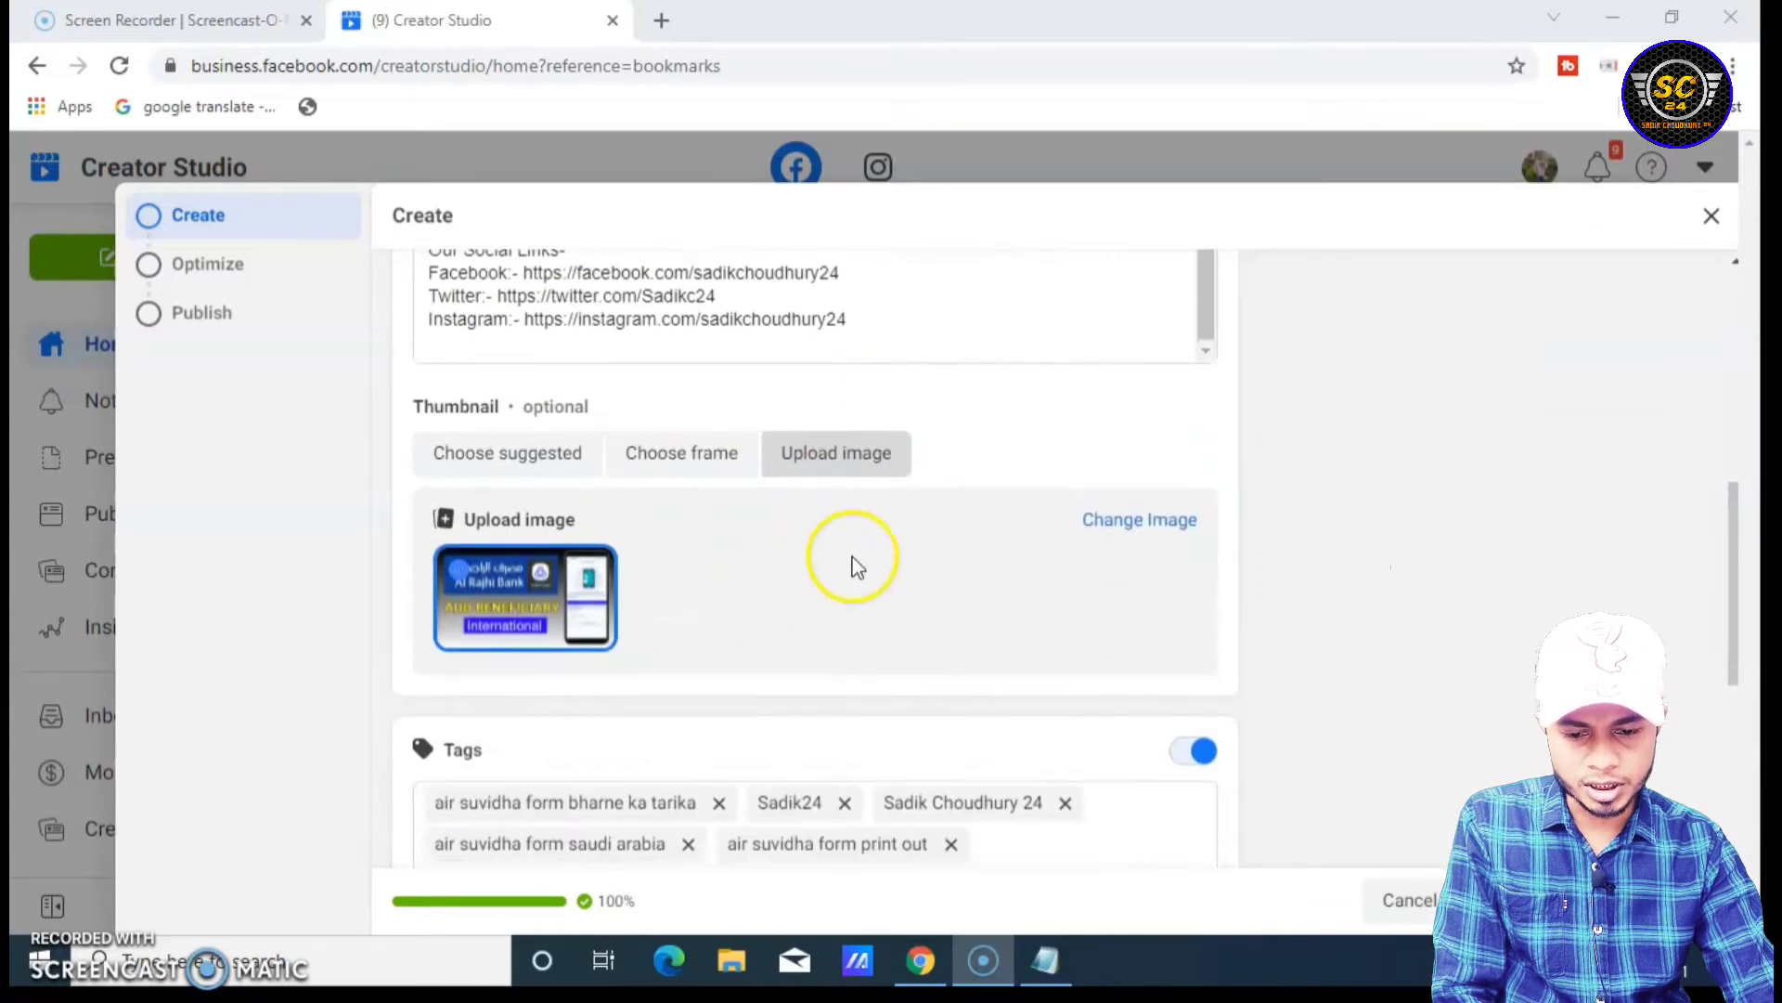
pyautogui.scroll(-5, 661, 608)
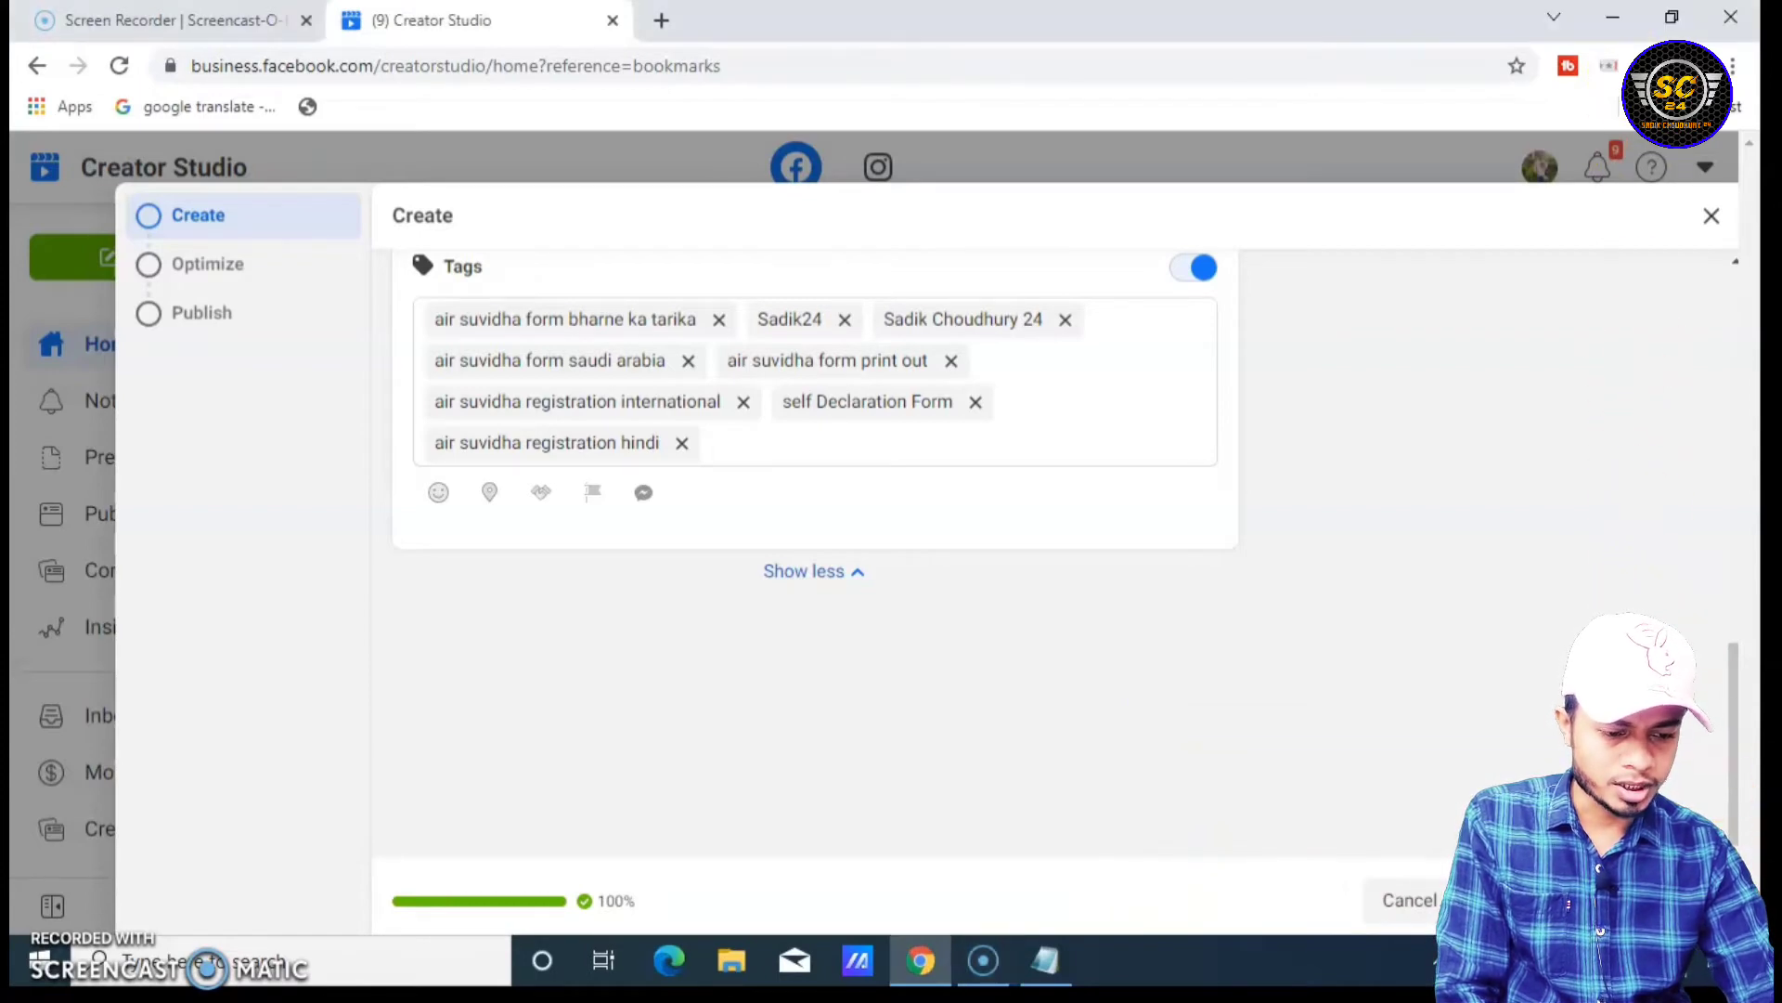
pyautogui.click(1485, 900)
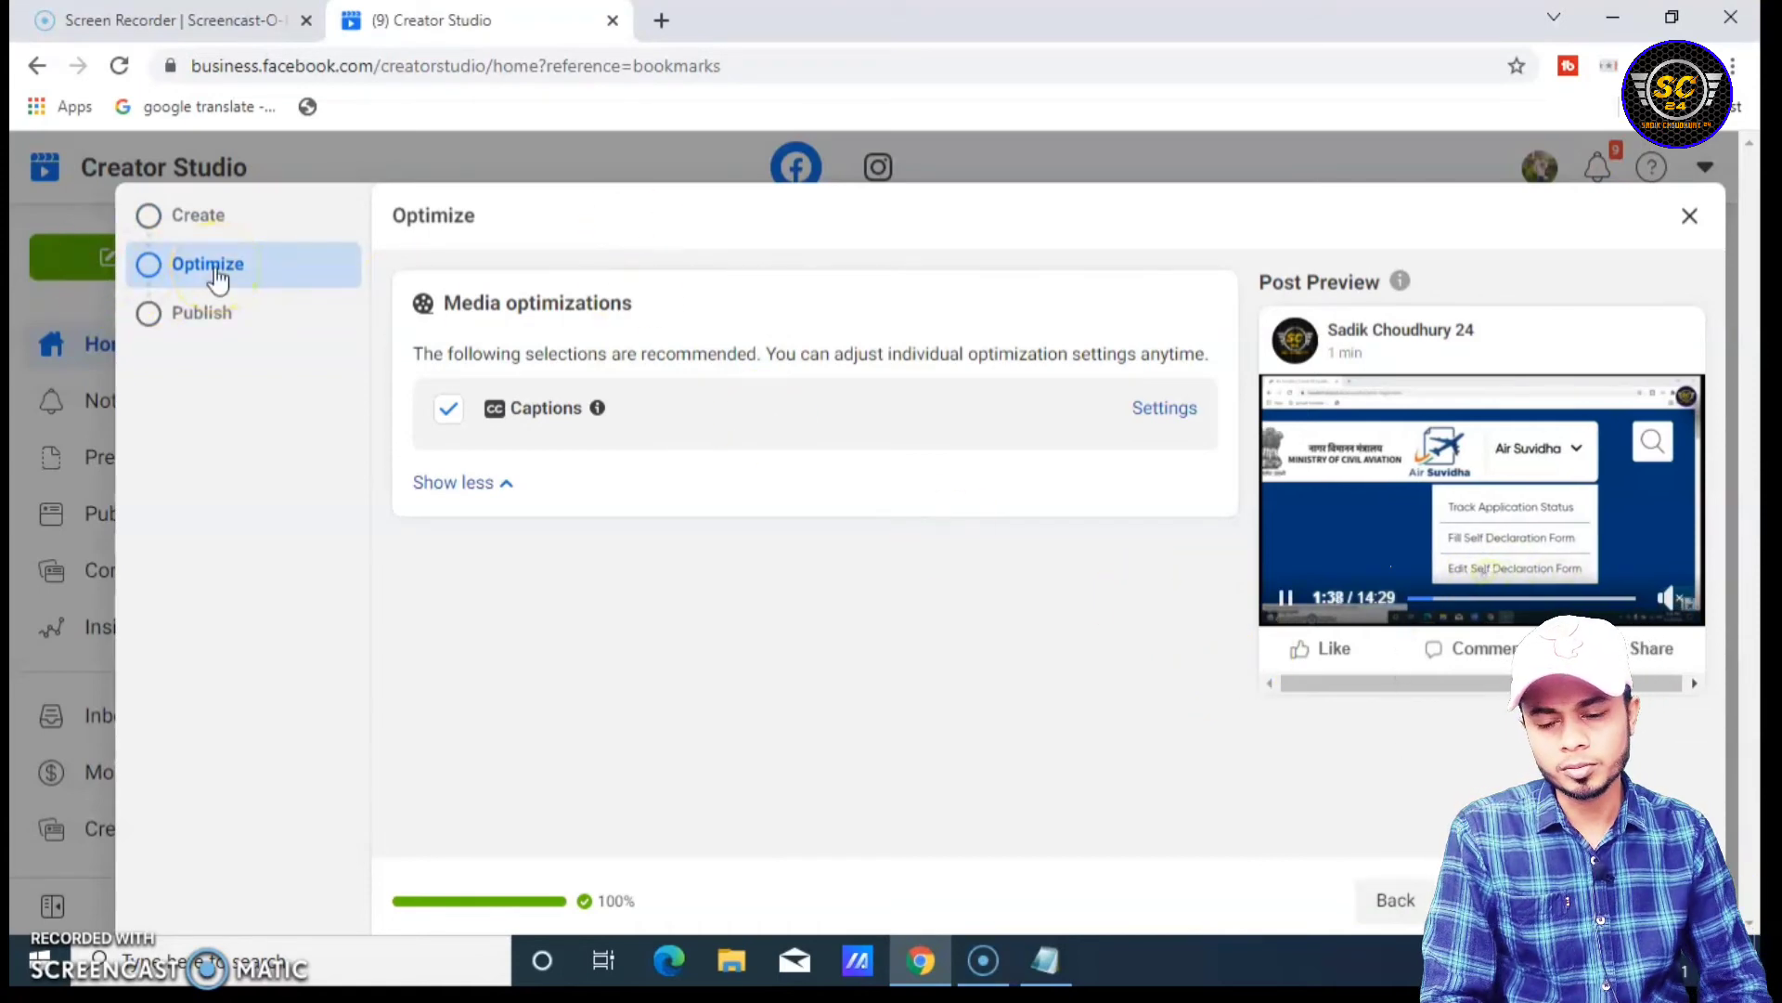
pyautogui.click(566, 399)
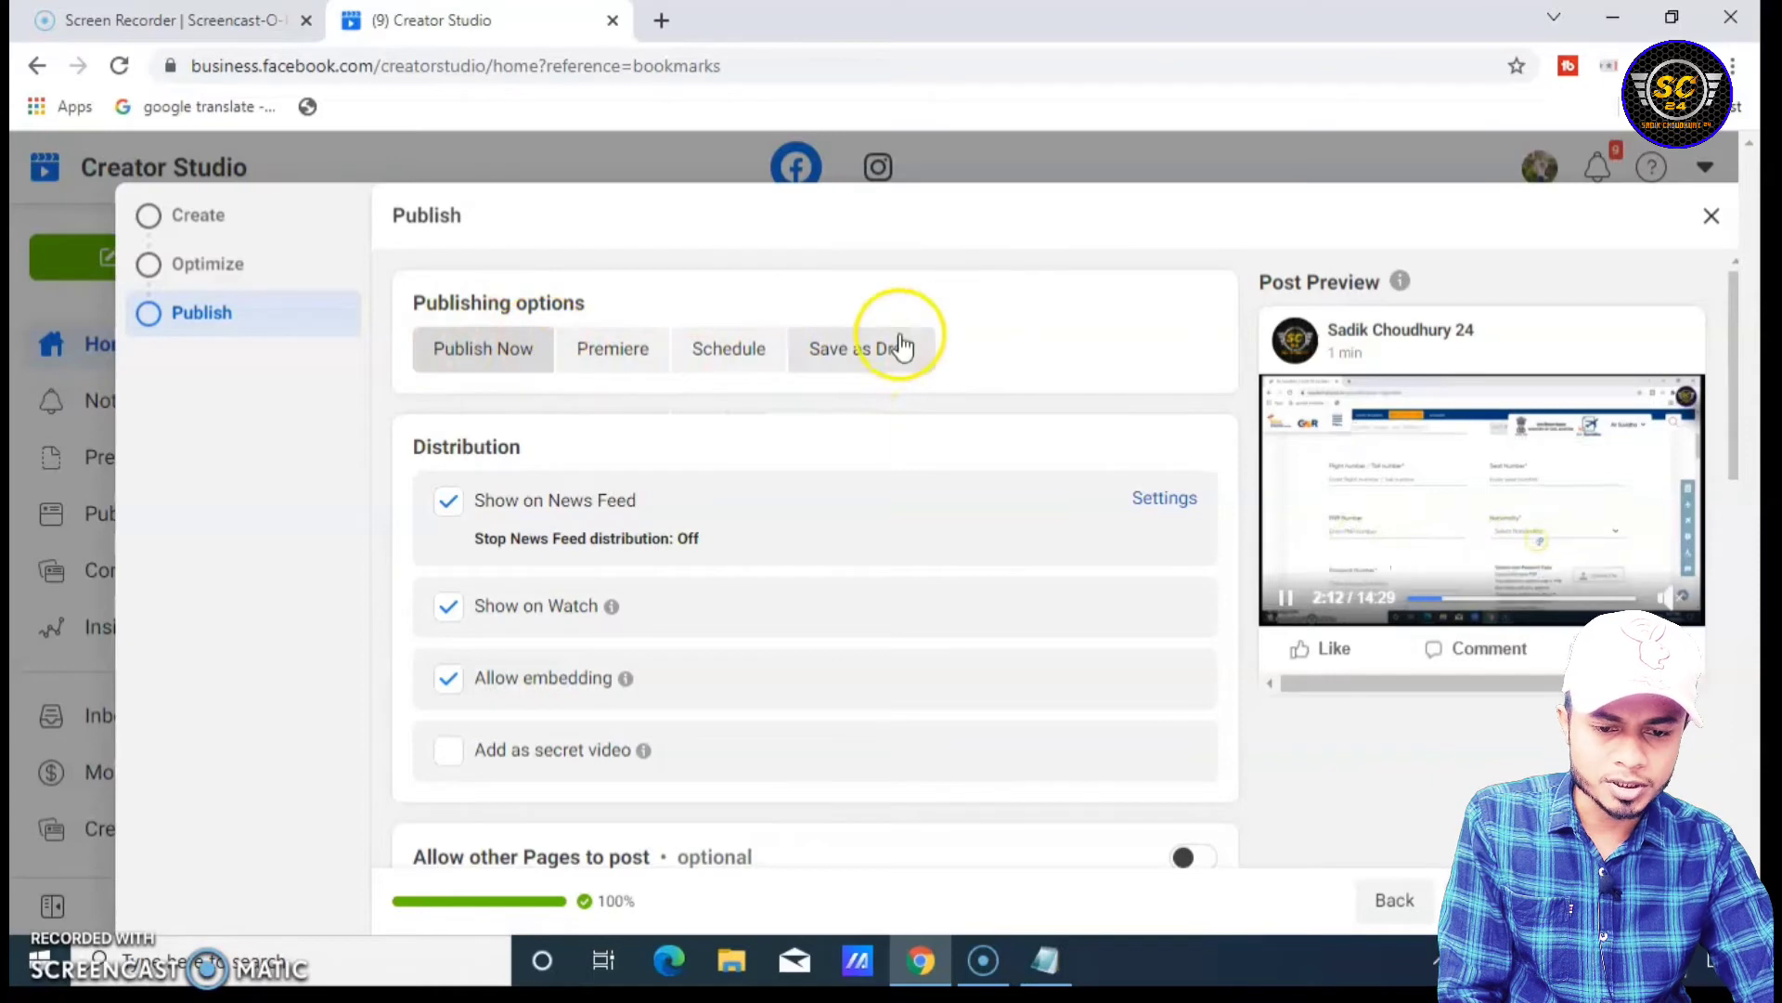
# - Set the publishing option to Save as Draft and look through the distribution and optional settings
pyautogui.click(869, 362)
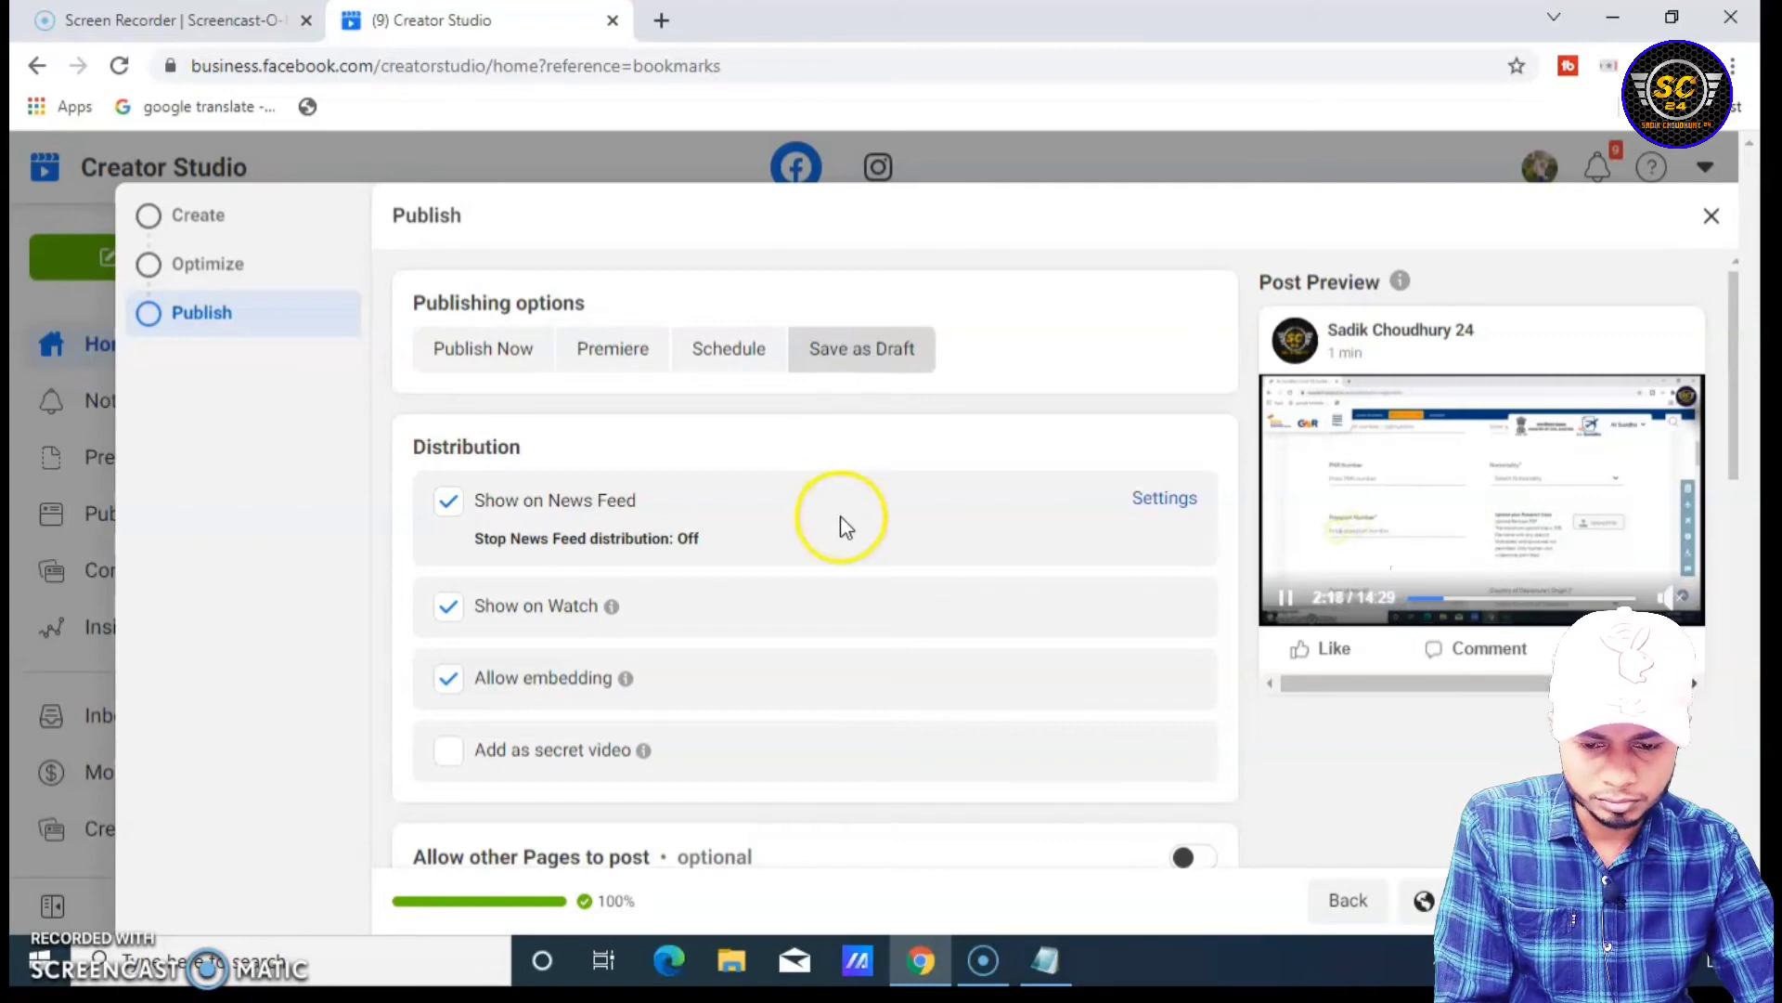
pyautogui.scroll(-3, 852, 520)
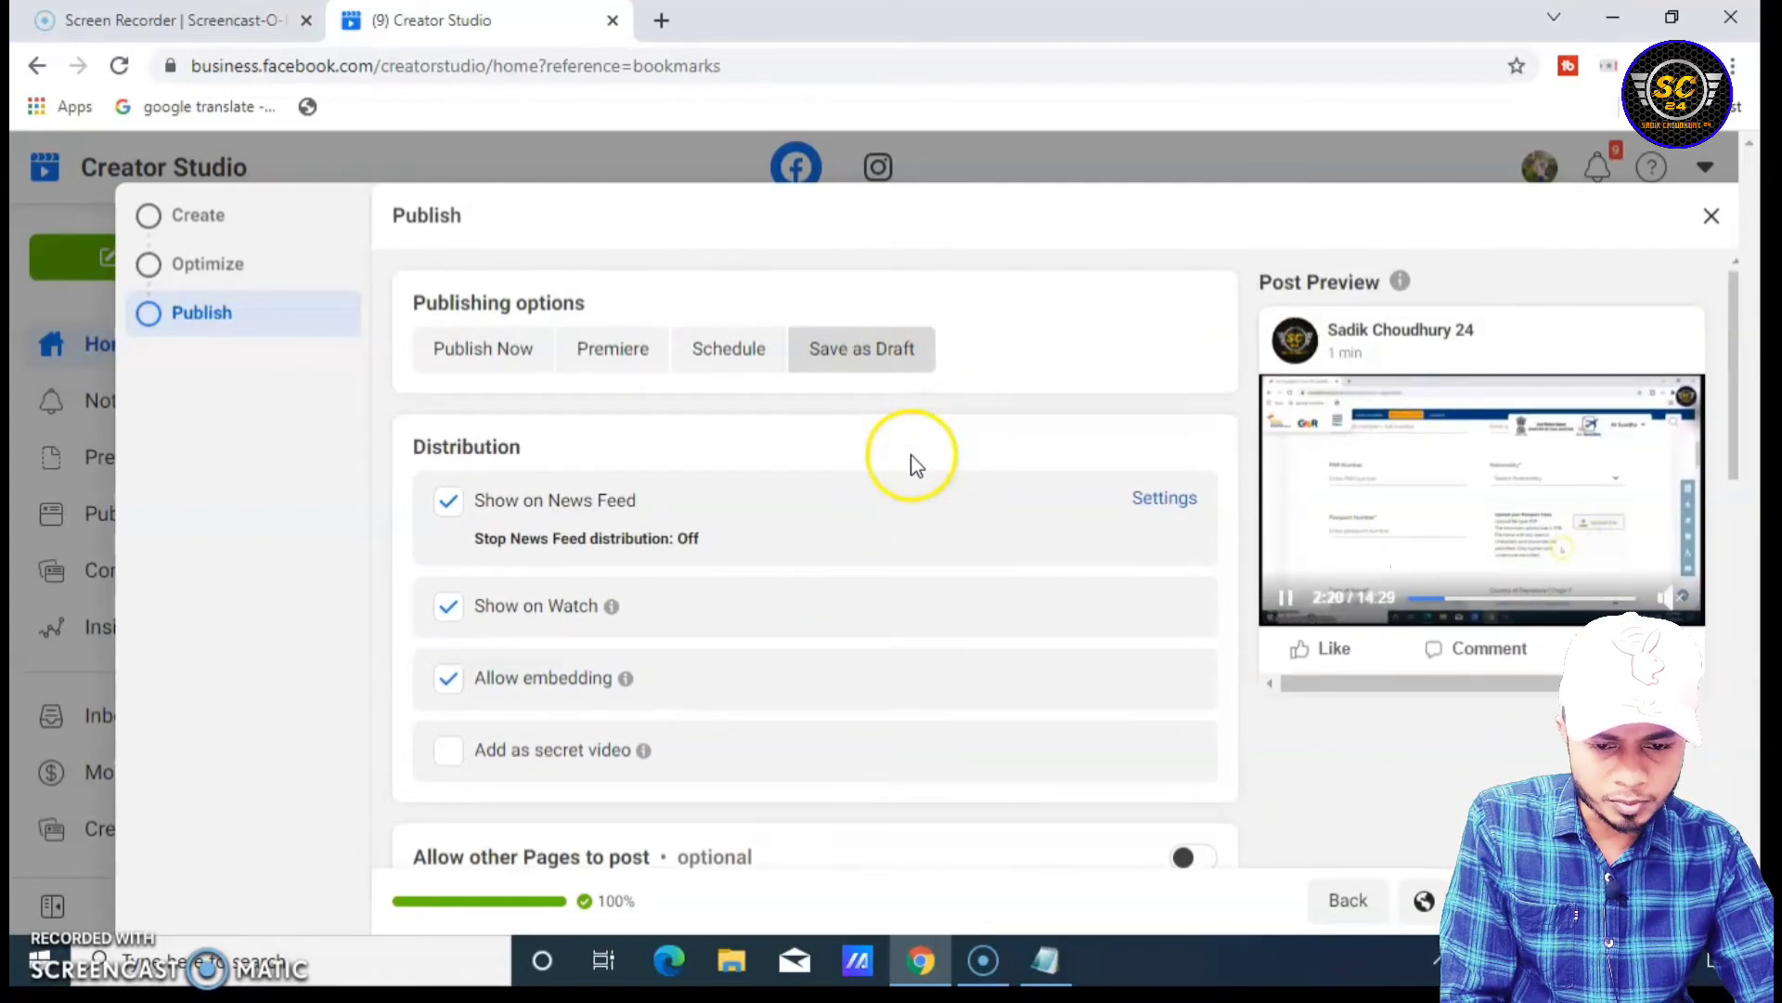
pyautogui.scroll(-1, 915, 474)
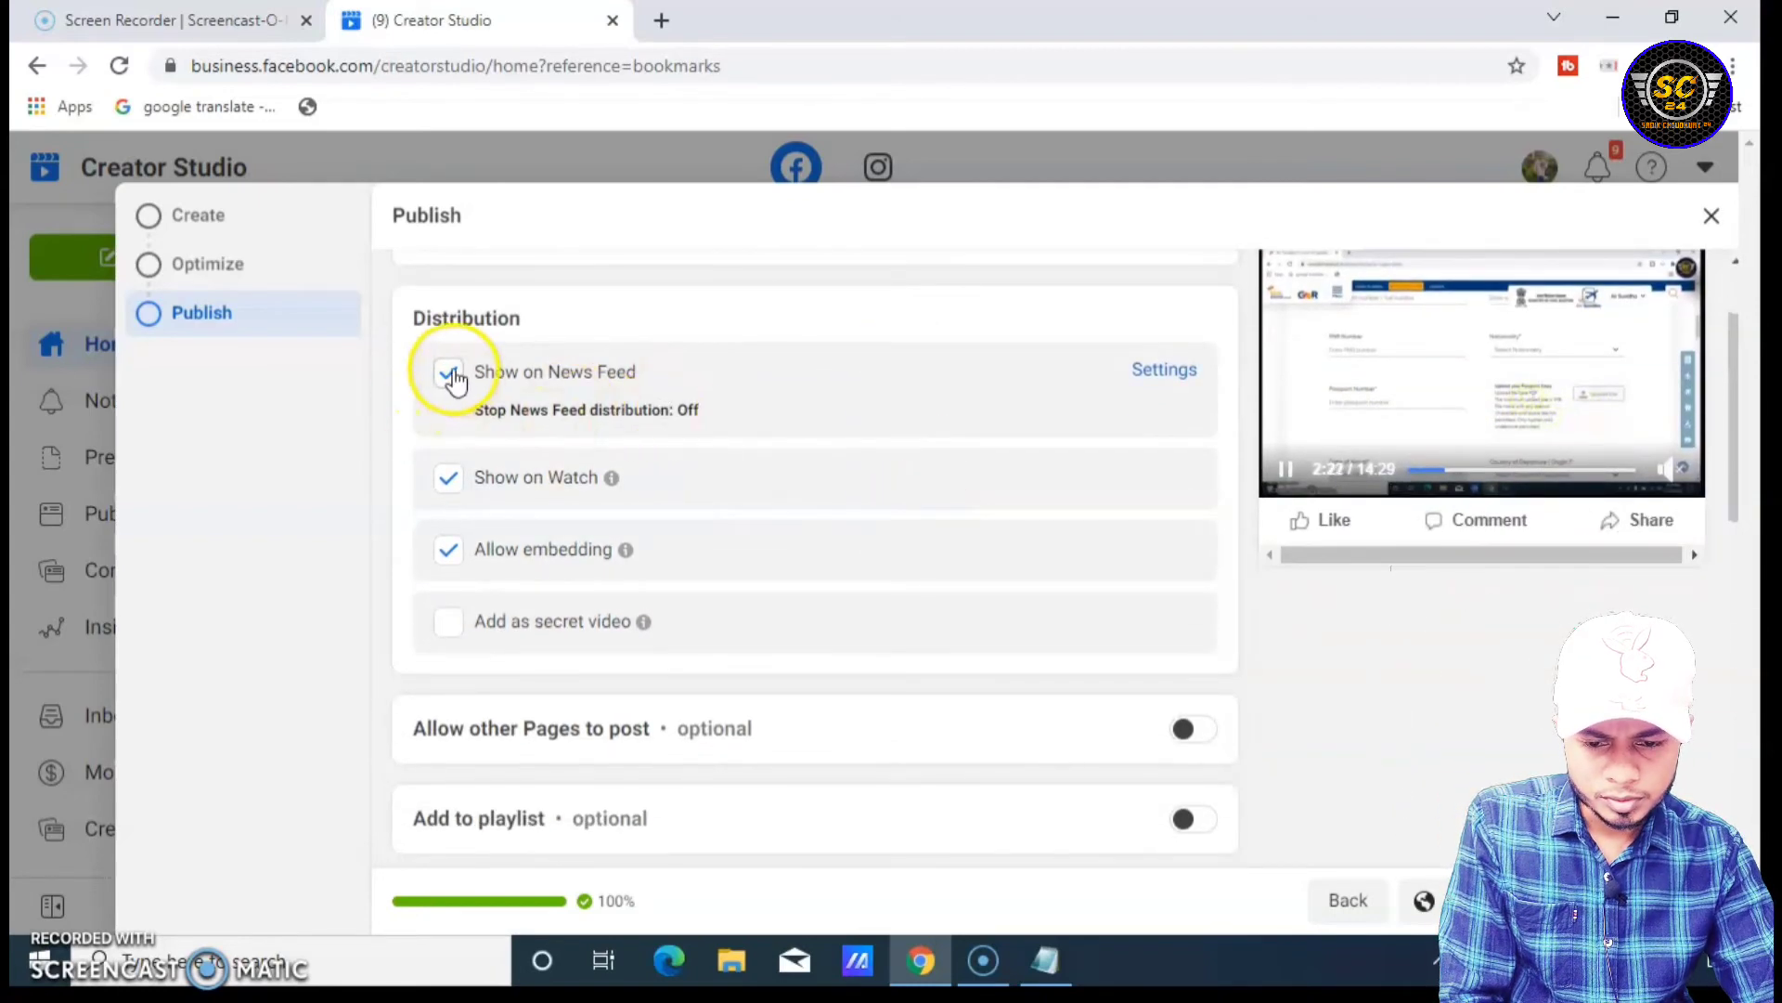
pyautogui.scroll(-1, 727, 445)
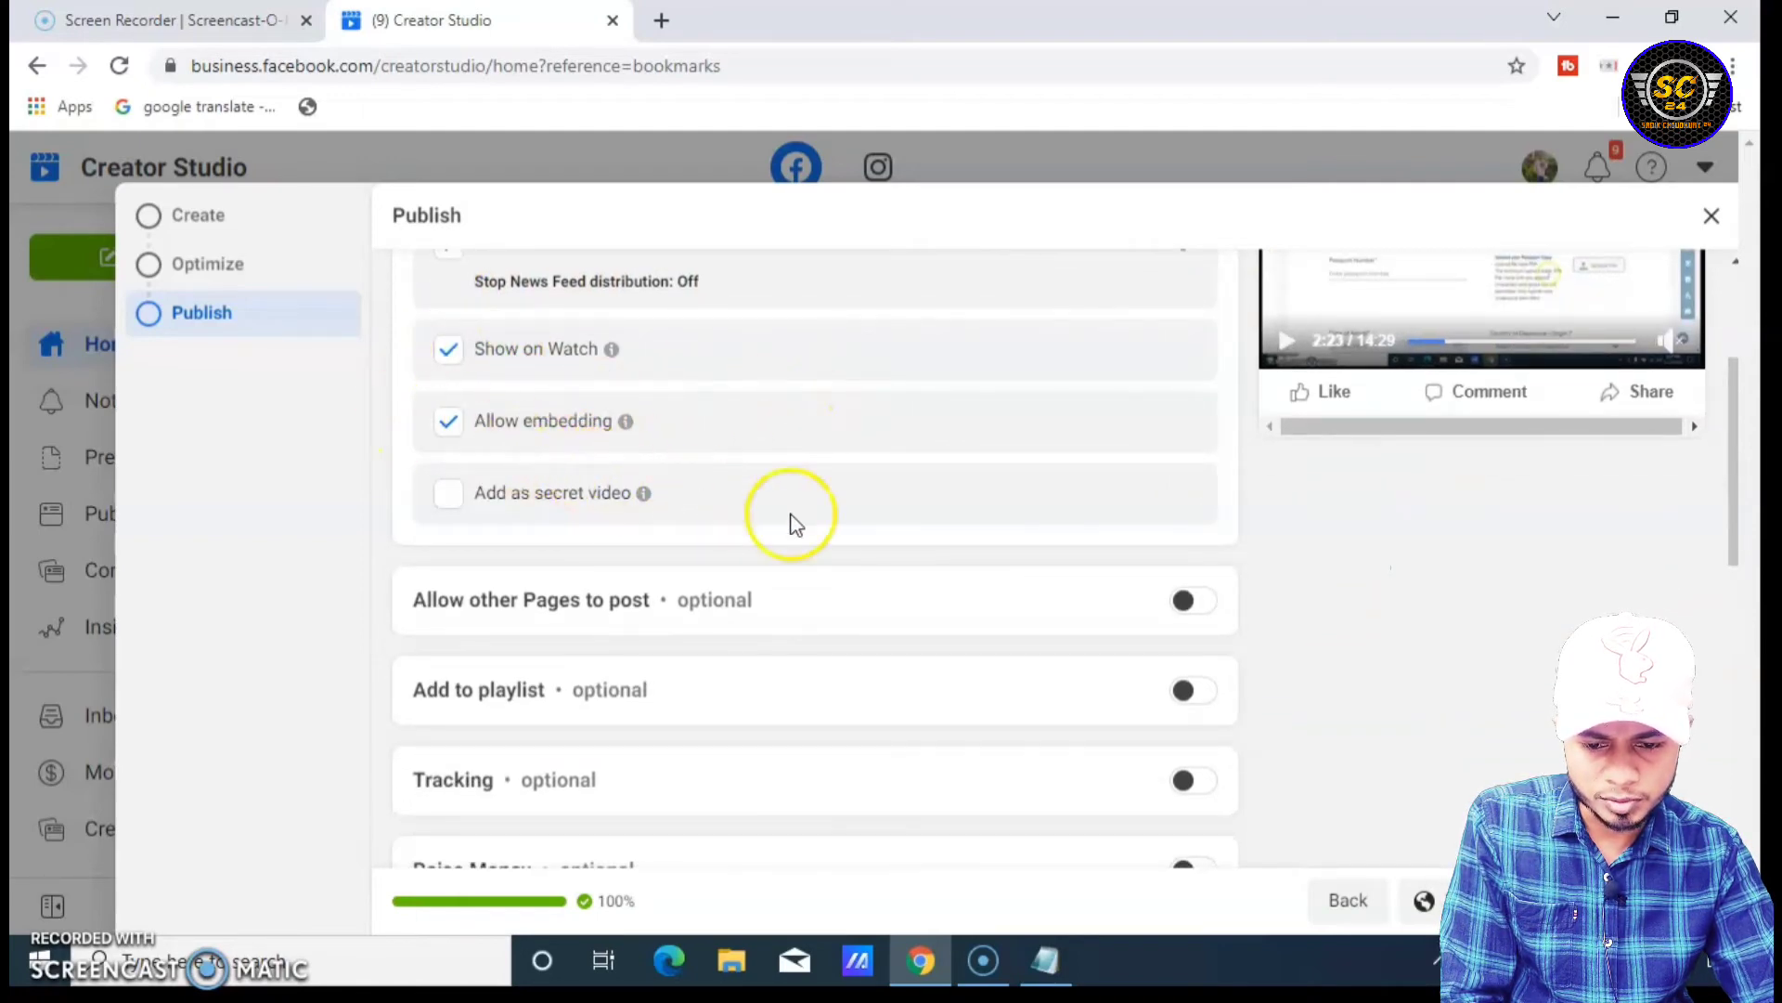
pyautogui.scroll(-1, 793, 525)
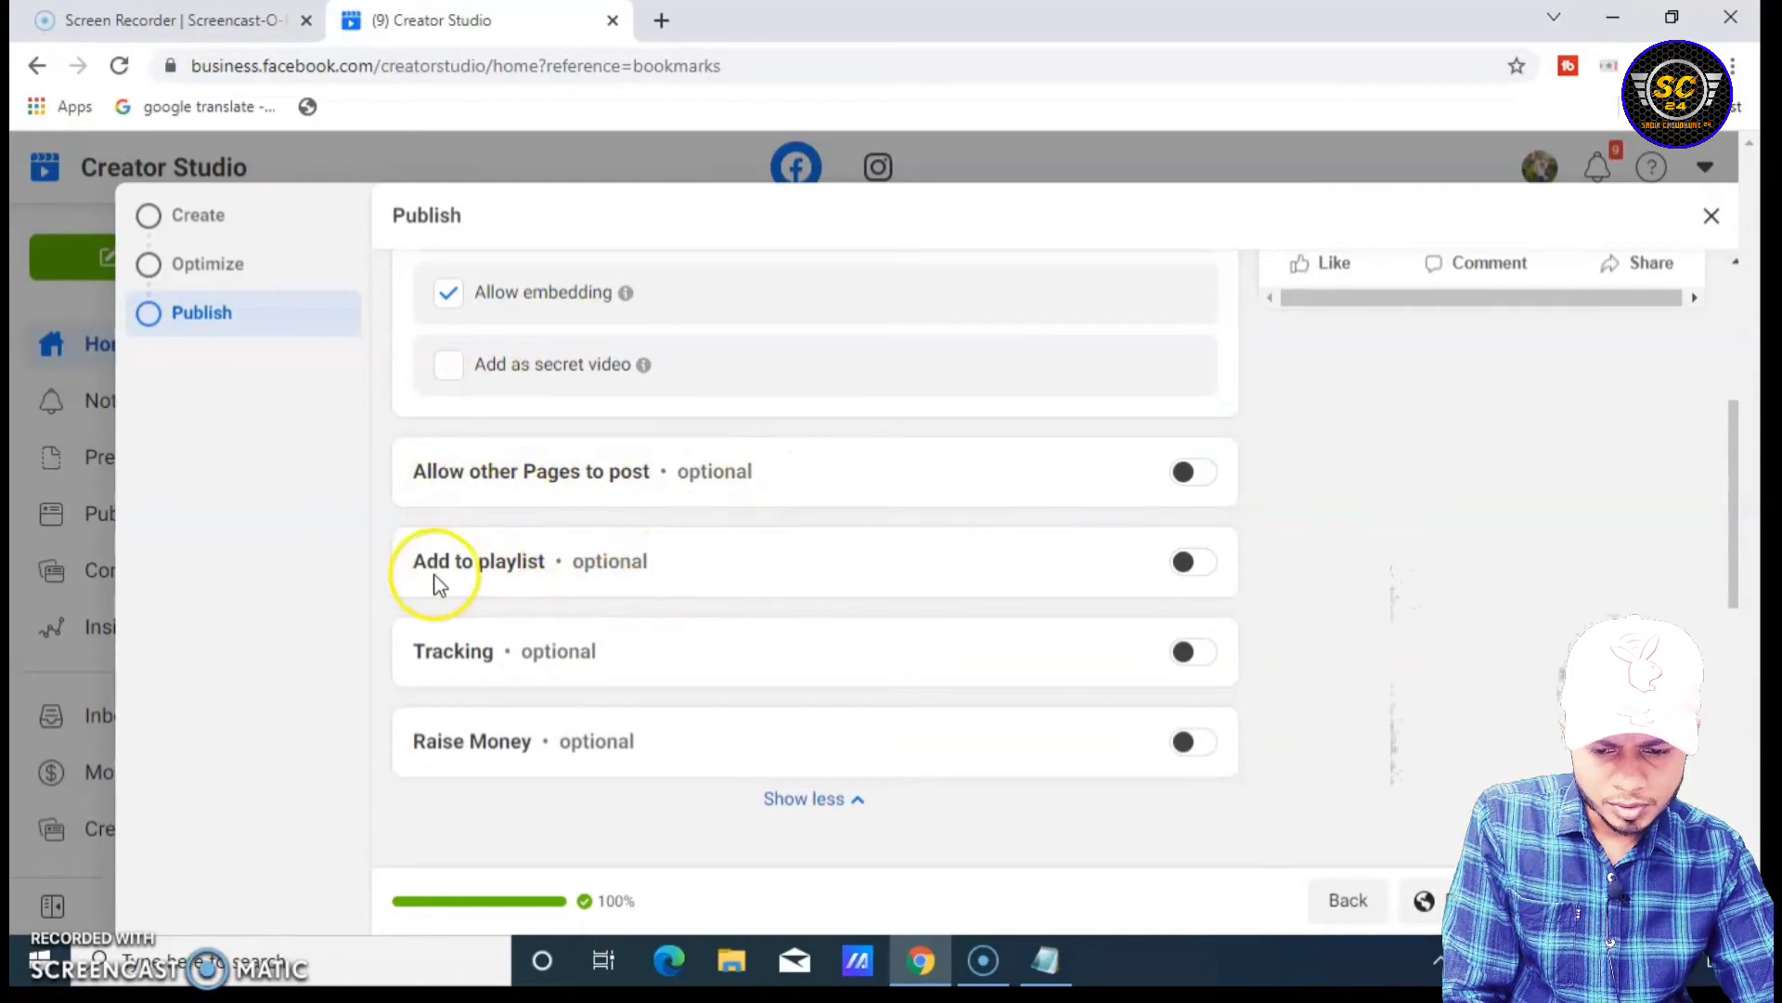
# - Turn on Add to playlist and assign the video to the Traveling playlist
pyautogui.click(1192, 563)
pyautogui.scroll(-1, 1066, 585)
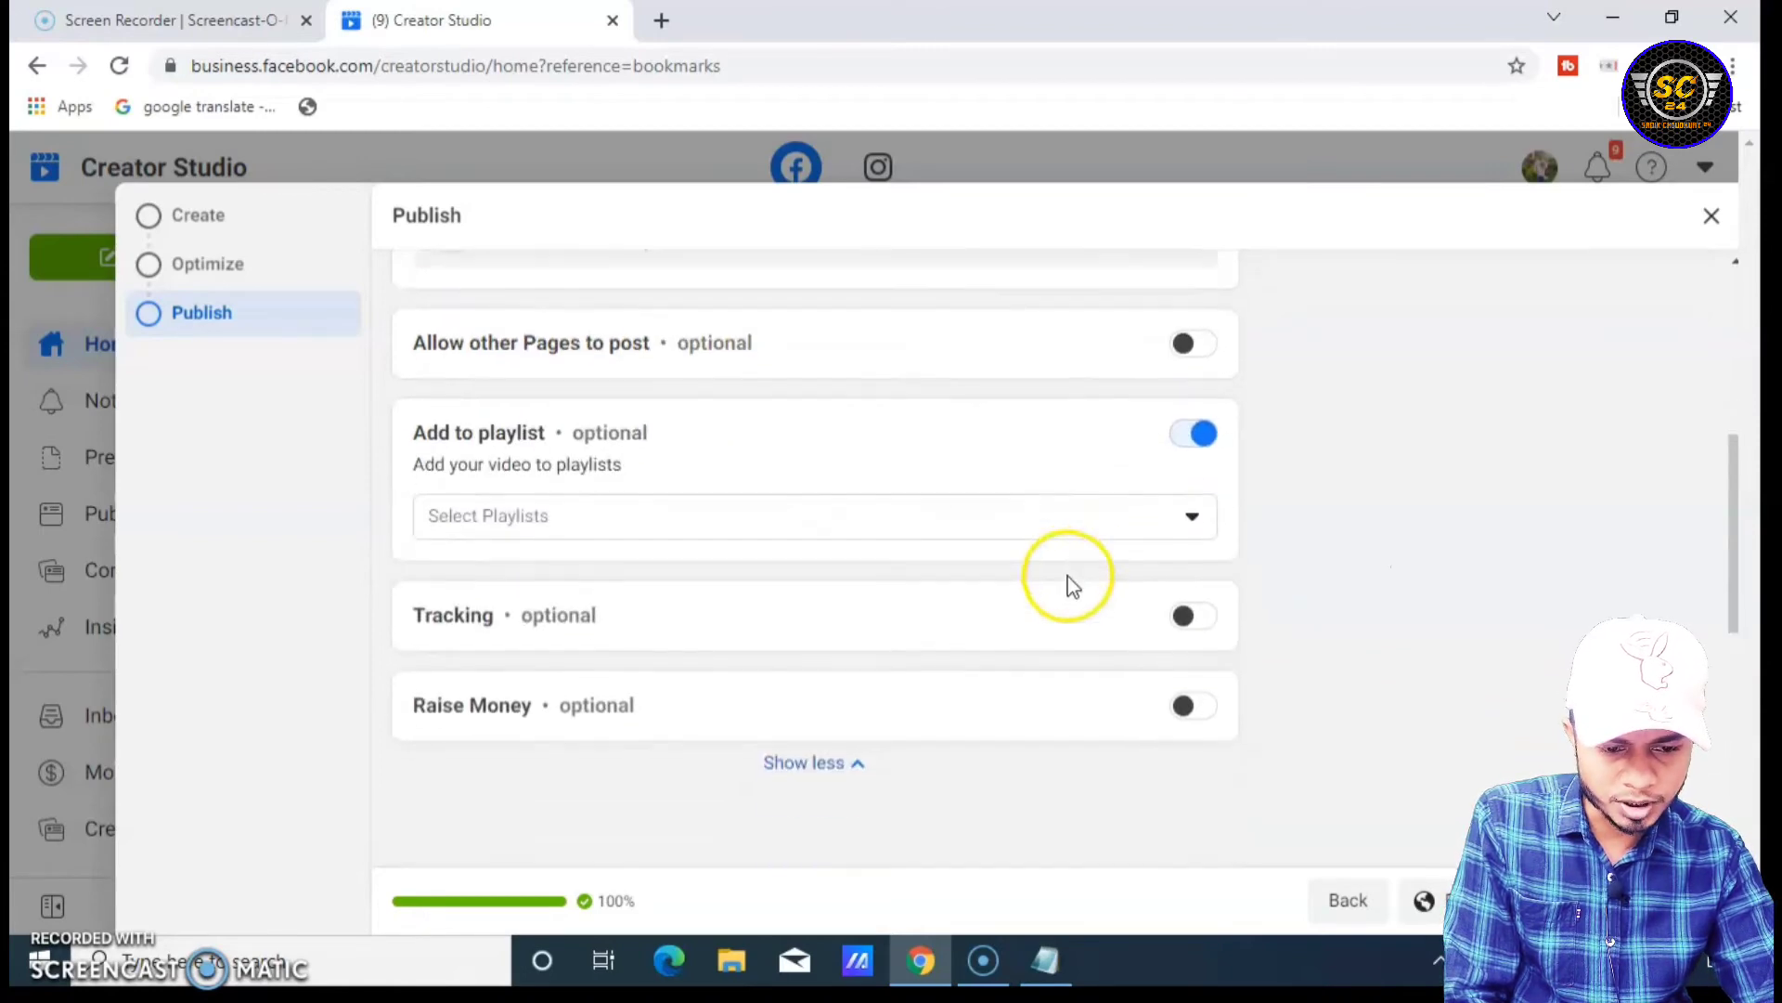
pyautogui.click(1186, 518)
pyautogui.scroll(-1, 998, 641)
pyautogui.scroll(1, 1038, 628)
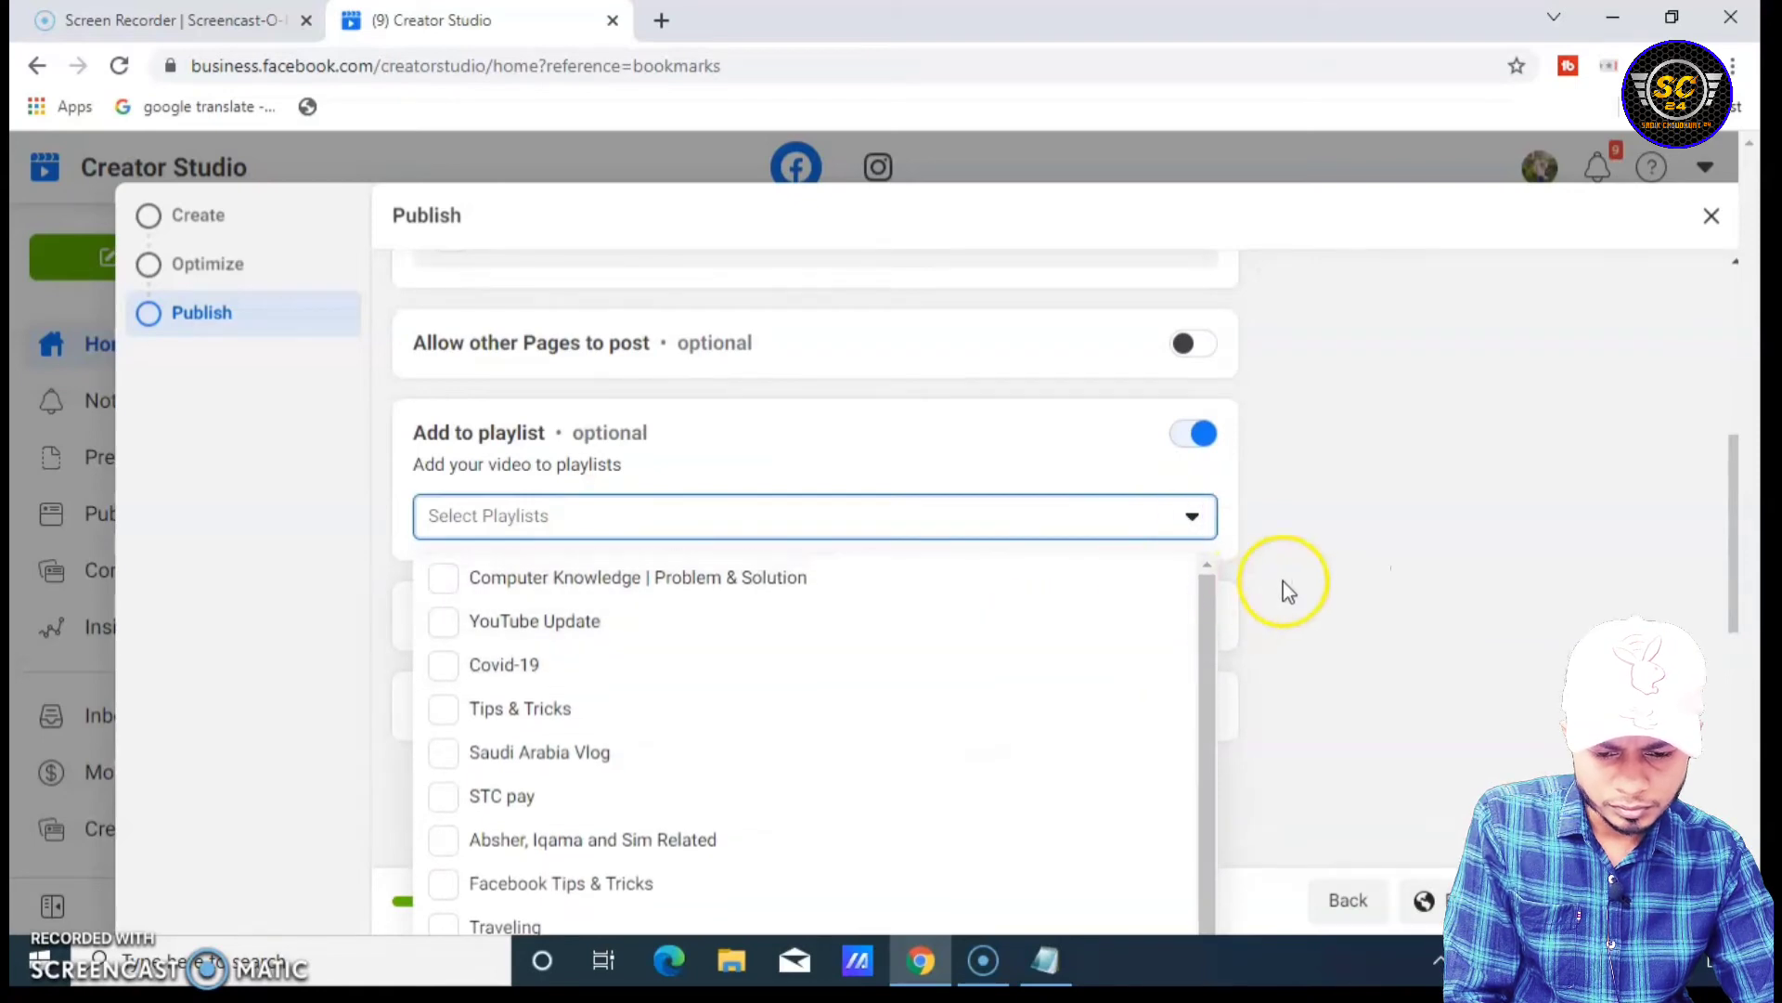
pyautogui.scroll(-2, 1381, 571)
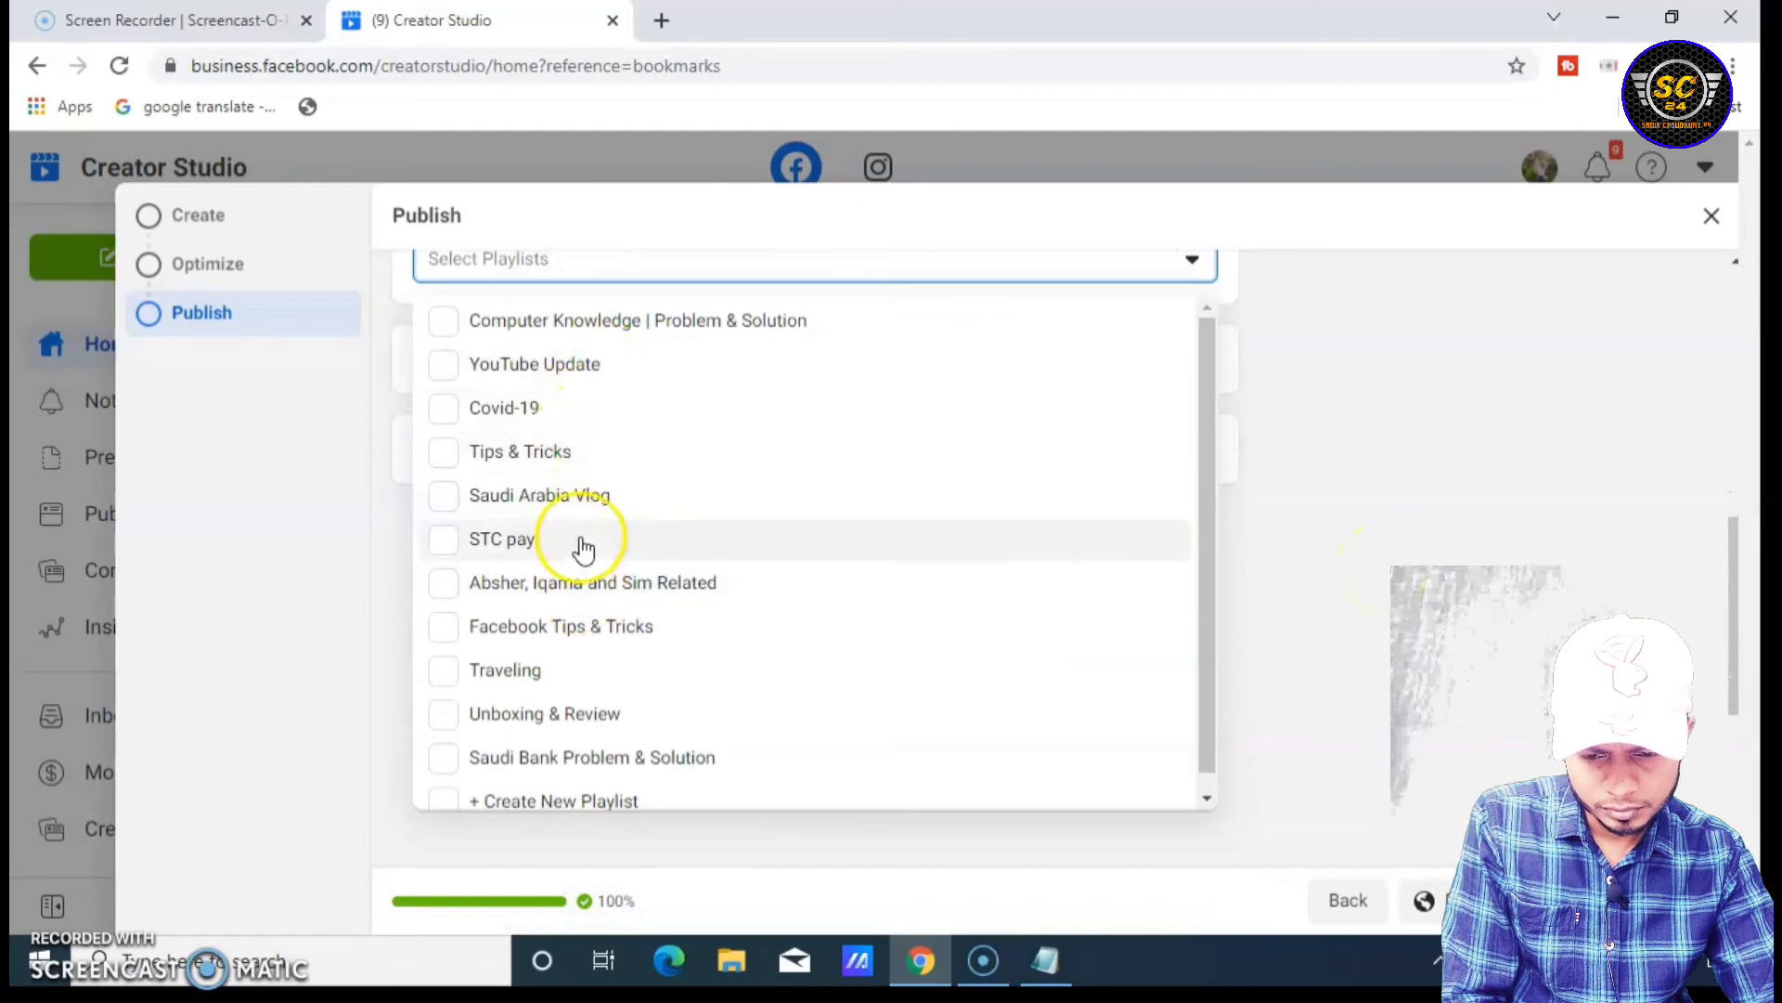
pyautogui.scroll(-1, 581, 650)
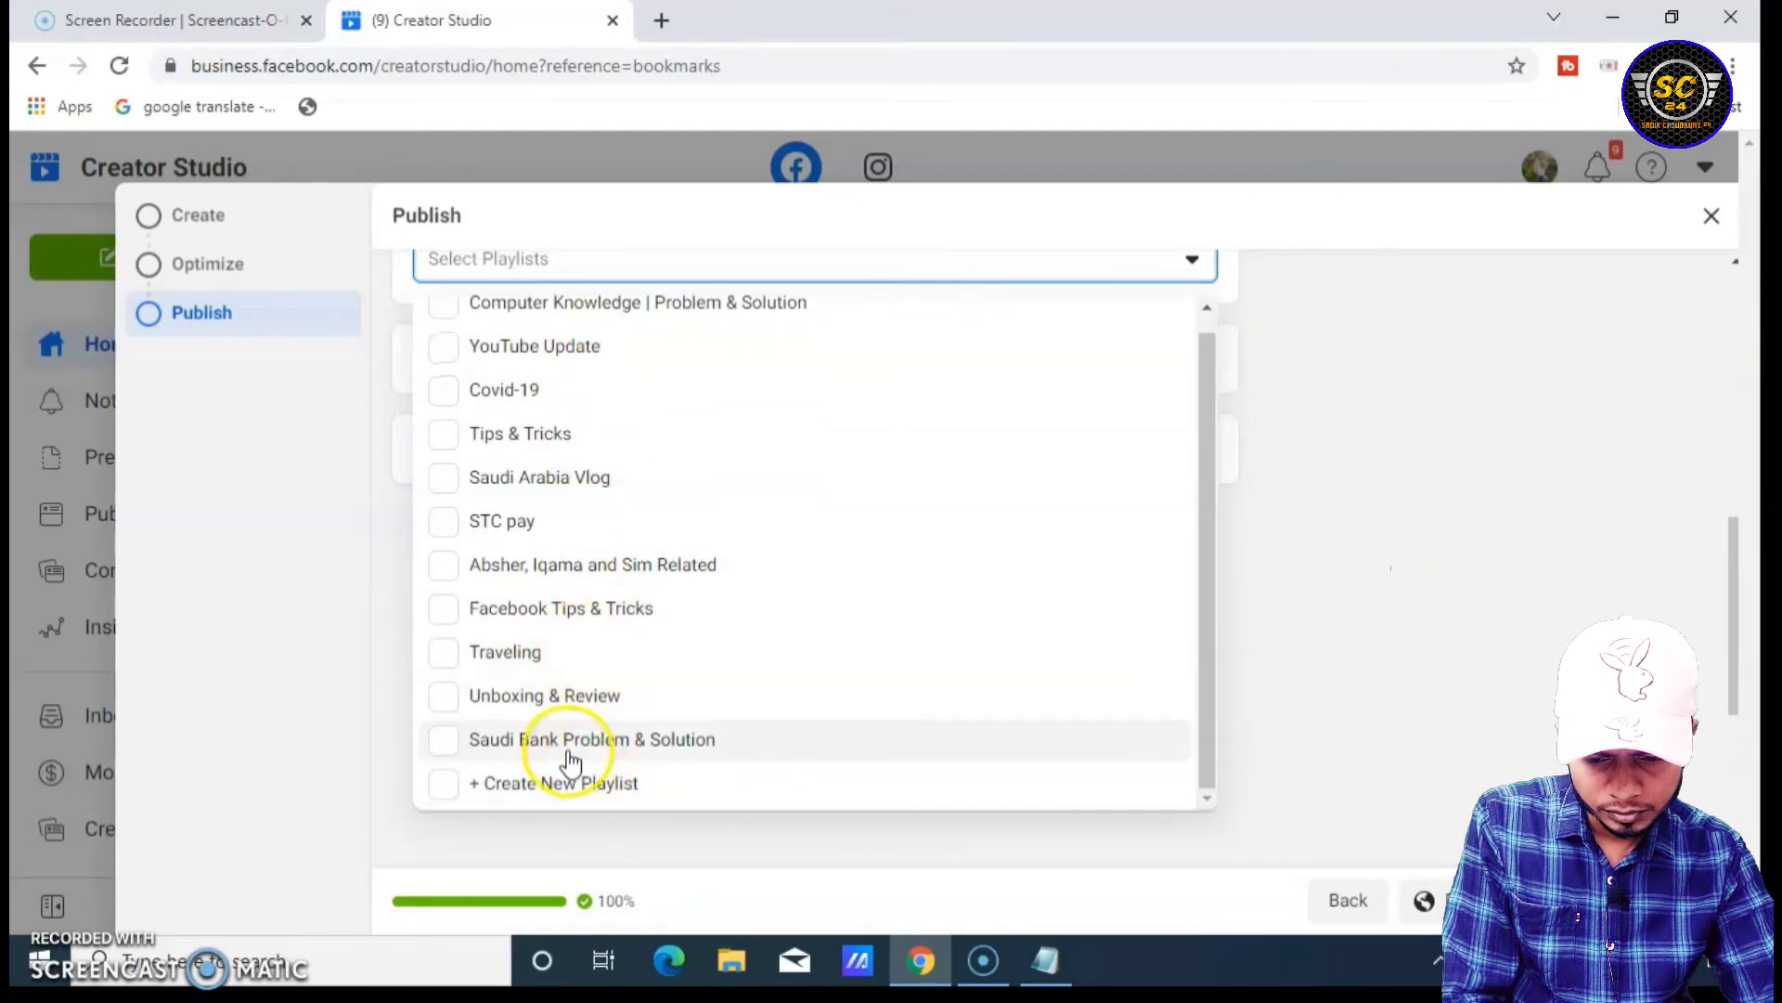
pyautogui.click(450, 652)
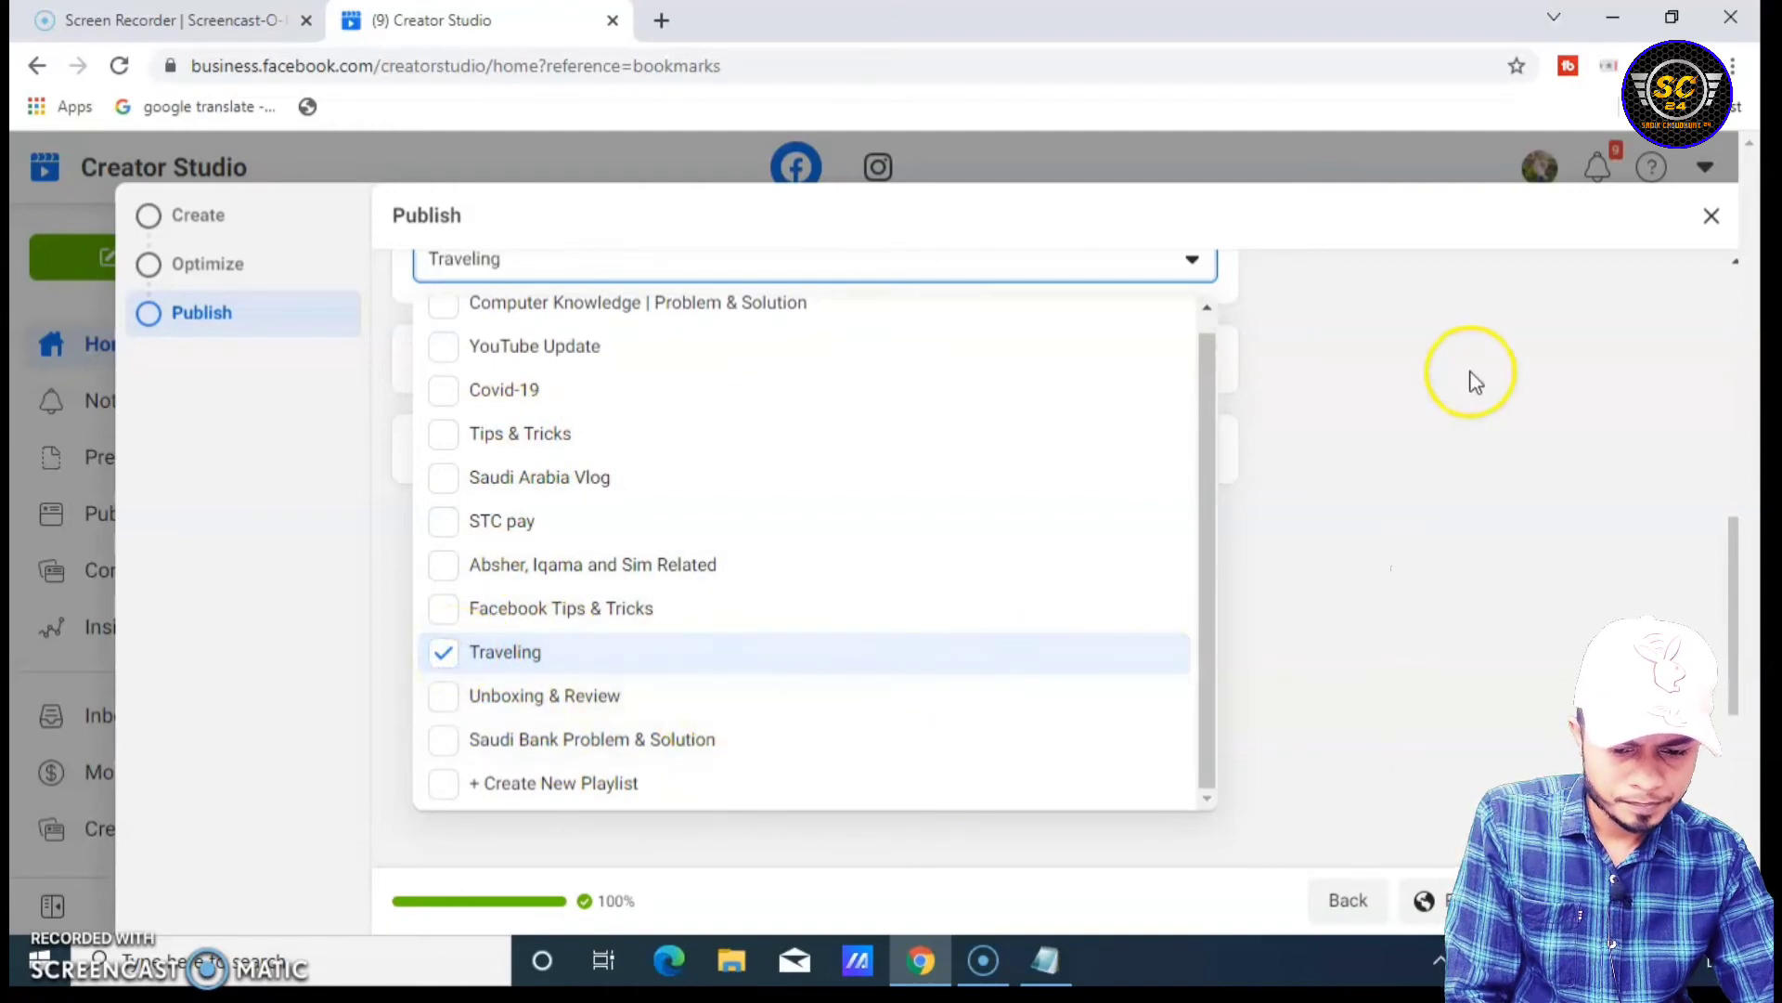
pyautogui.click(1368, 481)
pyautogui.scroll(1, 1244, 585)
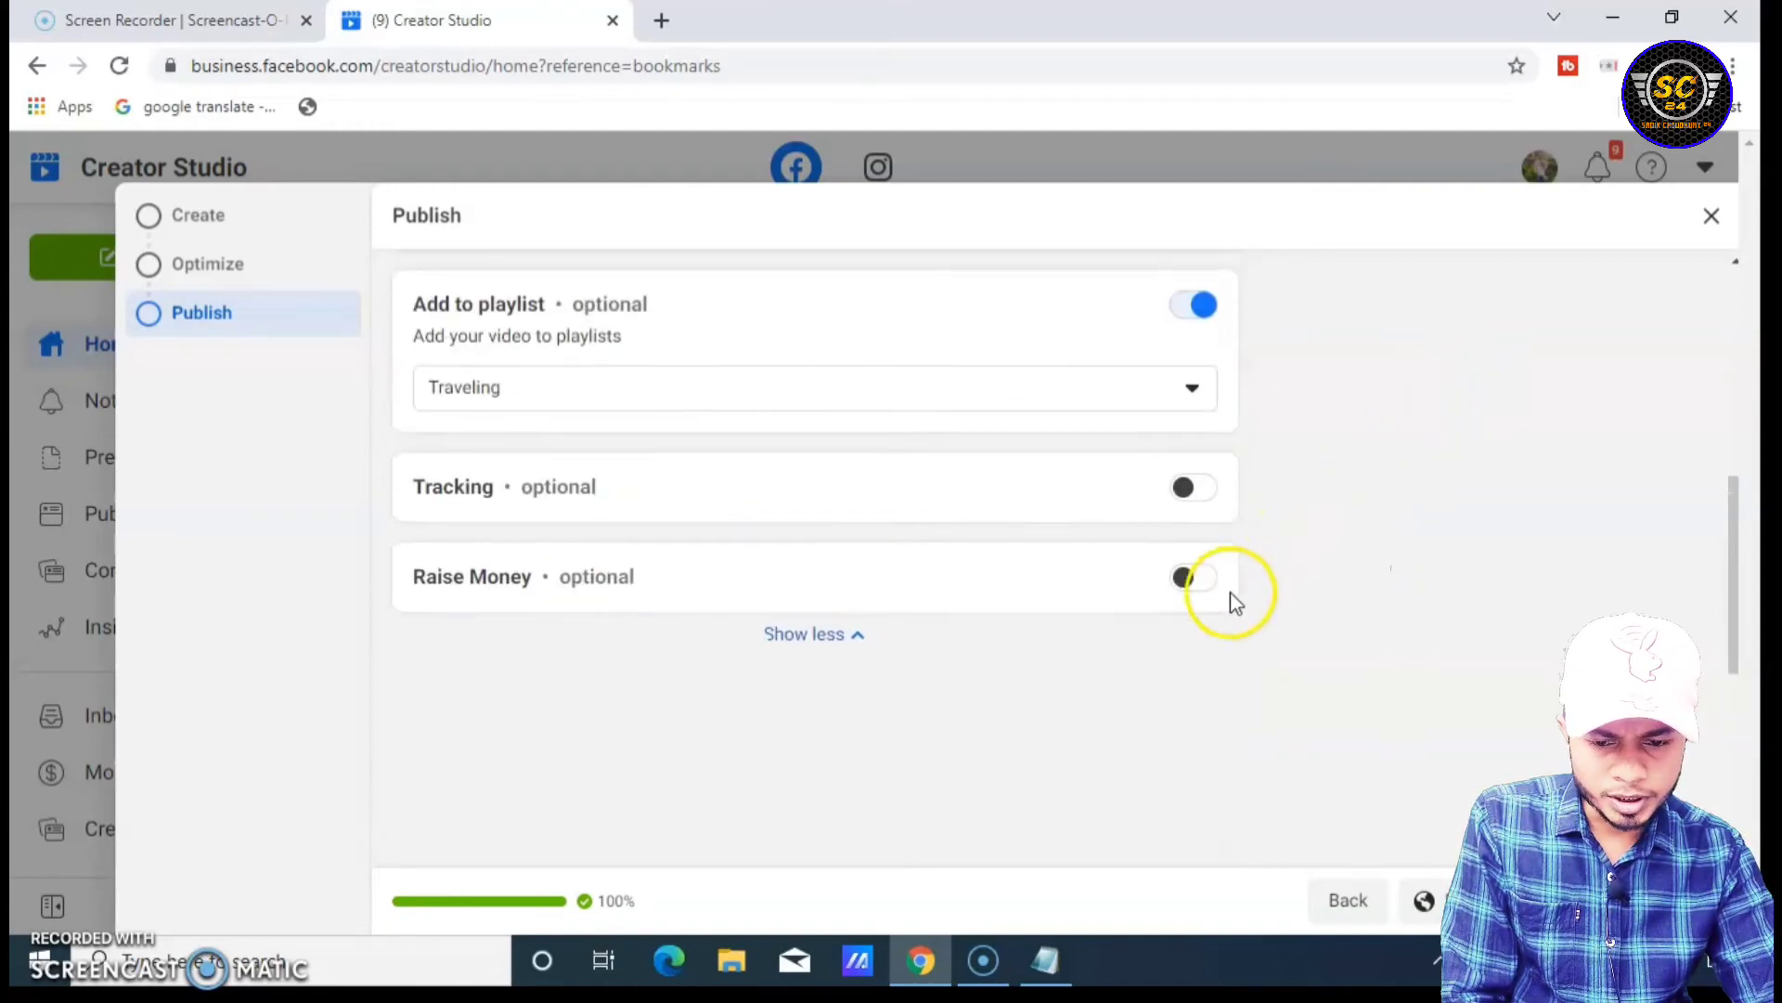
# - Recheck the Publish settings, save the video post as a draft and dismiss the confirmation
pyautogui.scroll(1, 1244, 542)
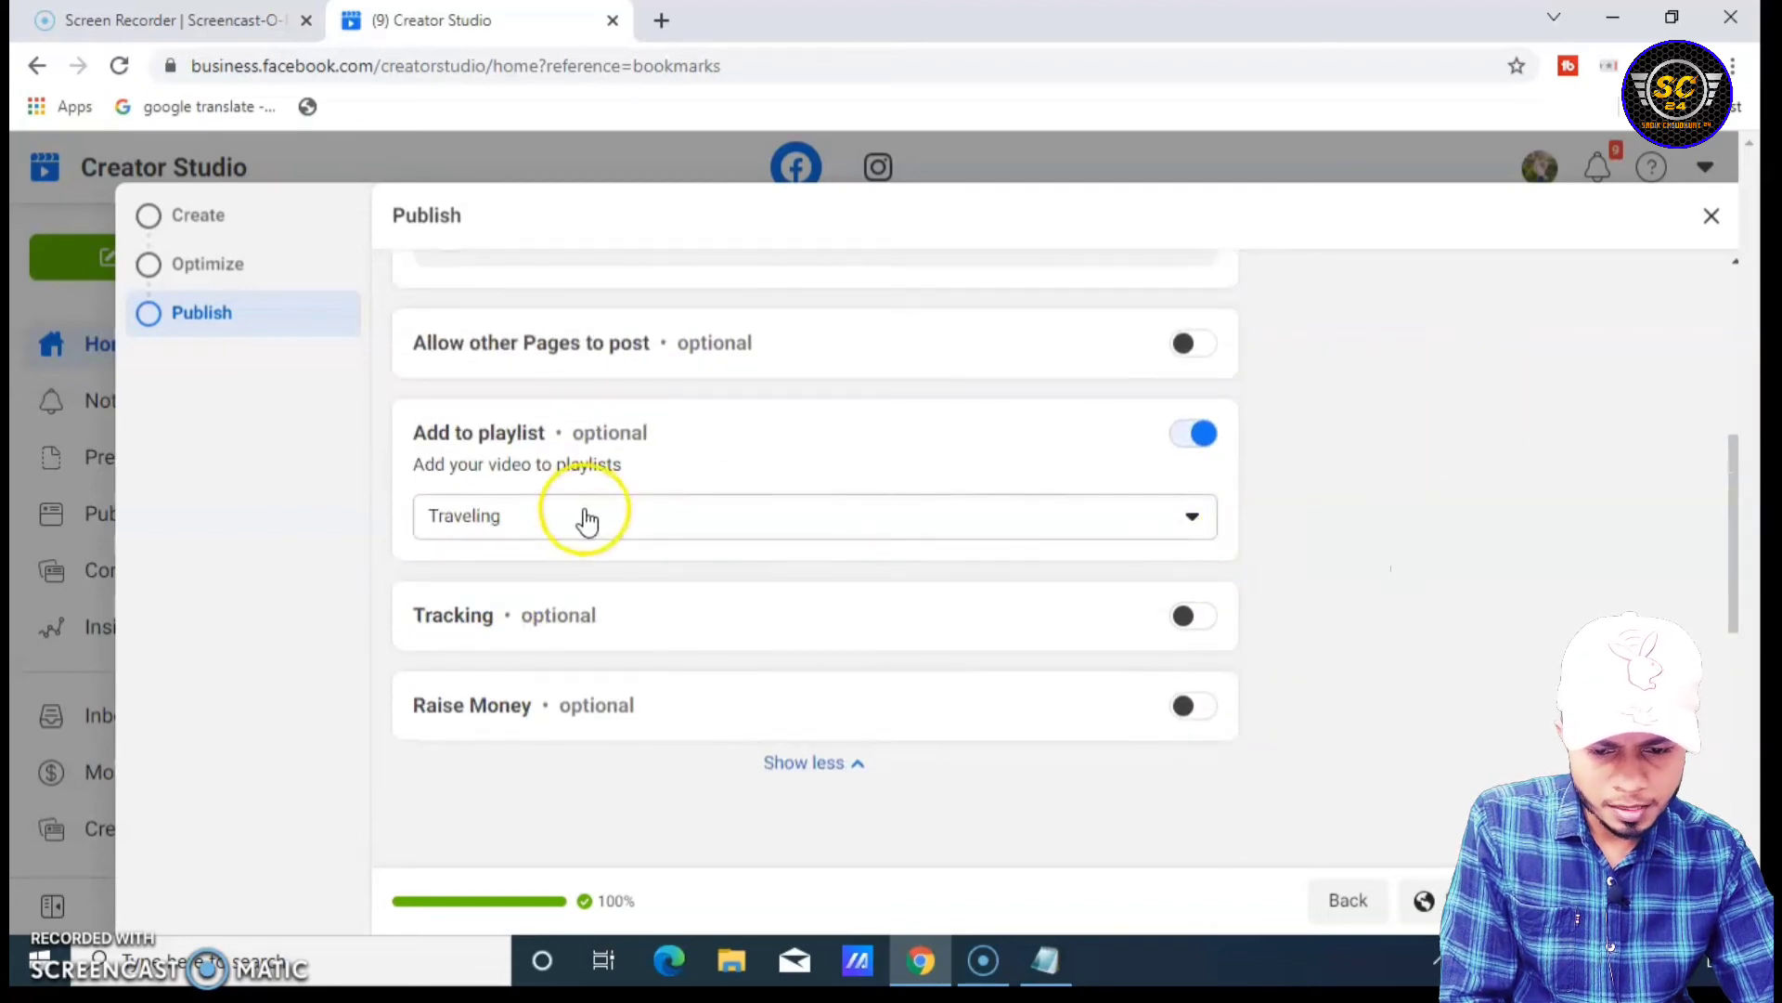
pyautogui.scroll(-2, 1293, 660)
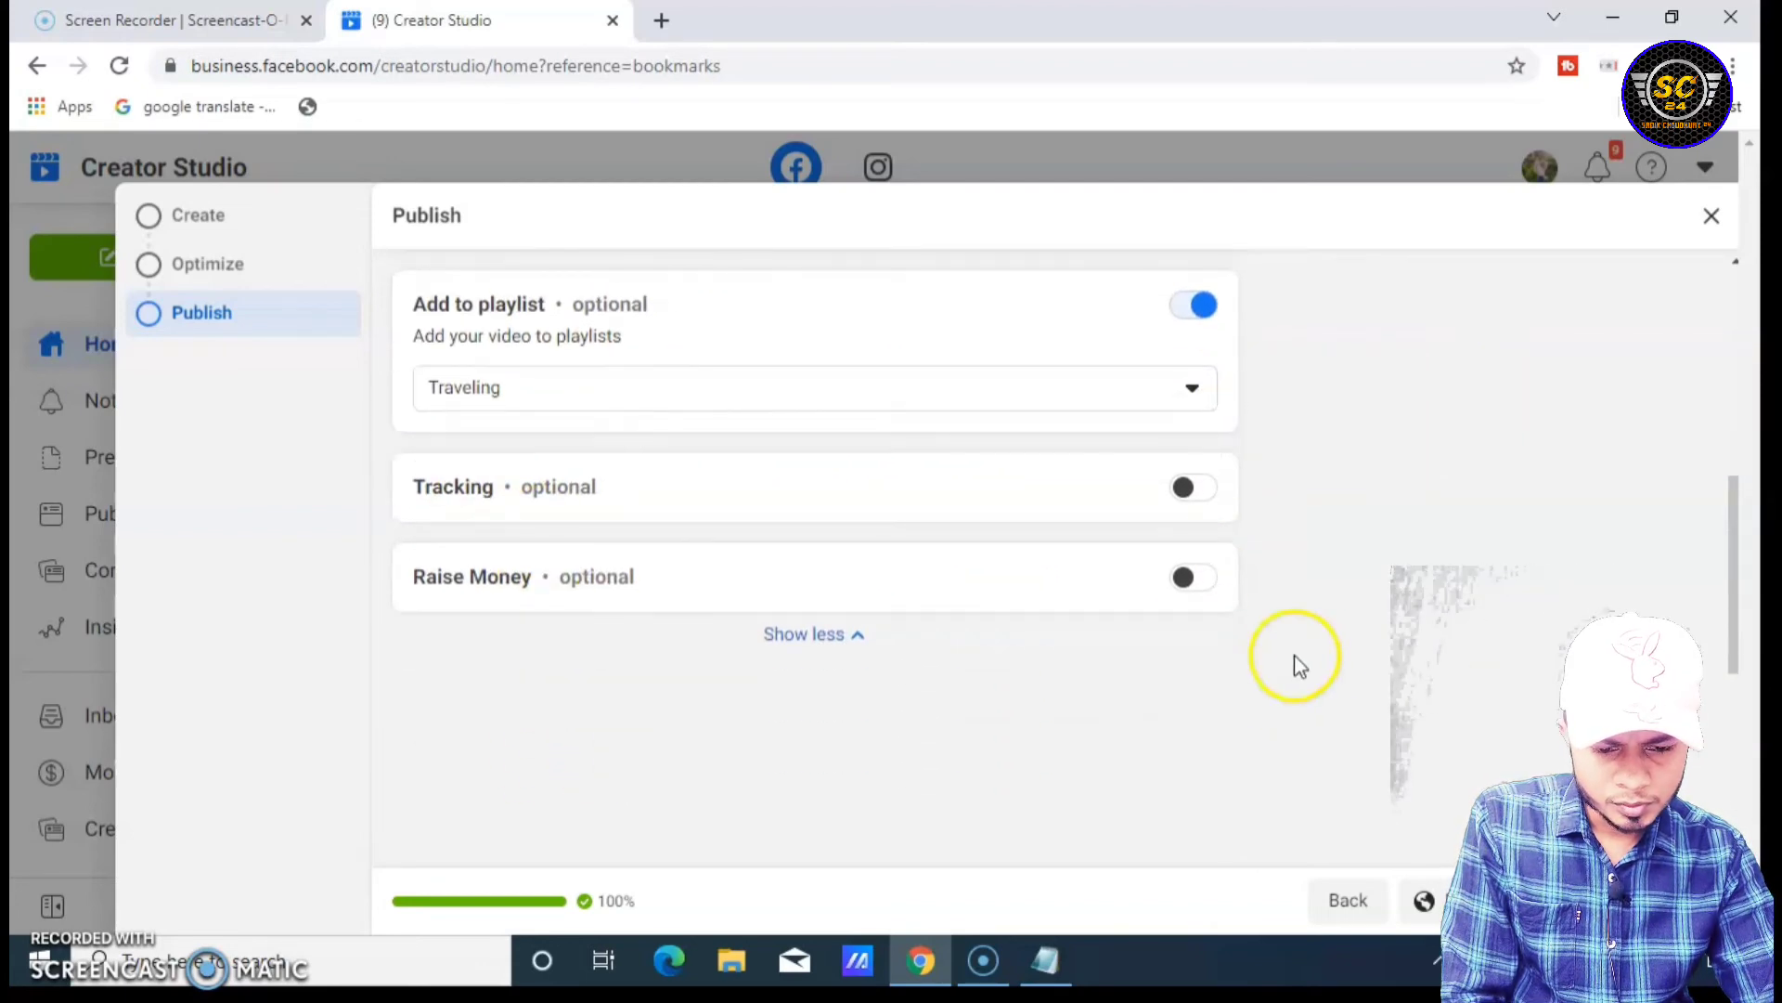
pyautogui.scroll(6, 1317, 655)
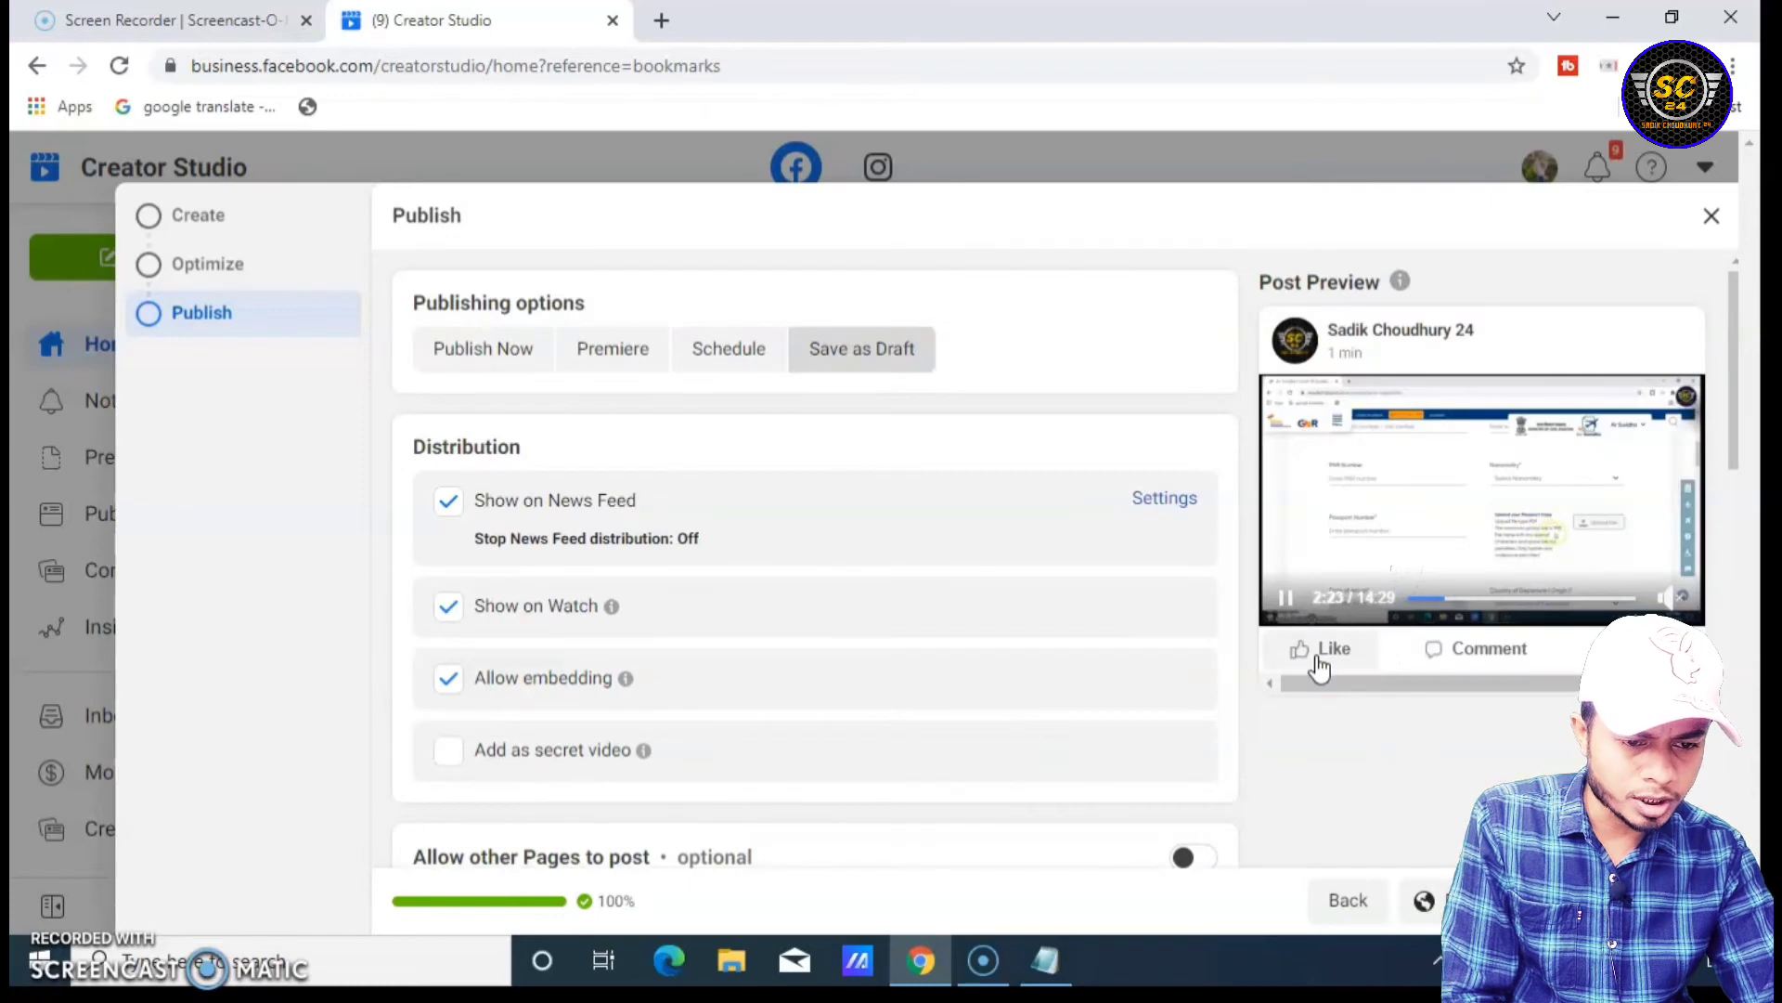
pyautogui.scroll(-10, 1318, 665)
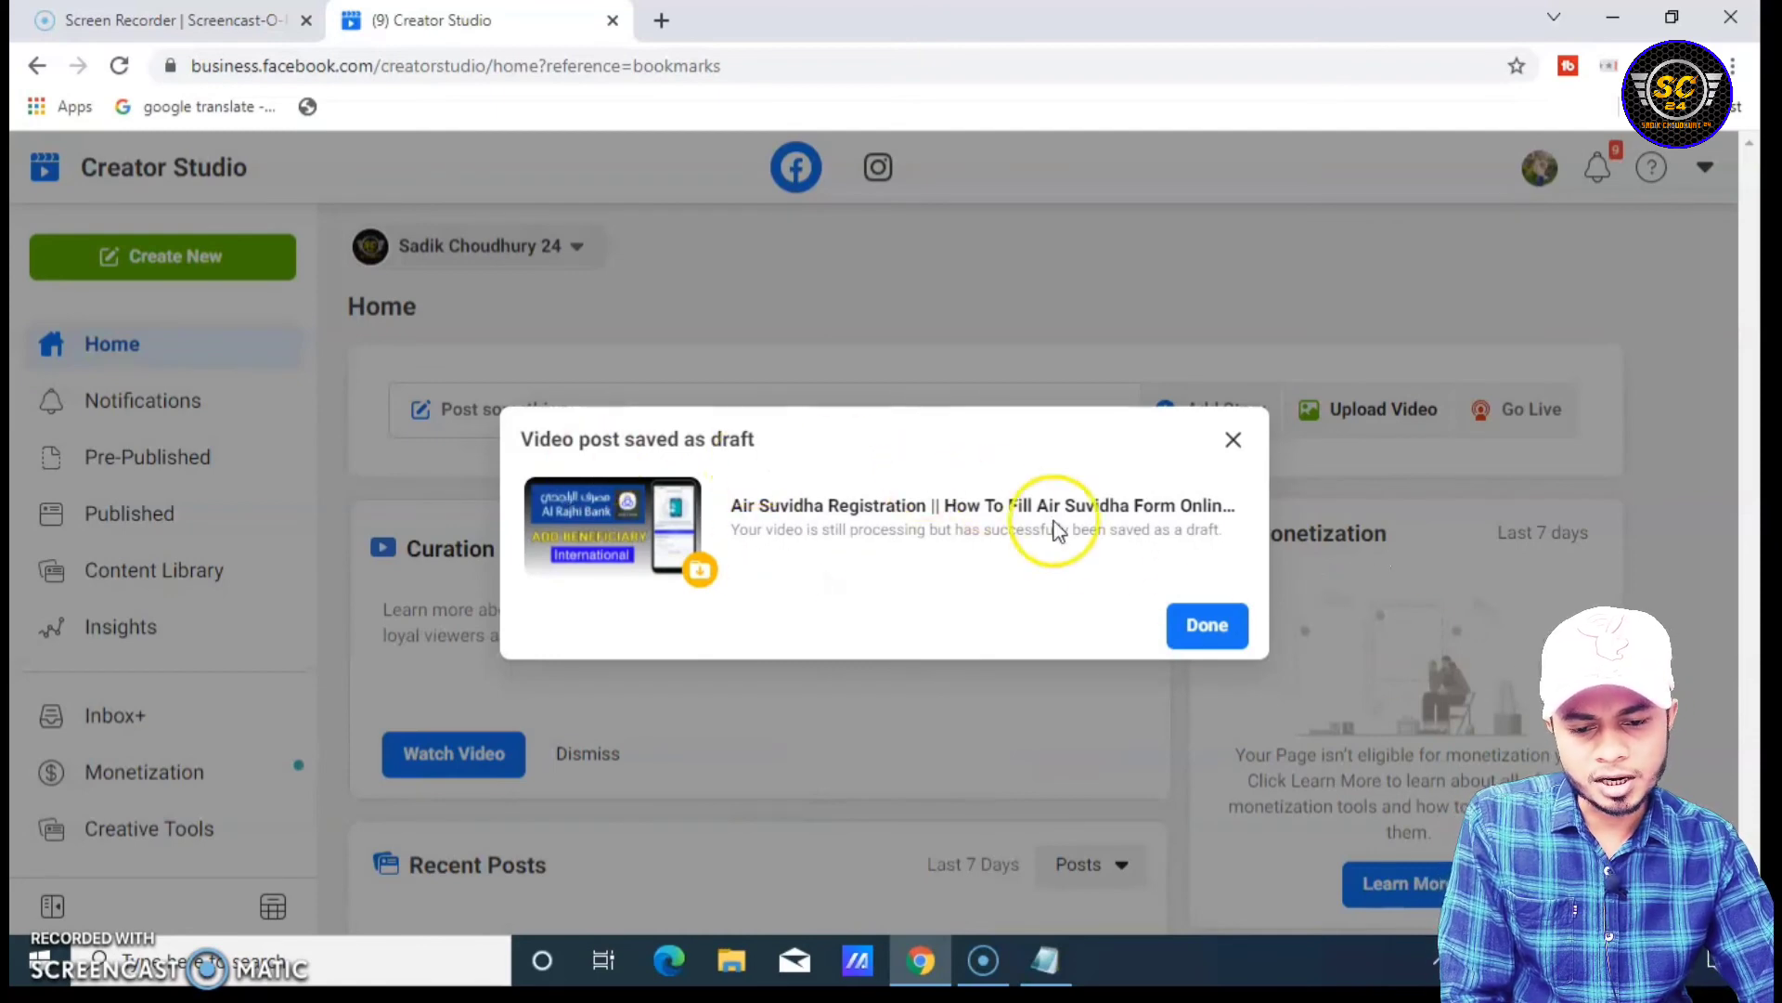
pyautogui.click(1209, 624)
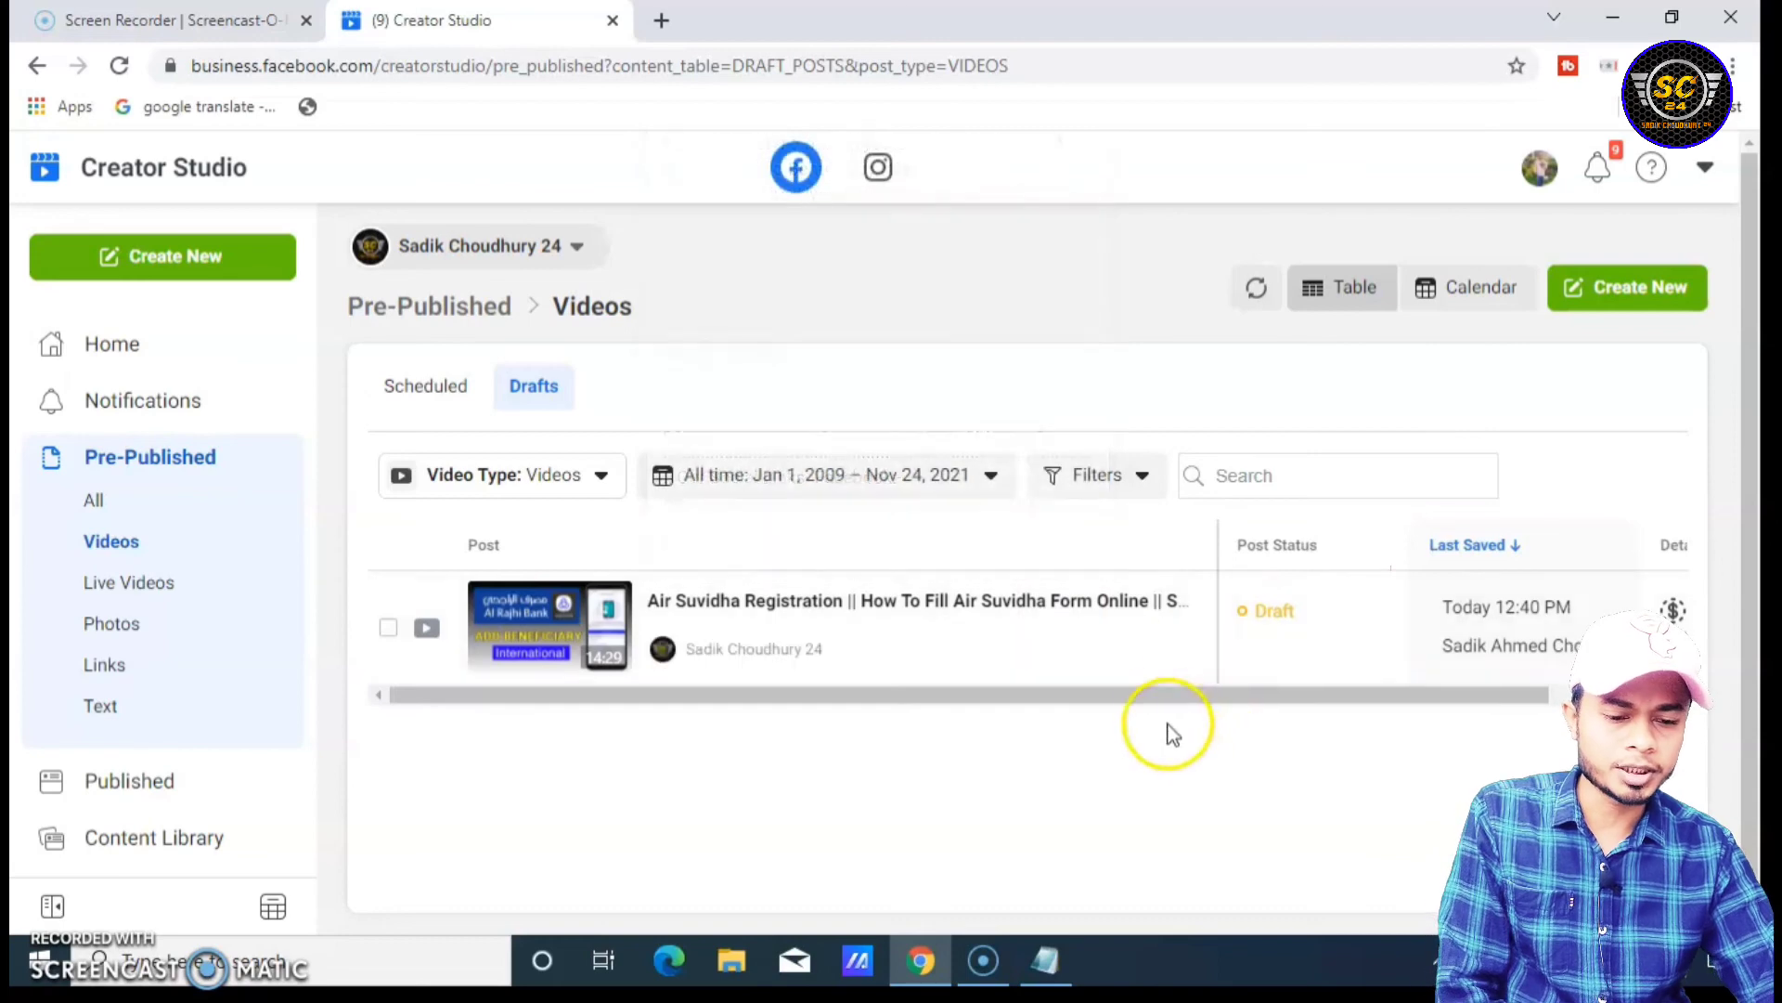
# - Examine the monetization details of the Air Suvidha Registration draft in the Pre-Published videos table
pyautogui.moveTo(1166, 698); pyautogui.dragTo(1312, 698)
pyautogui.click(1541, 613)
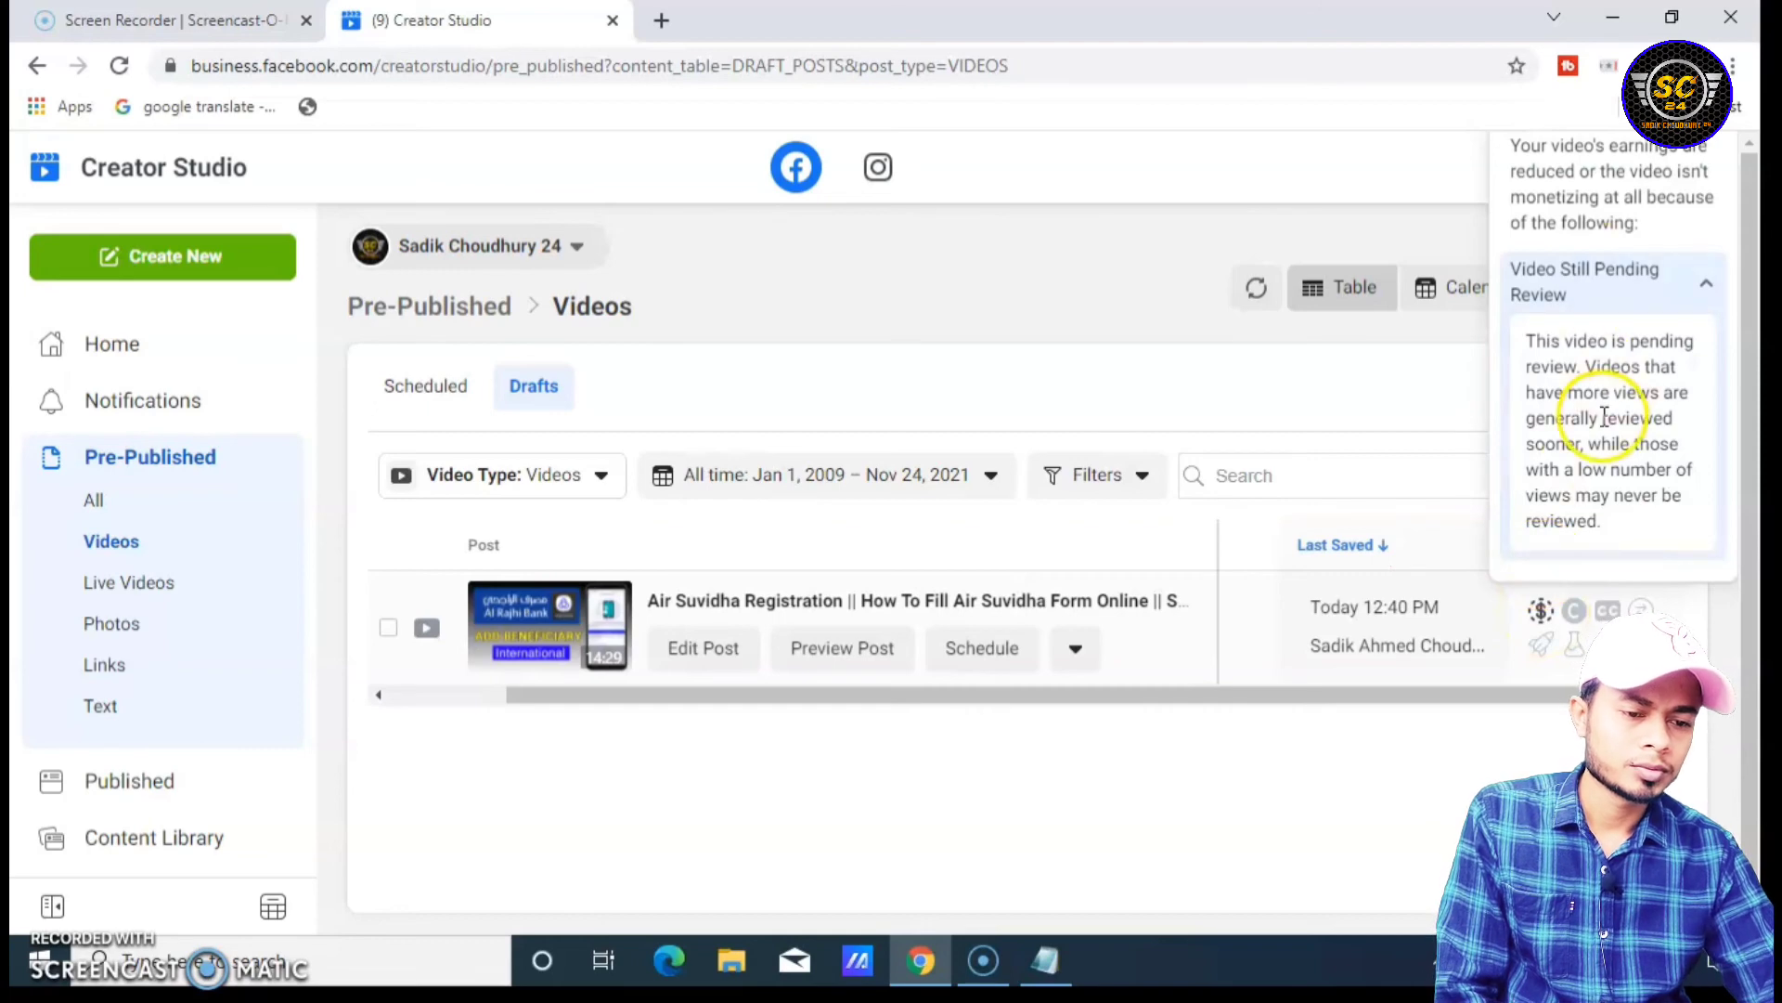
pyautogui.click(1541, 613)
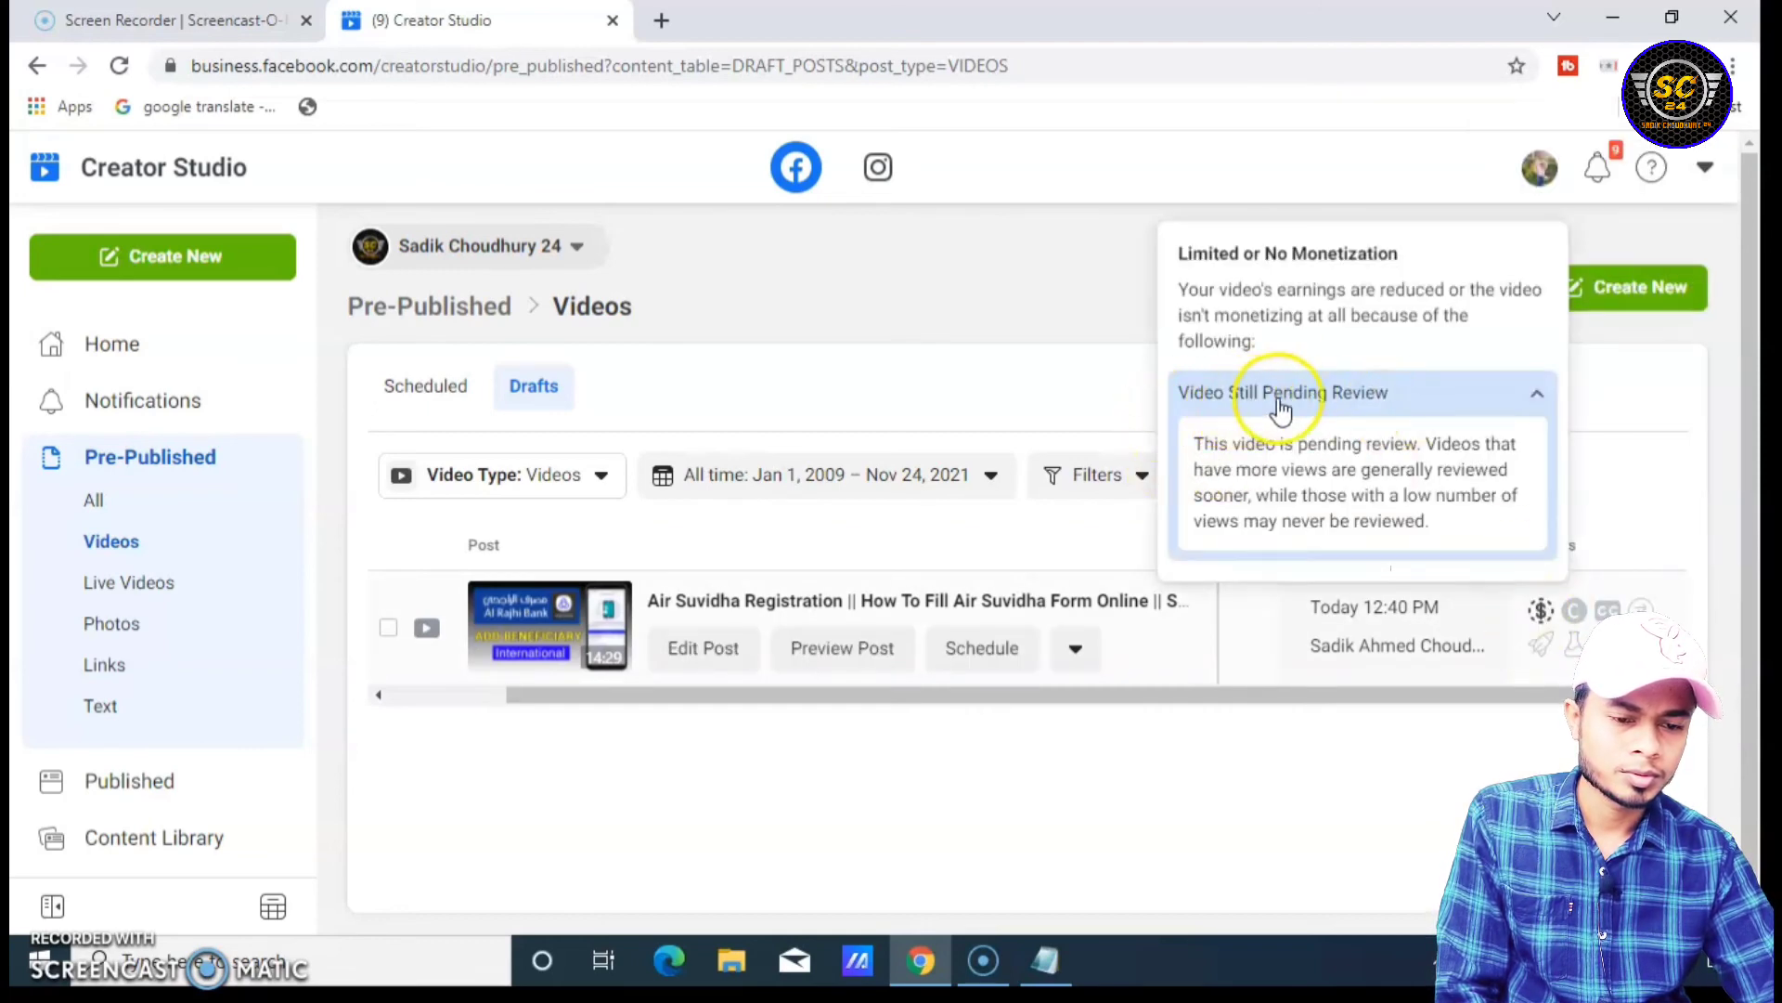
pyautogui.click(1312, 782)
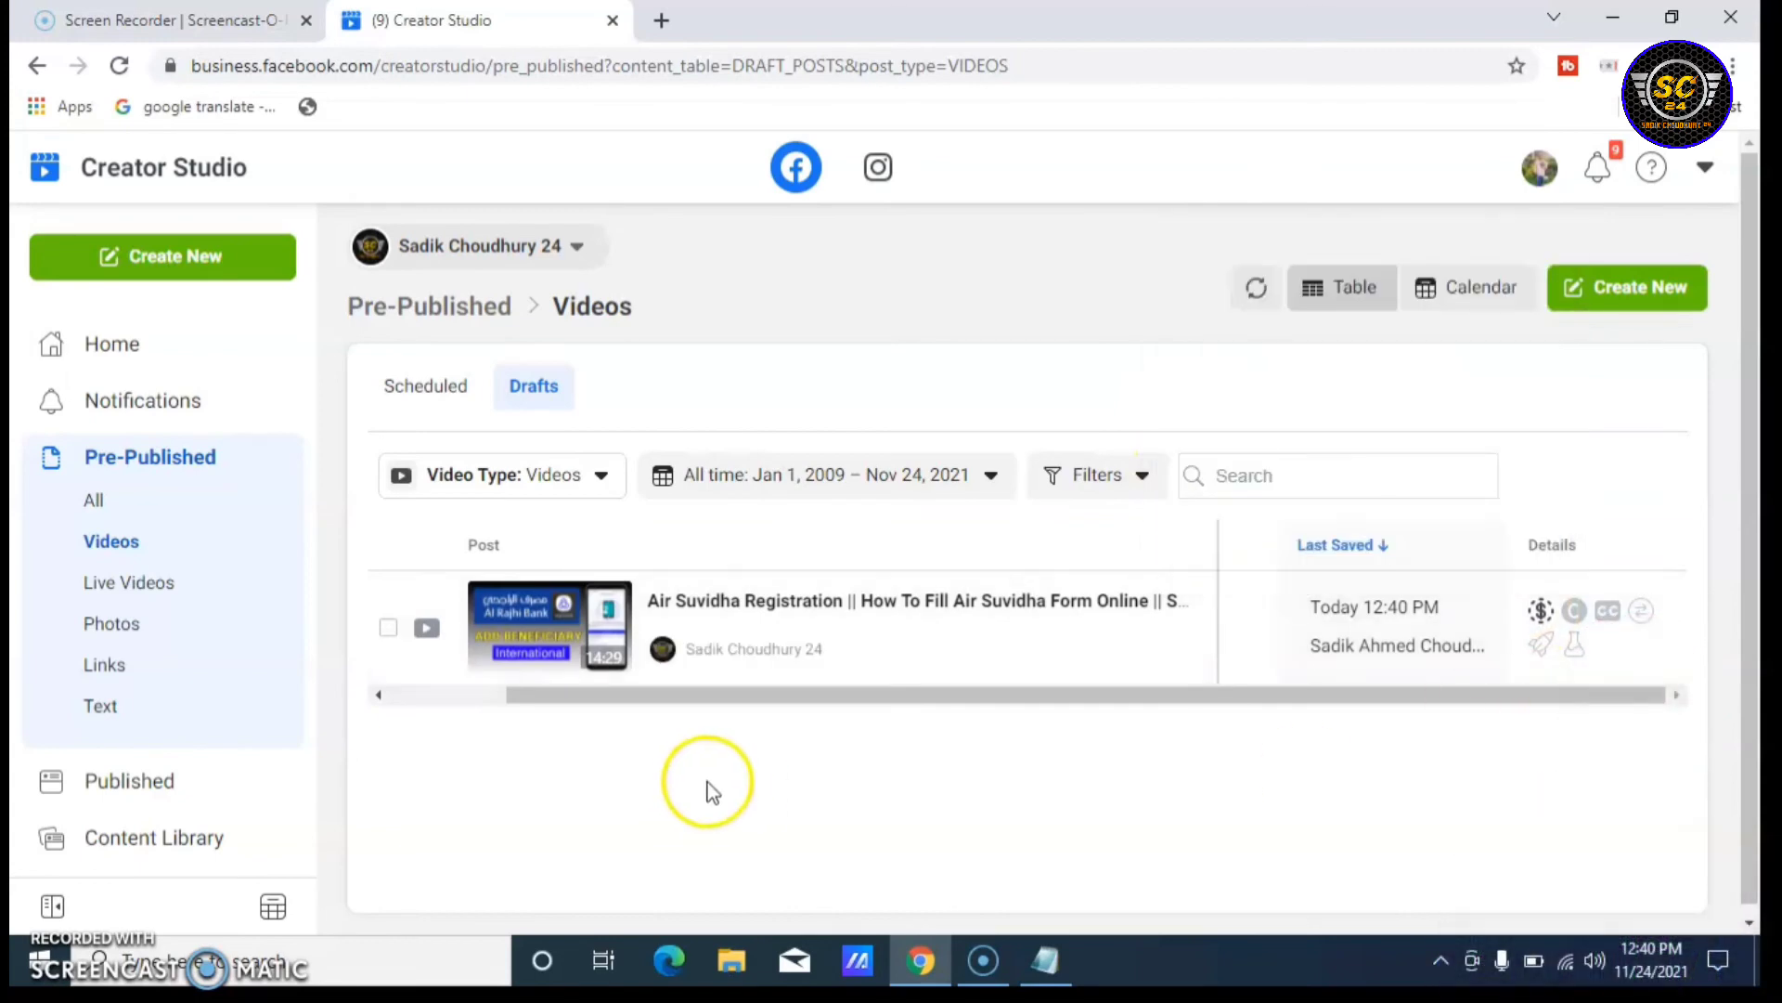
# - Return to Home, open the list of all published posts and look through its entries
pyautogui.click(233, 353)
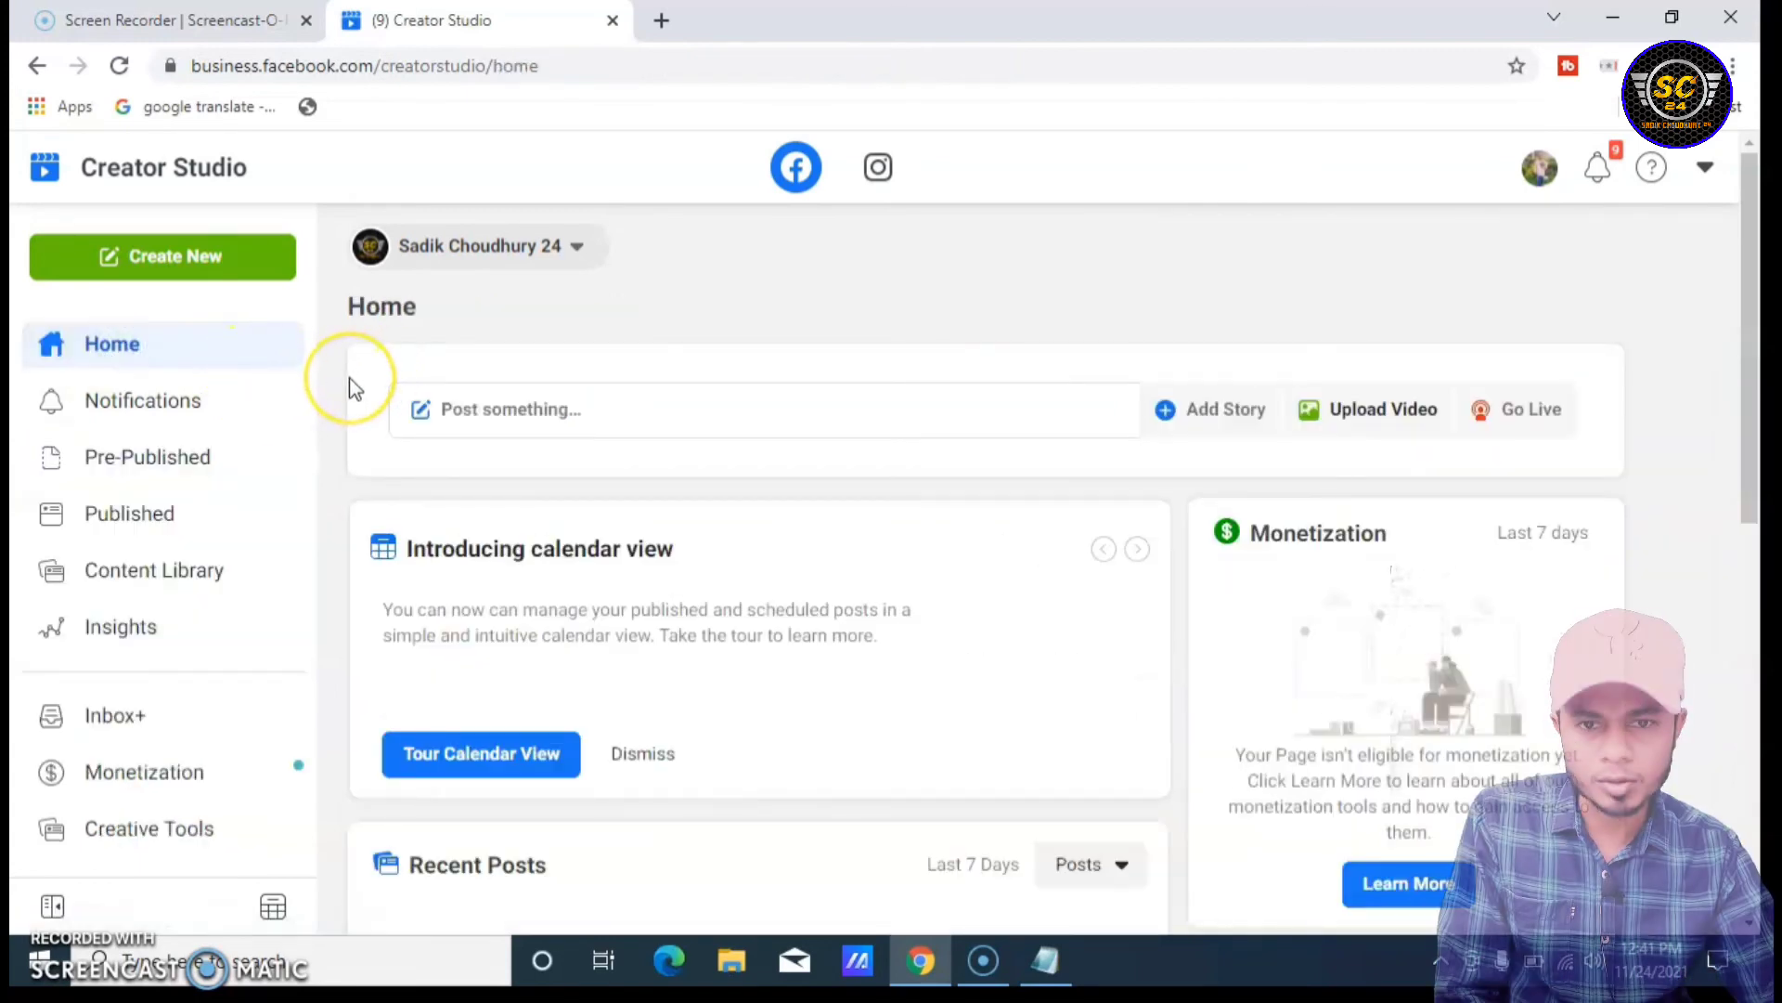
pyautogui.click(174, 520)
pyautogui.click(130, 516)
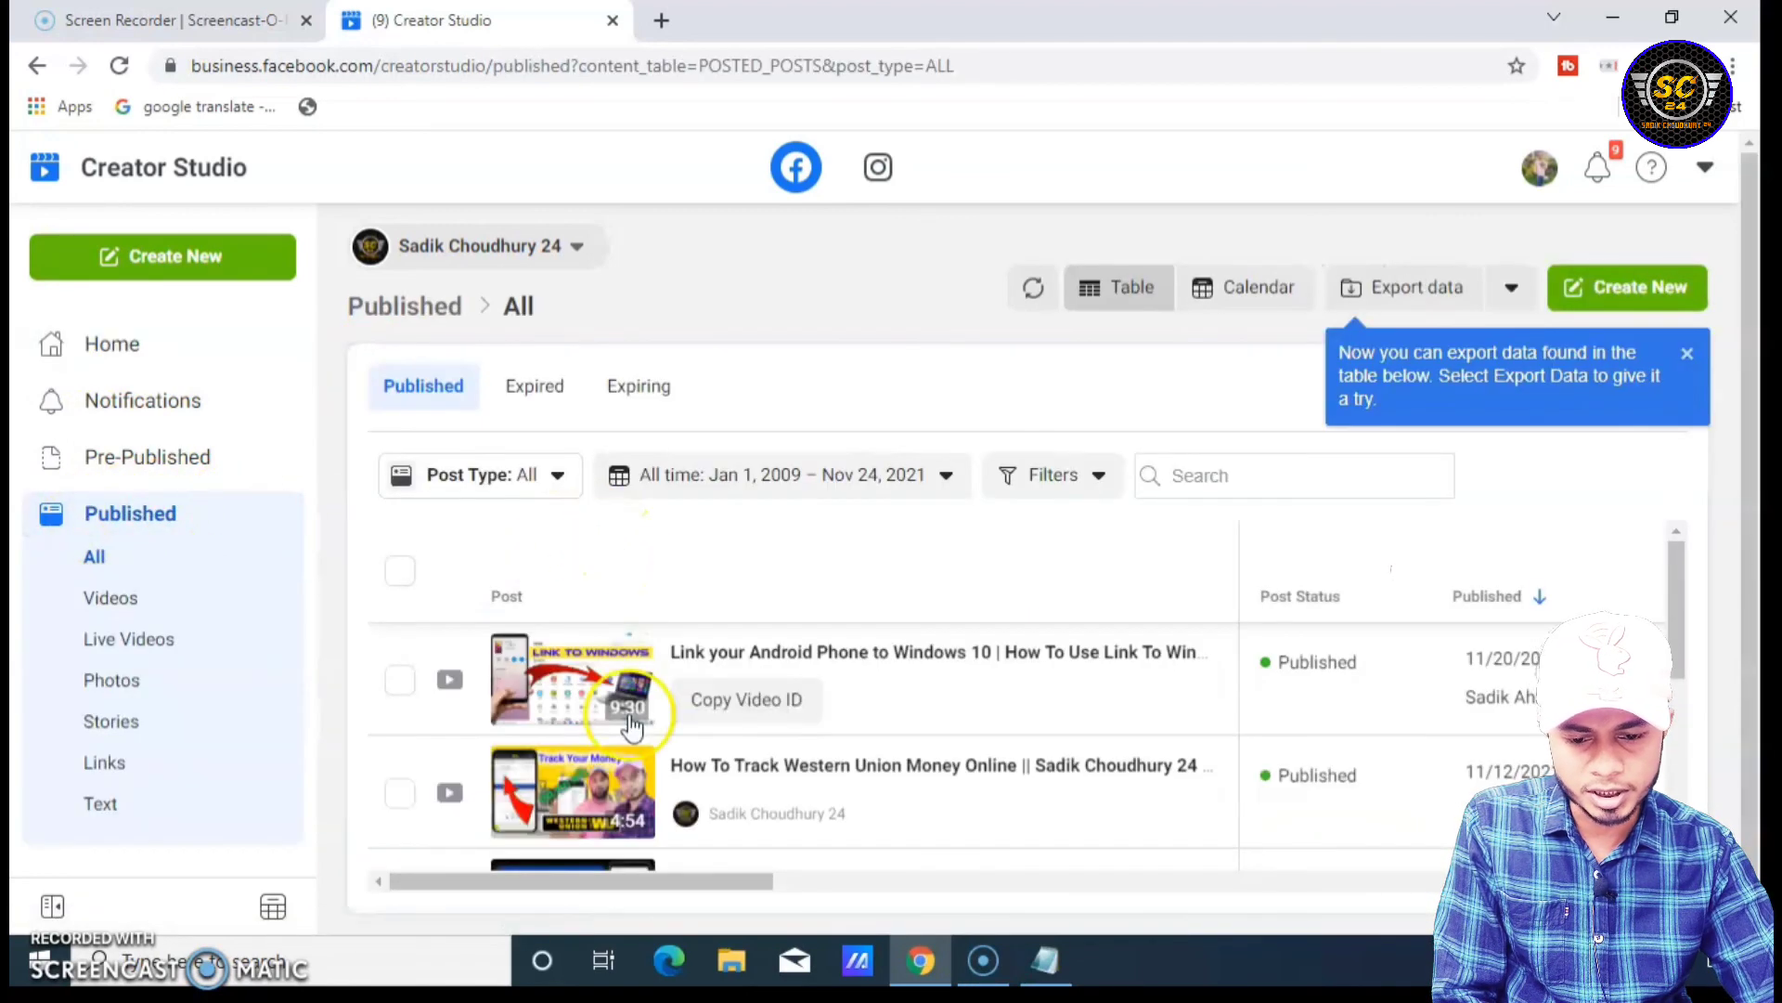
pyautogui.scroll(-1, 585, 734)
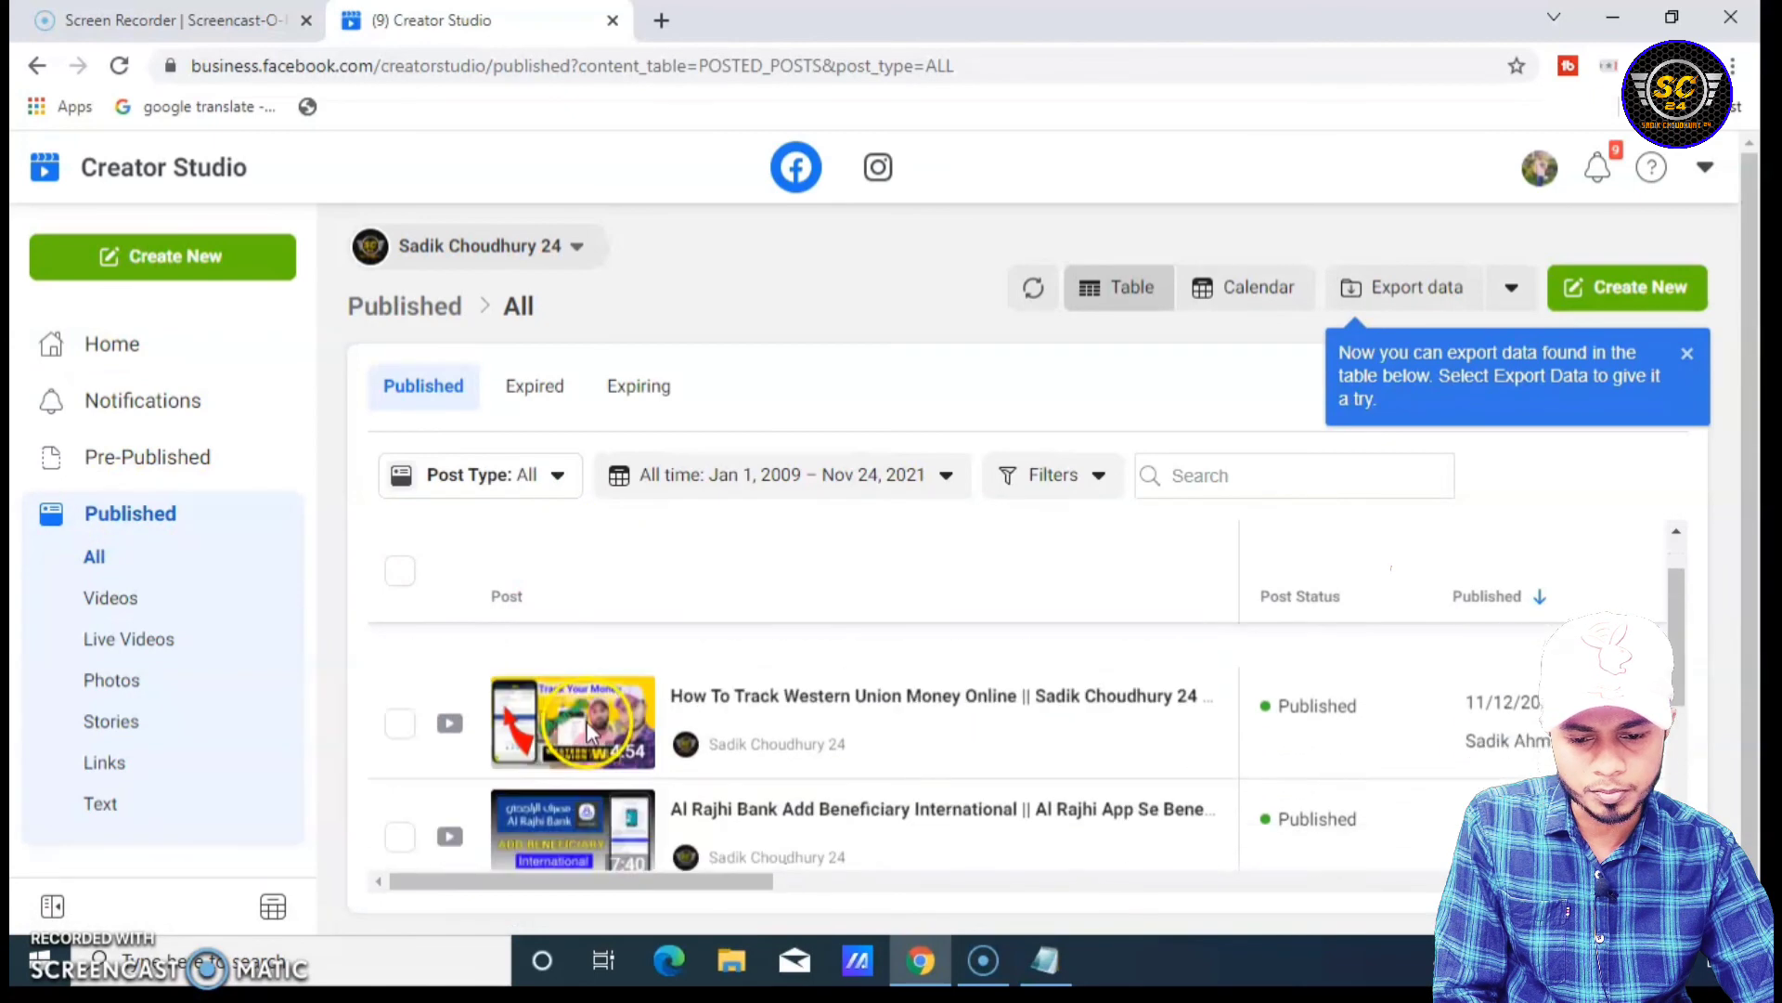
pyautogui.scroll(1, 650, 705)
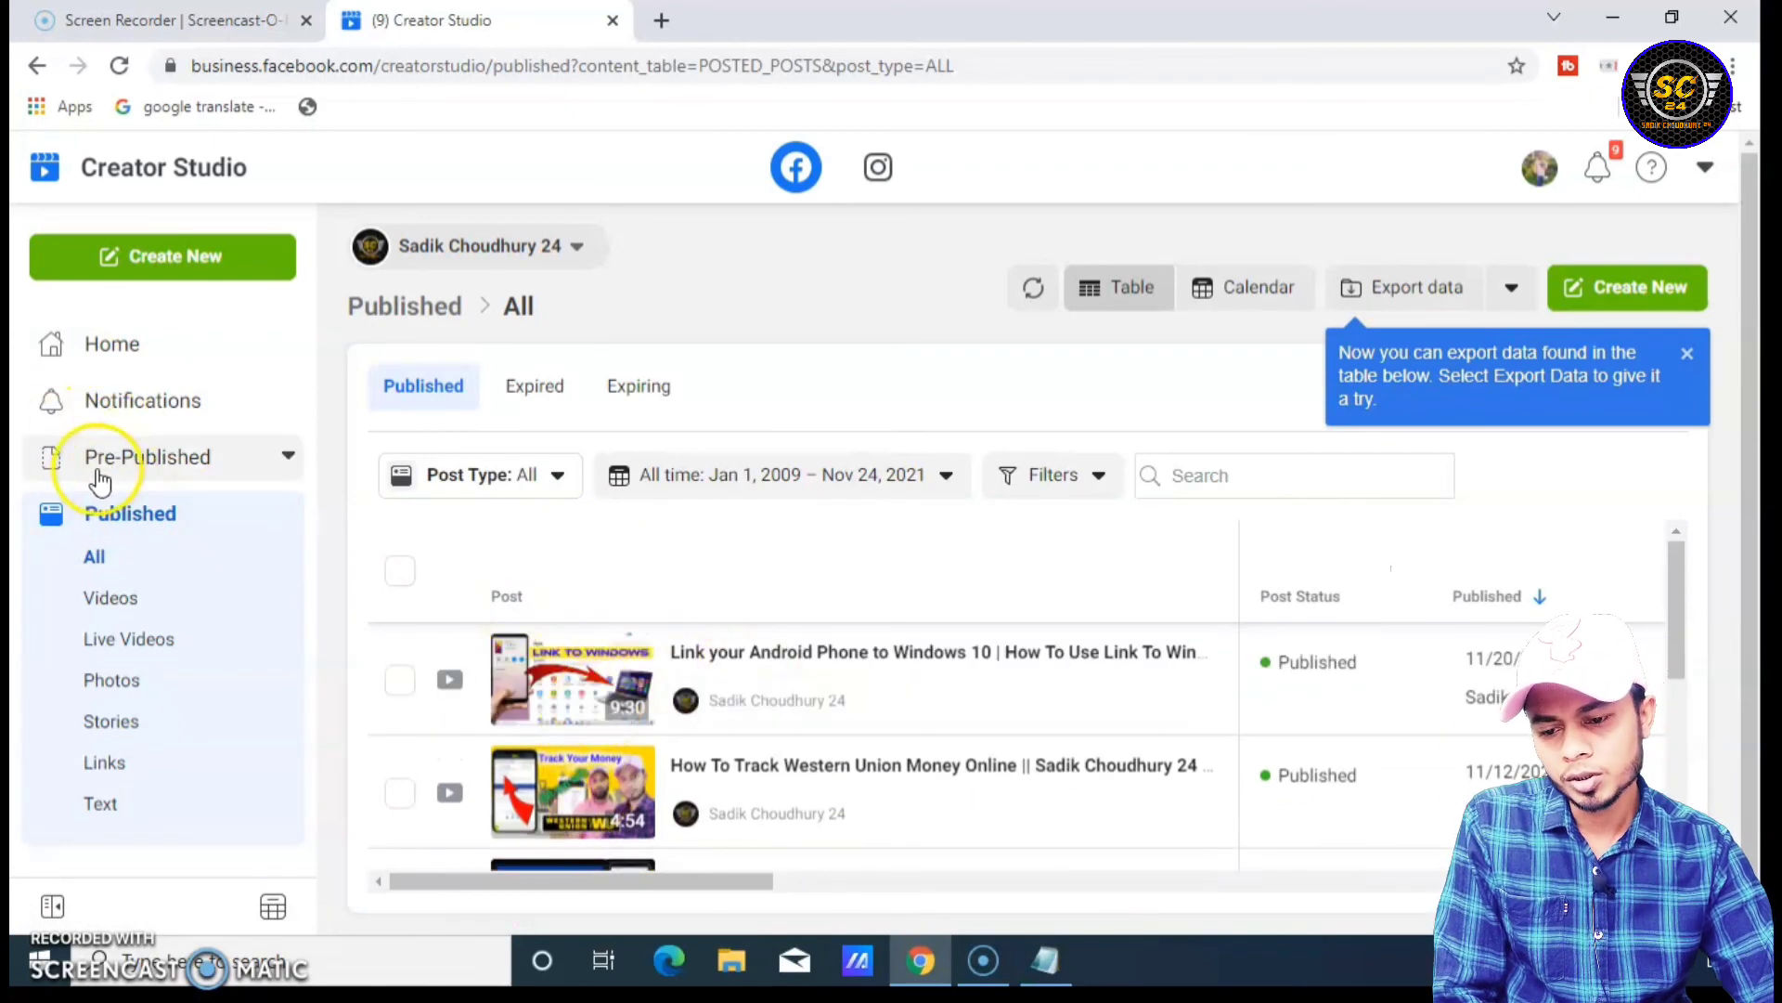
# - Show the Drafts list for all Pre-Published posts
pyautogui.click(174, 474)
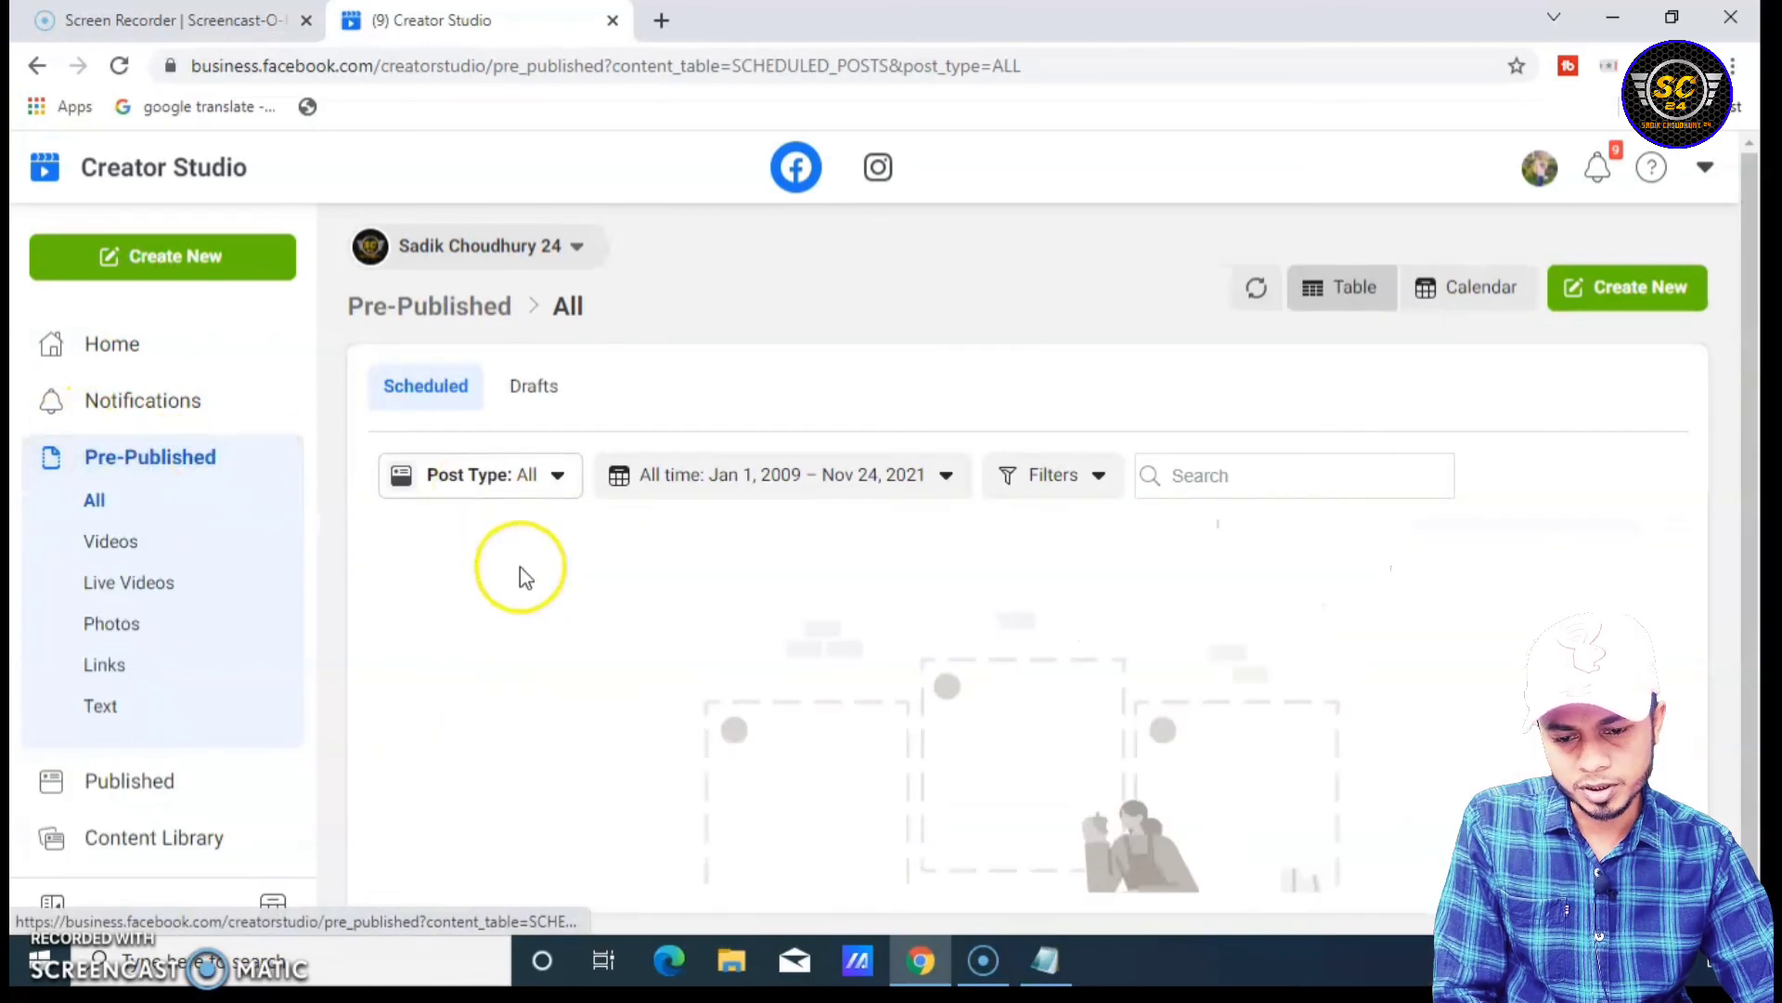
pyautogui.click(539, 394)
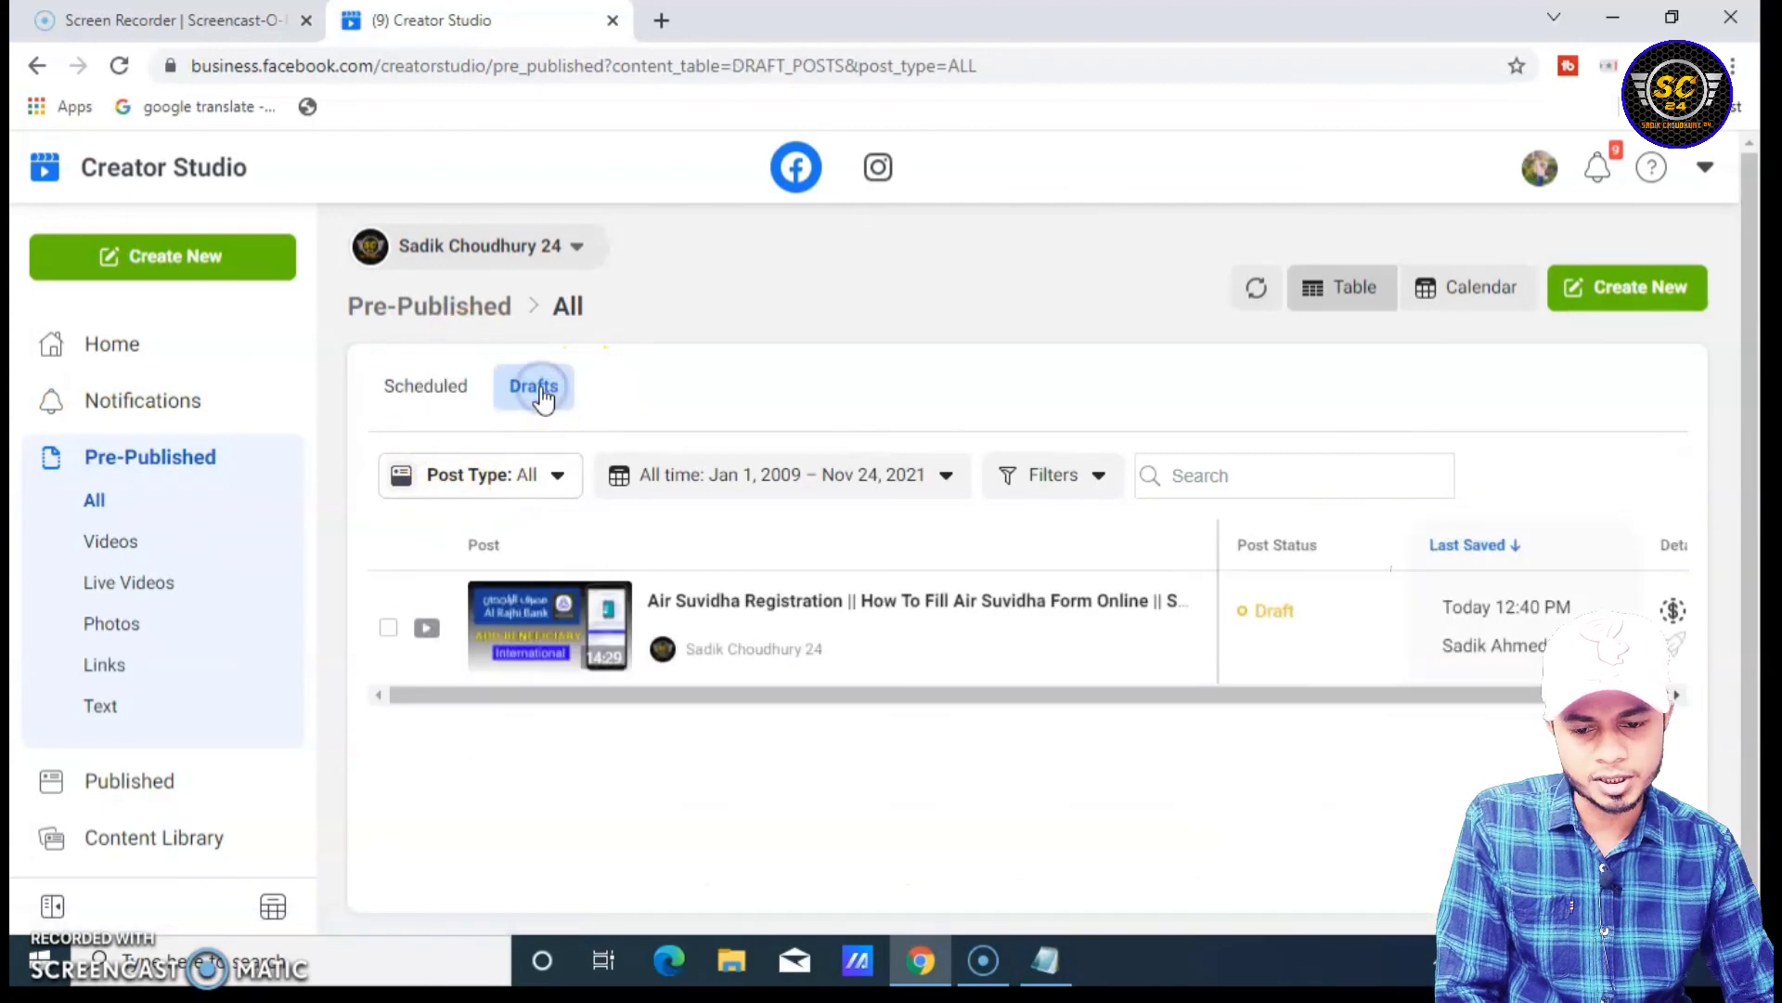